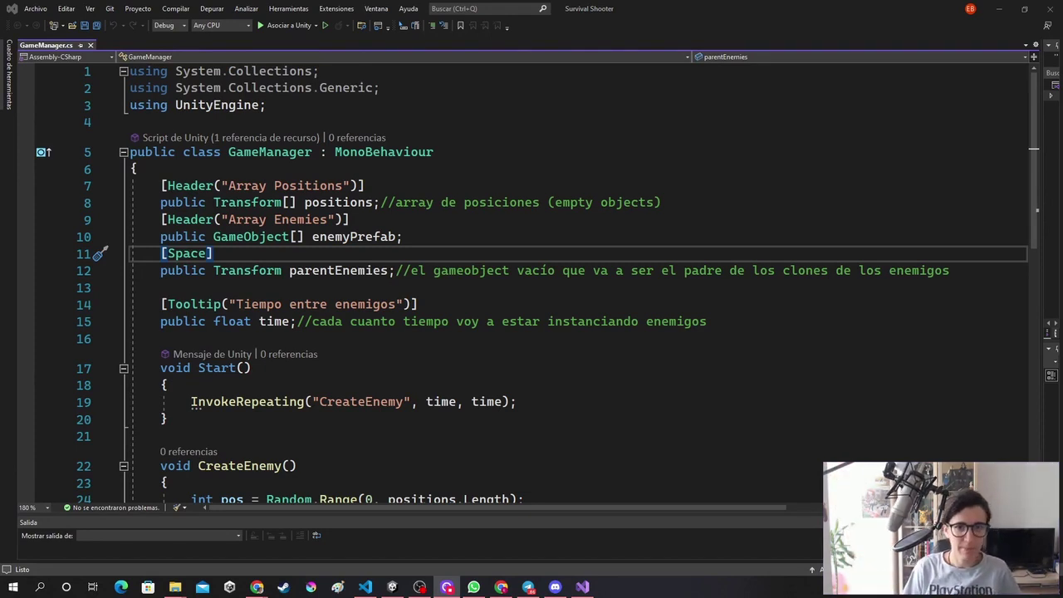
Review the parentEnemies line in GameManager.cs, briefly checking the Unity editor in between
{"action": "left_click", "coordinate": [395, 270]}
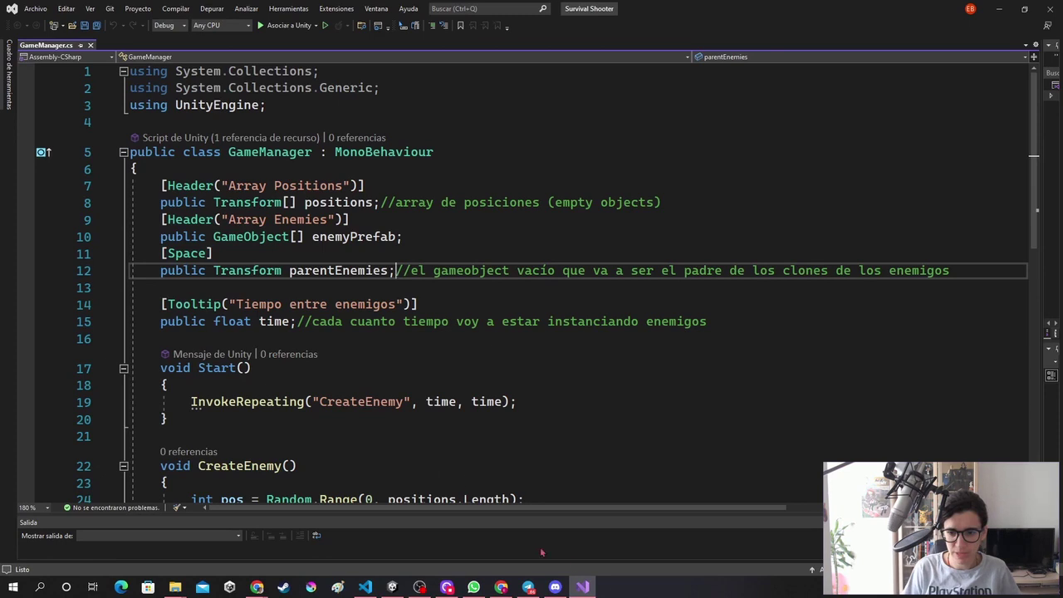
{"action": "left_click_drag", "start_coordinate": [582, 586], "coordinate": [417, 587]}
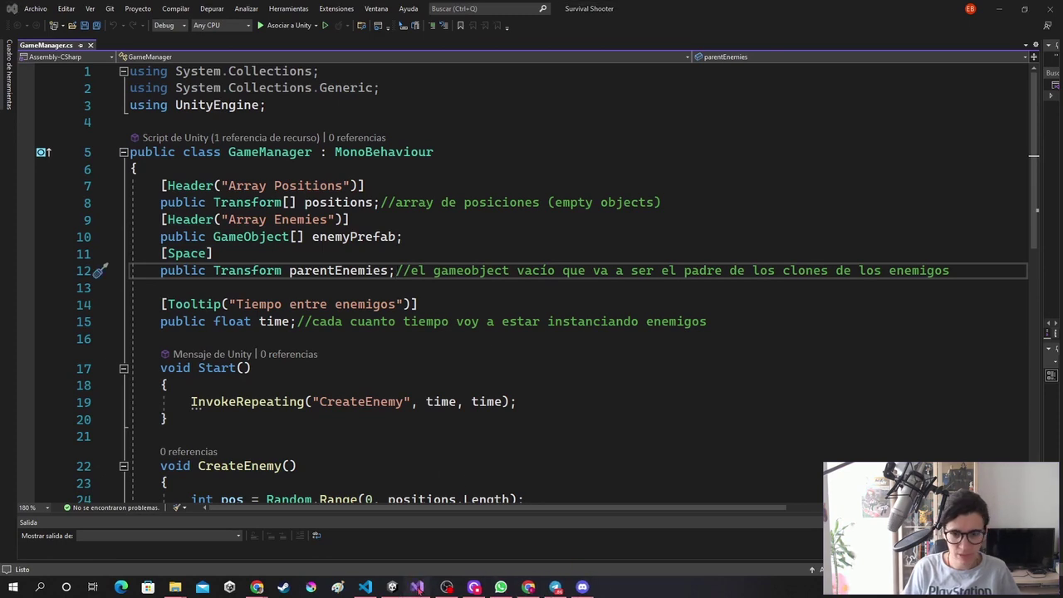
{"action": "left_click", "coordinate": [392, 587]}
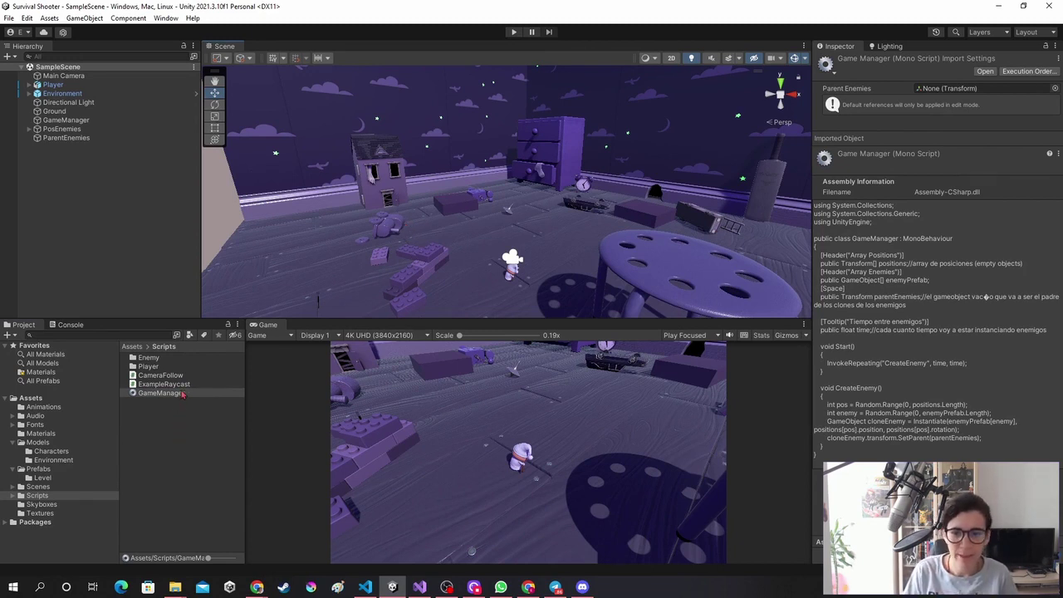
{"action": "left_click", "coordinate": [419, 586]}
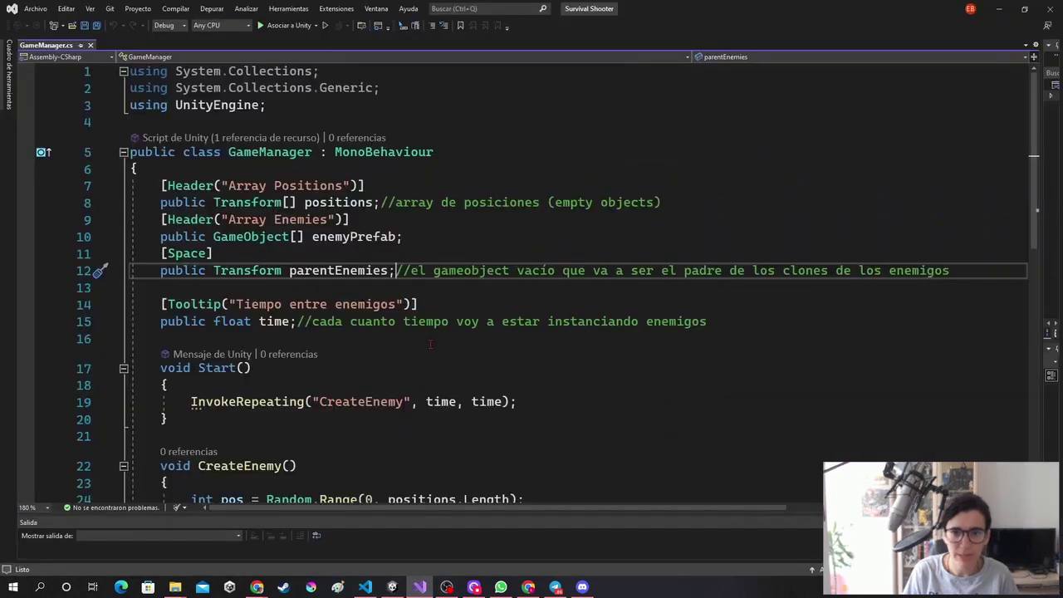
{"action": "scroll", "coordinate": [433, 330], "scroll_direction": "down", "scroll_amount": 4}
{"action": "scroll", "coordinate": [433, 330], "scroll_direction": "up", "scroll_amount": 3}
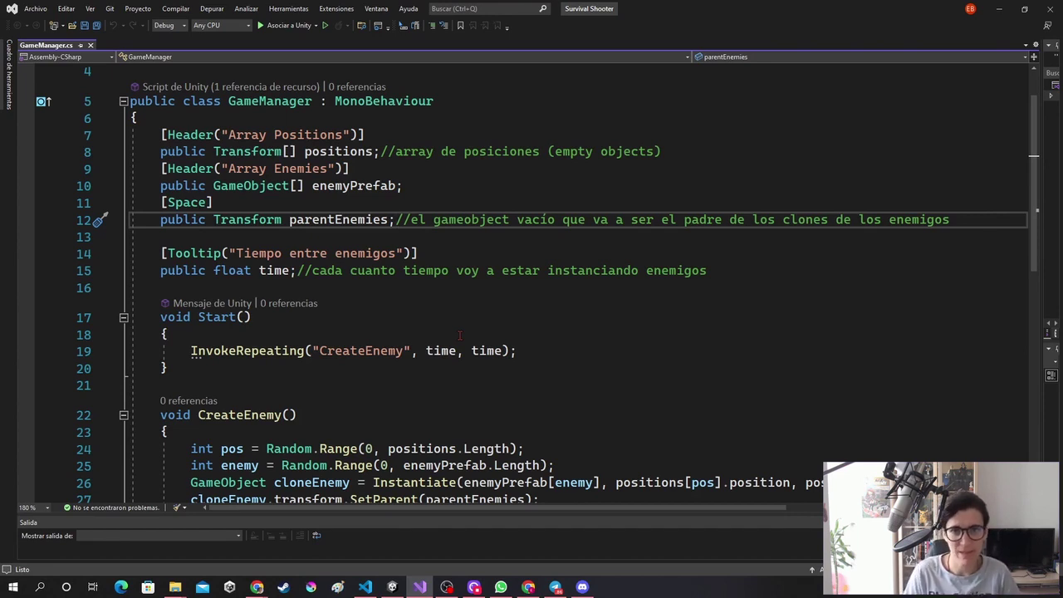
Save GameManager.cs unchanged and return to the Unity editor
{"action": "left_click", "coordinate": [501, 367]}
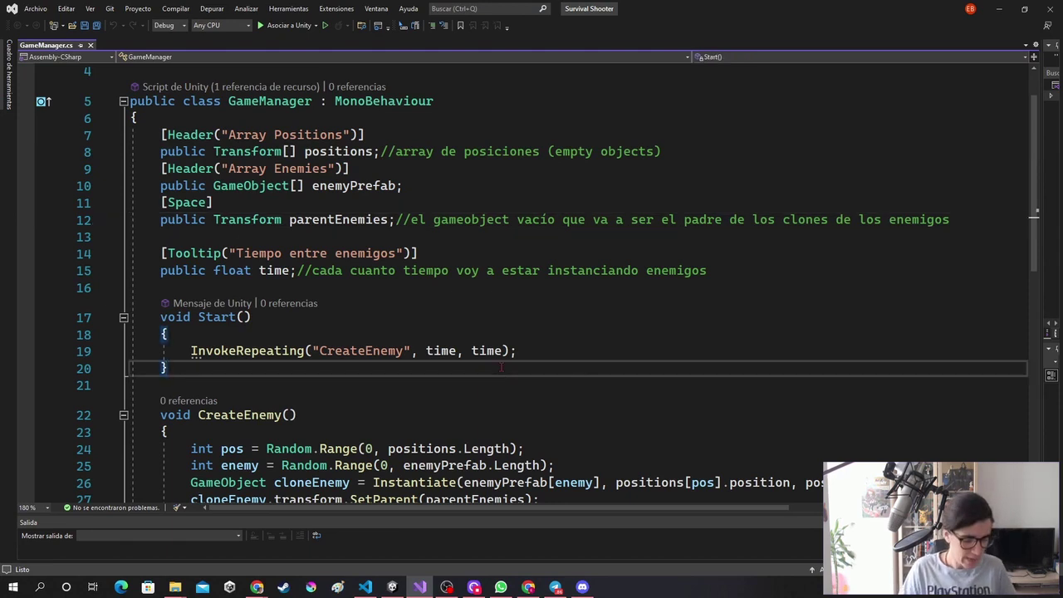
{"action": "key", "text": "ctrl+s"}
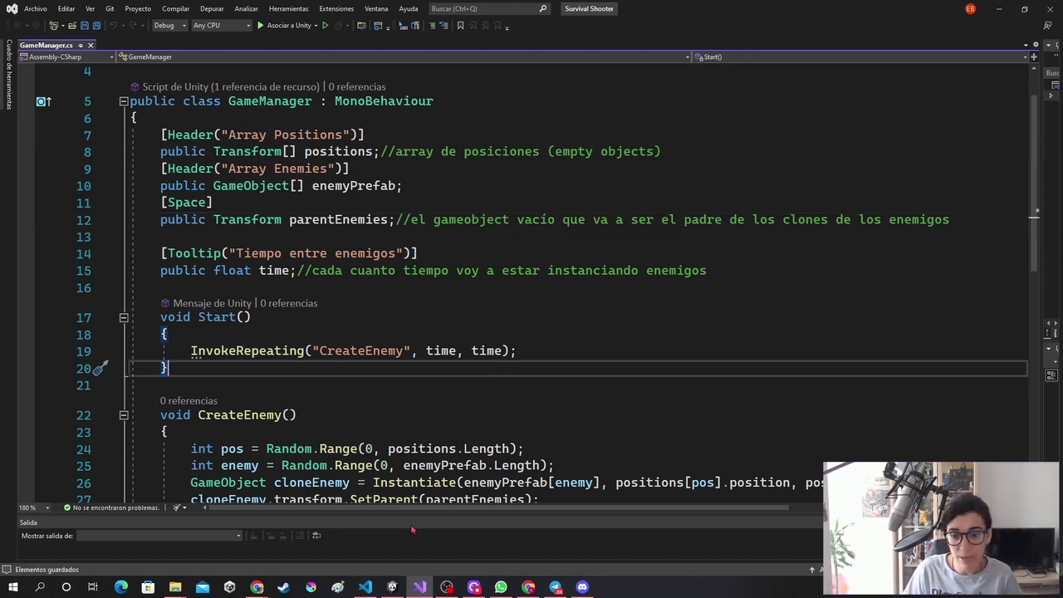
{"action": "left_click", "coordinate": [392, 587]}
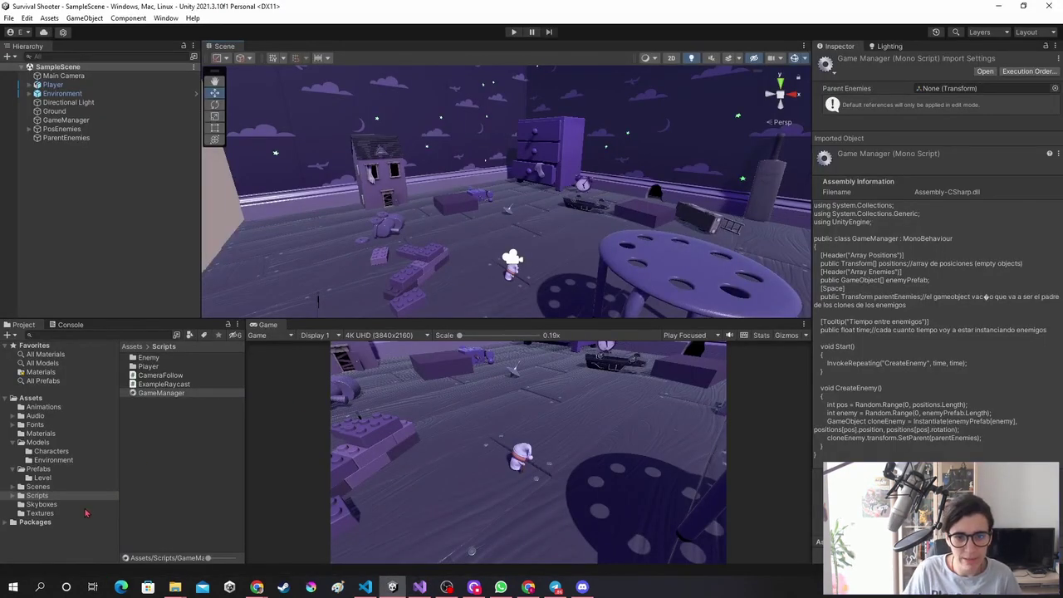
Create a C# script named PlayerHealth in Scripts/Player and open it in Visual Studio
{"action": "left_click", "coordinate": [166, 472]}
{"action": "double_click", "coordinate": [148, 366]}
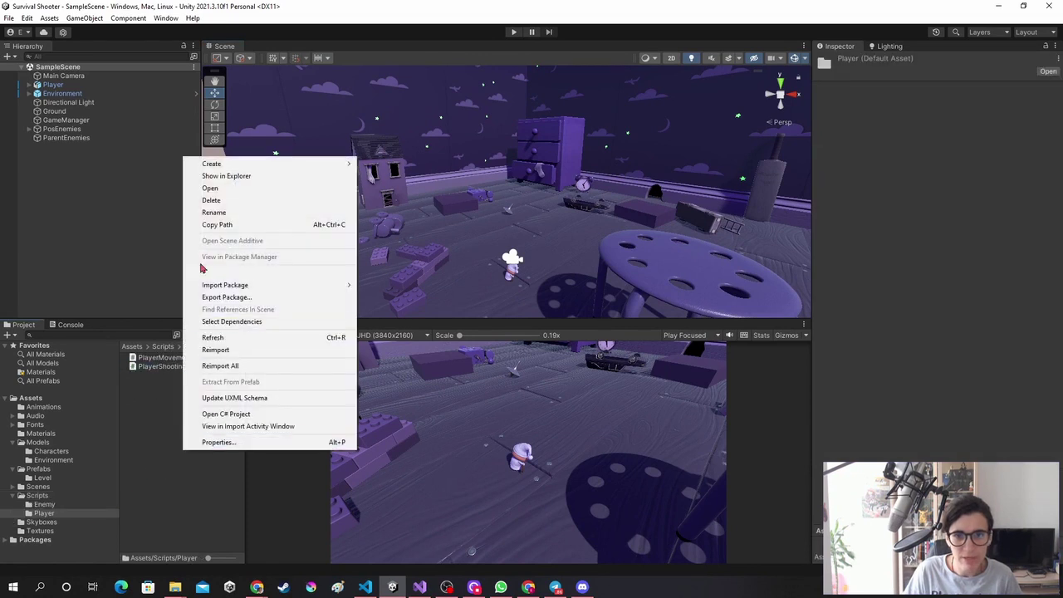
{"action": "right_click", "coordinate": [184, 453]}
{"action": "mouse_move", "coordinate": [229, 170]}
{"action": "left_click", "coordinate": [431, 96]}
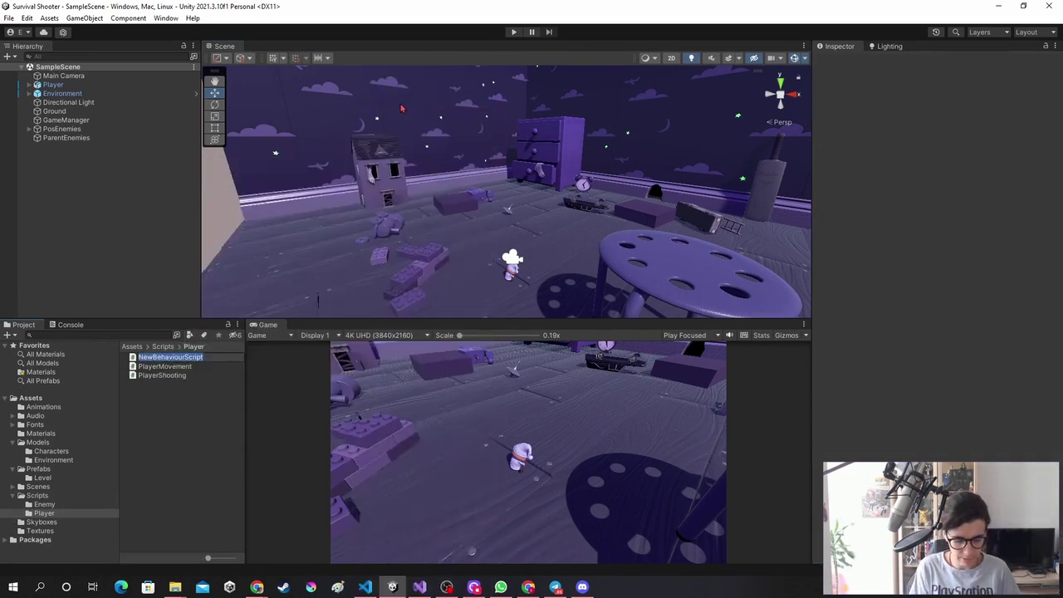
{"action": "type", "text": "PlayerGe"}
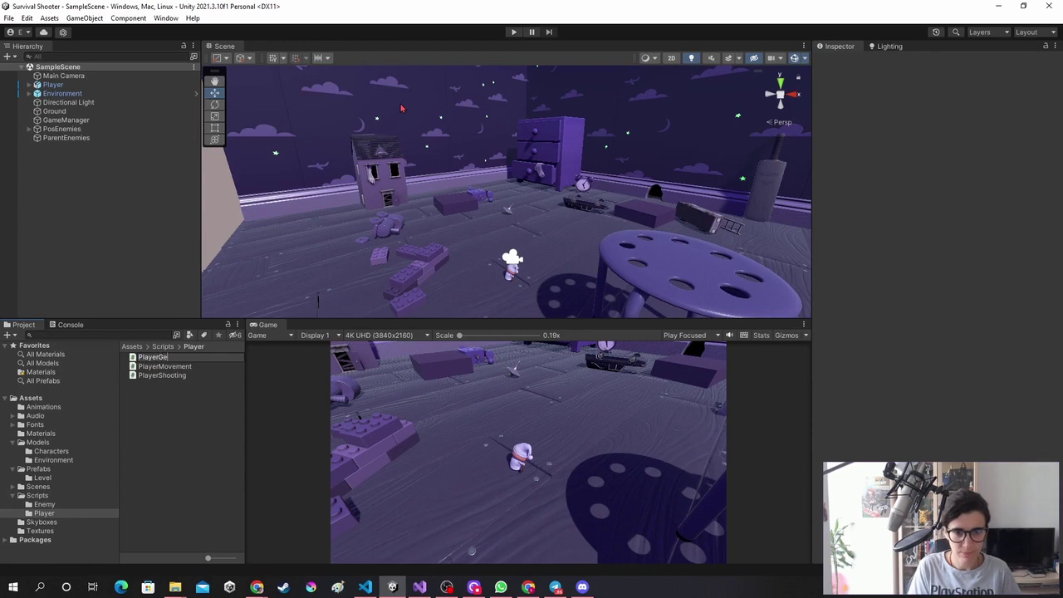
{"action": "key", "text": "BackSpace"}
{"action": "key", "text": "BackSpace"}
{"action": "type", "text": "Health"}
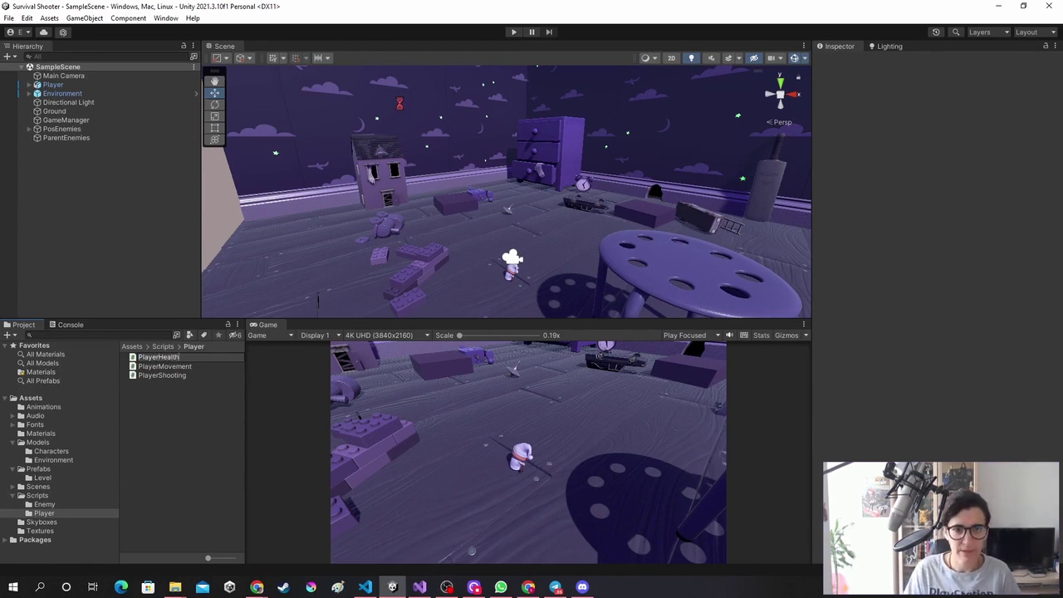
{"action": "key", "text": "Return"}
{"action": "left_click", "coordinate": [178, 425]}
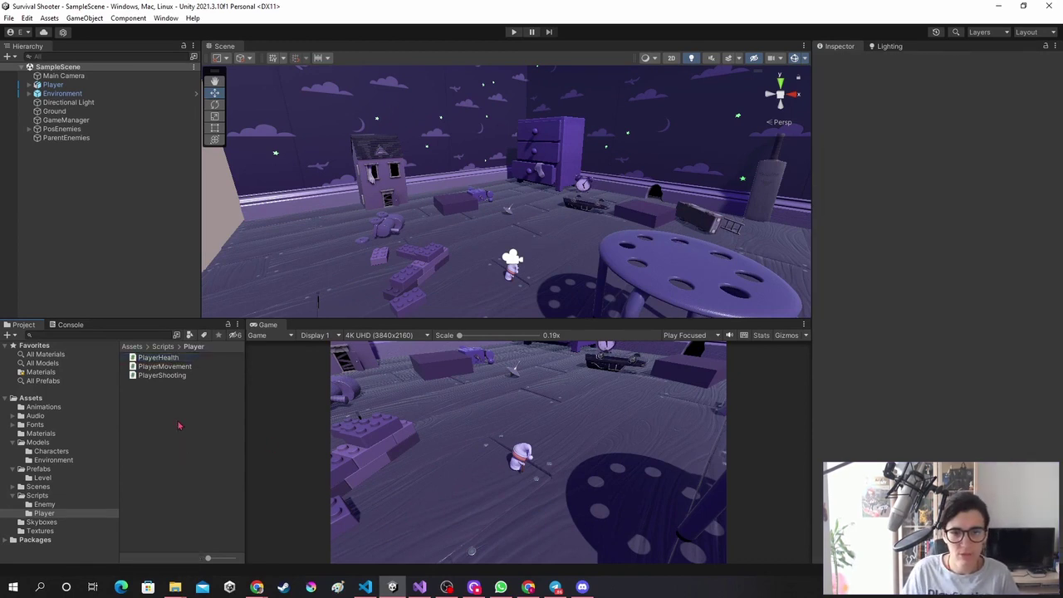
{"action": "double_click", "coordinate": [166, 358]}
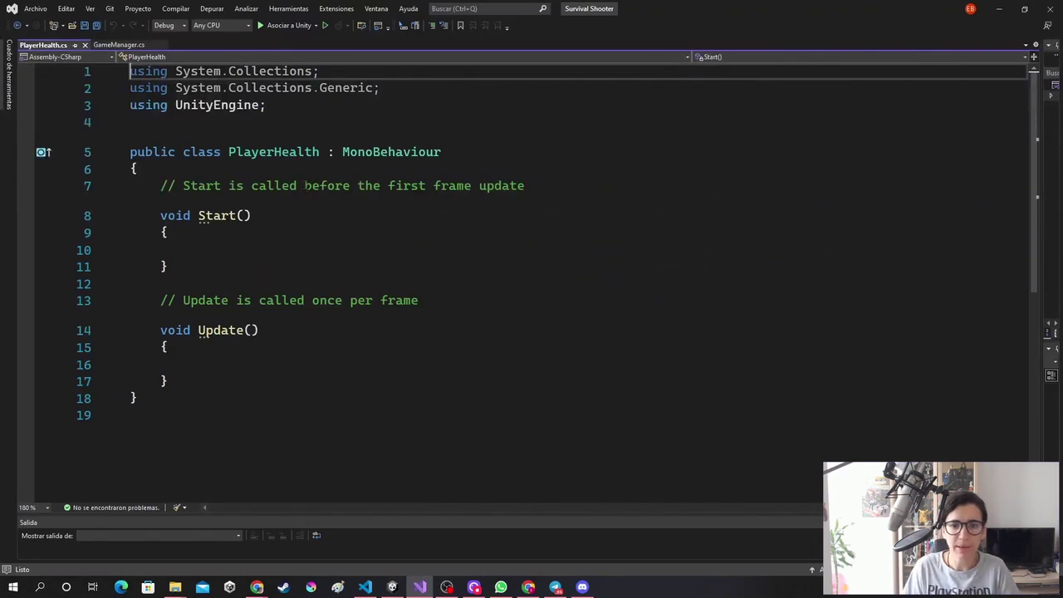
Delete the Start and Update template comments from PlayerHealth.cs and save
{"action": "triple_click", "coordinate": [299, 185]}
{"action": "key", "text": "Delete"}
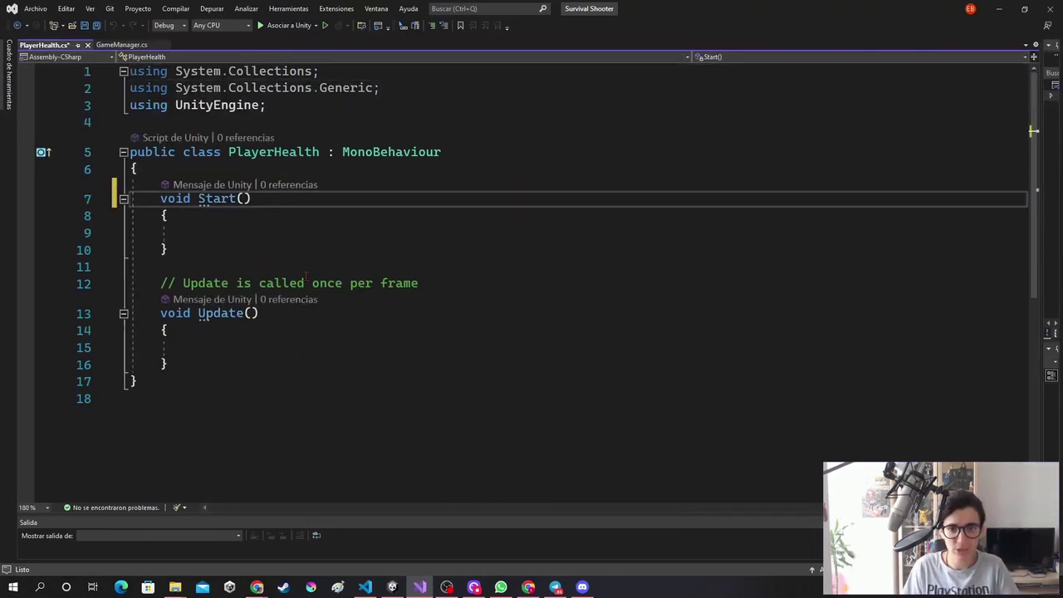
{"action": "triple_click", "coordinate": [286, 283]}
{"action": "key", "text": "Delete"}
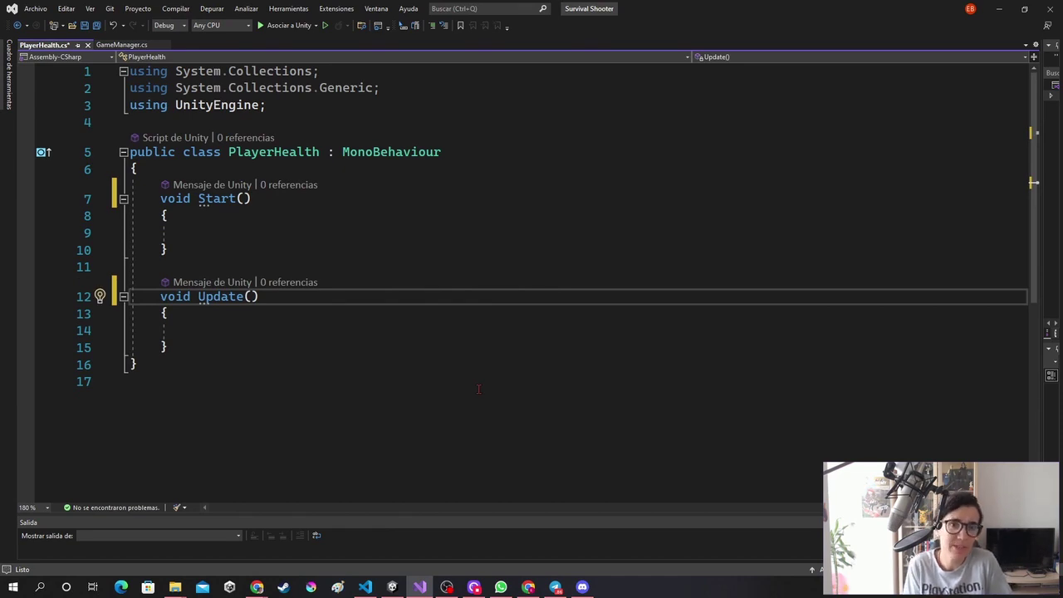
{"action": "key", "text": "ctrl+s"}
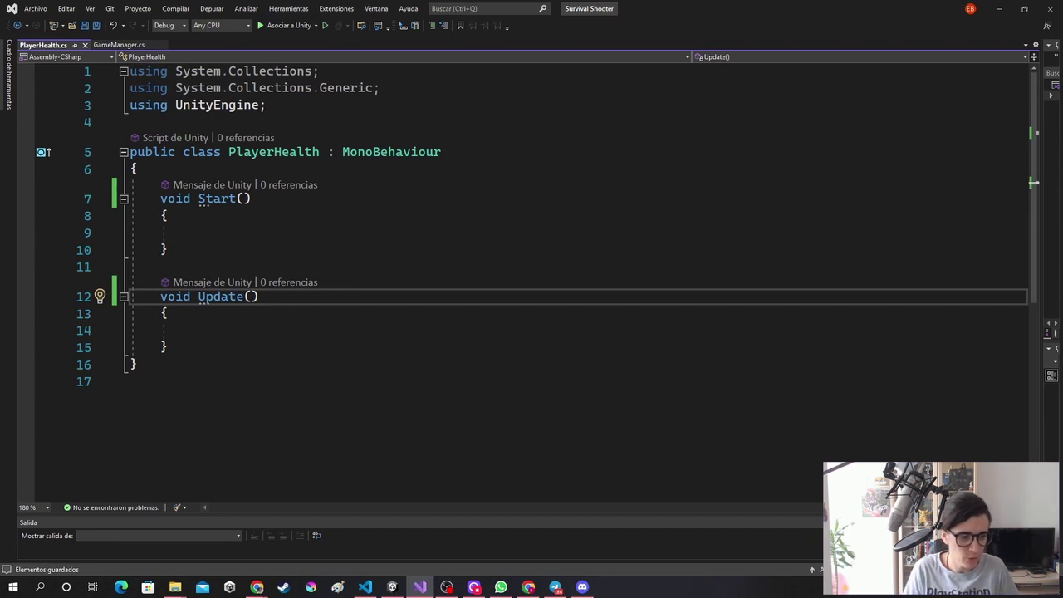
Declare public int maxHealth and public int currentHealth below the class brace, then save
{"action": "key", "text": "alt+Tab"}
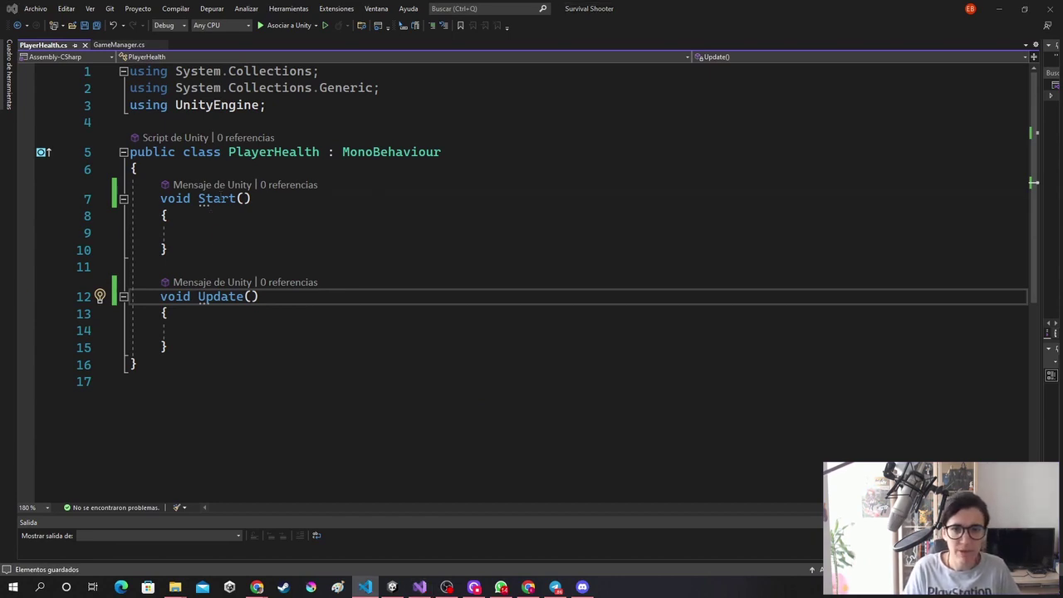
{"action": "left_click", "coordinate": [291, 172]}
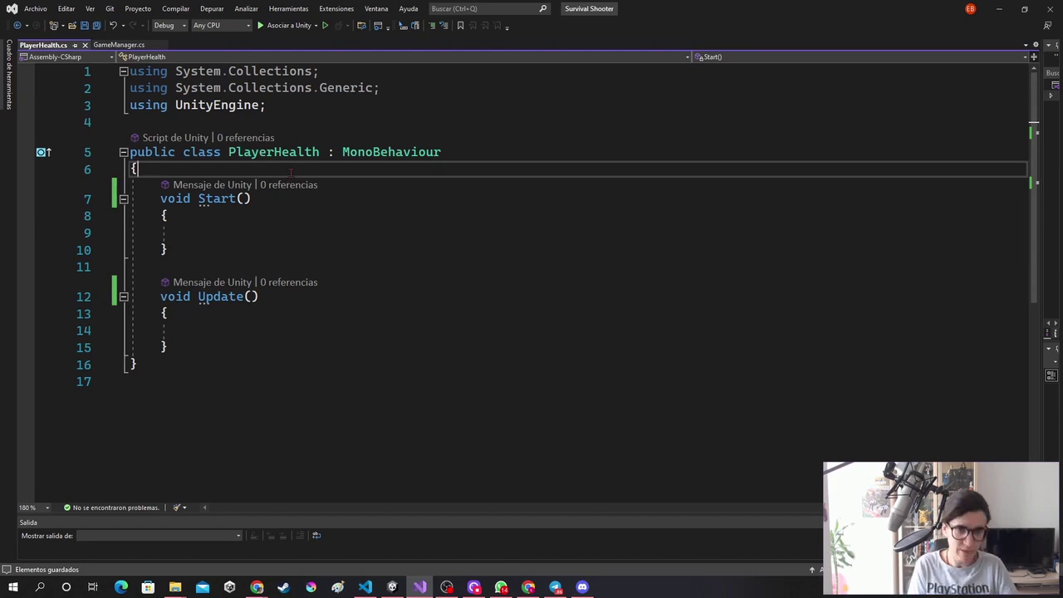
{"action": "key", "text": "Return"}
{"action": "key", "text": "Return"}
{"action": "key", "text": "Up"}
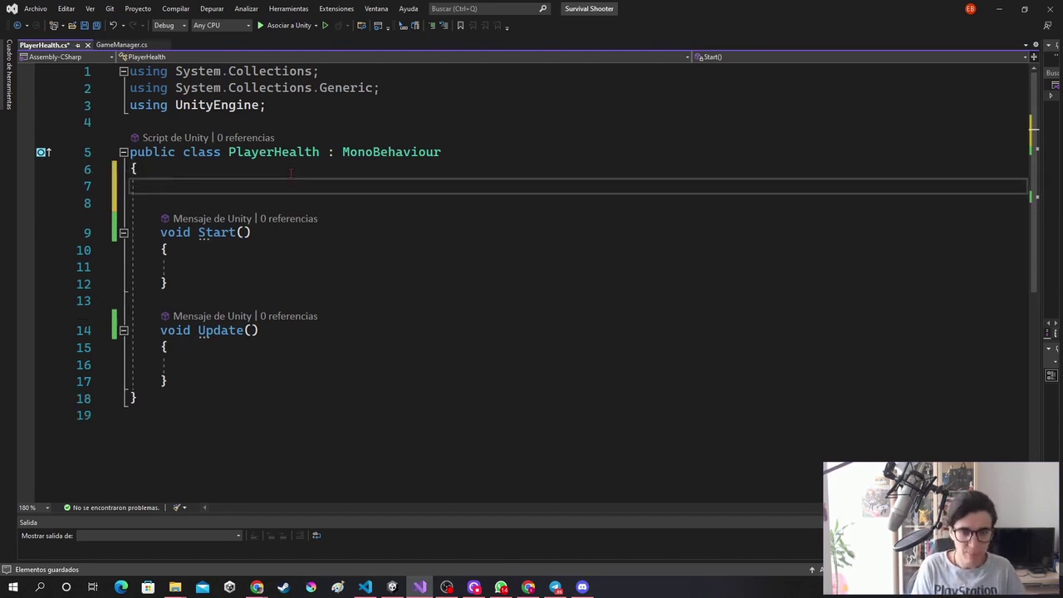
{"action": "type", "text": "public i"}
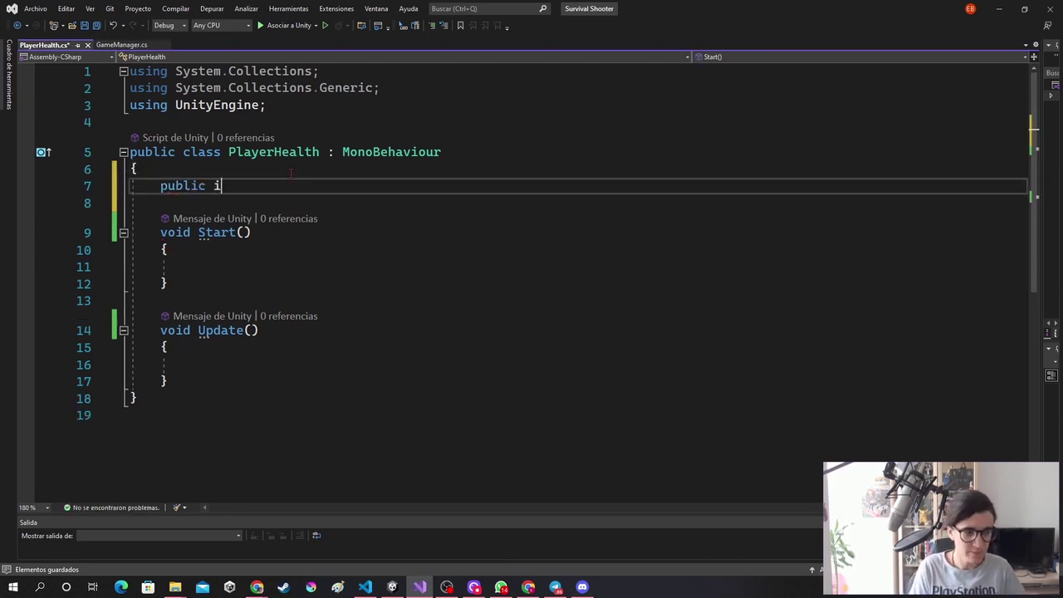
{"action": "type", "text": "nt maxHea"}
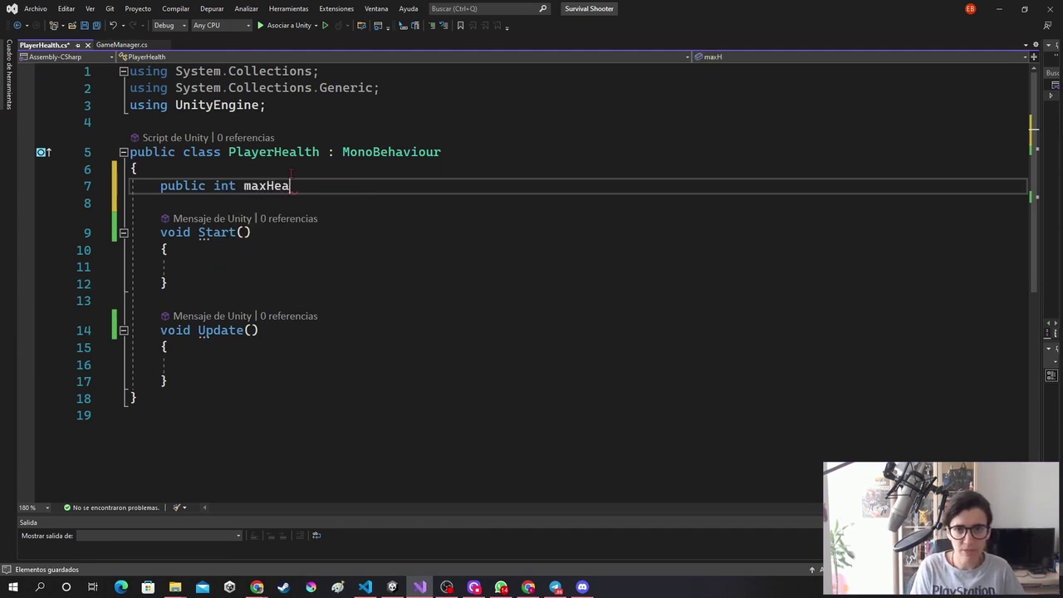
{"action": "type", "text": "lth;"}
{"action": "key", "text": "Return"}
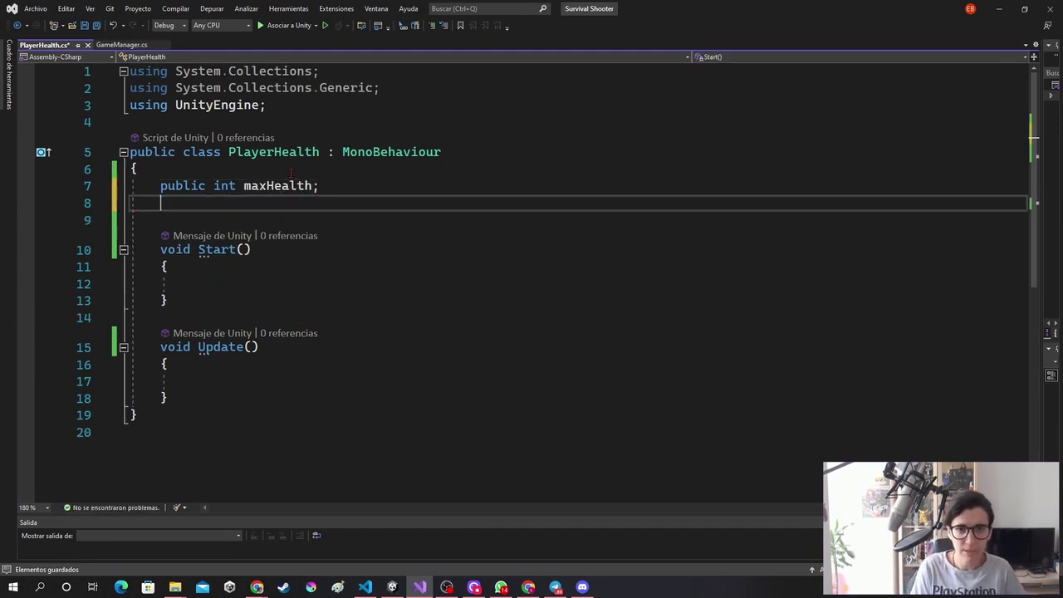
{"action": "type", "text": "public in"}
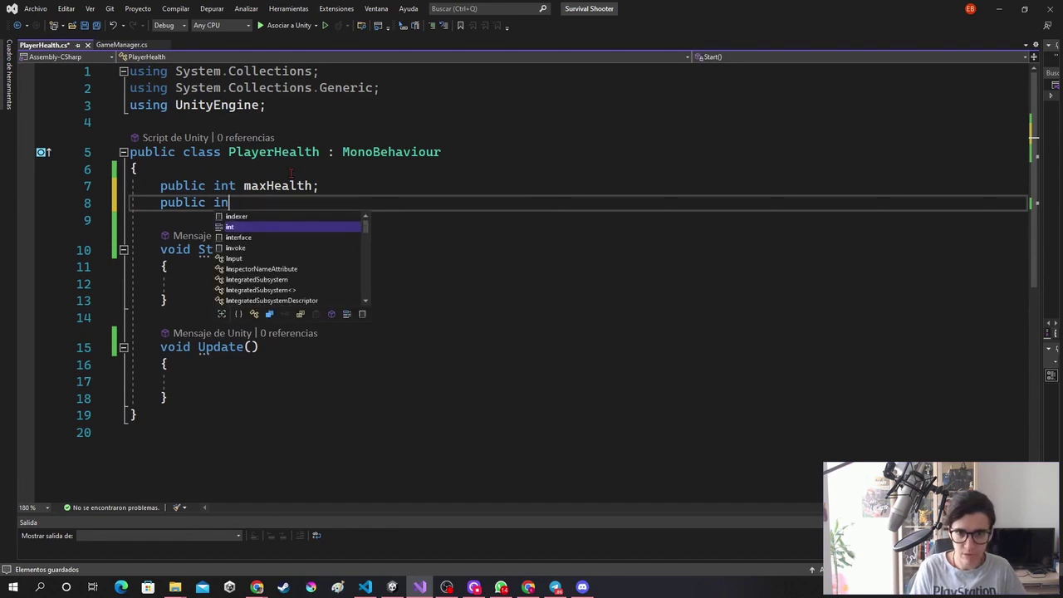
{"action": "type", "text": "t current"}
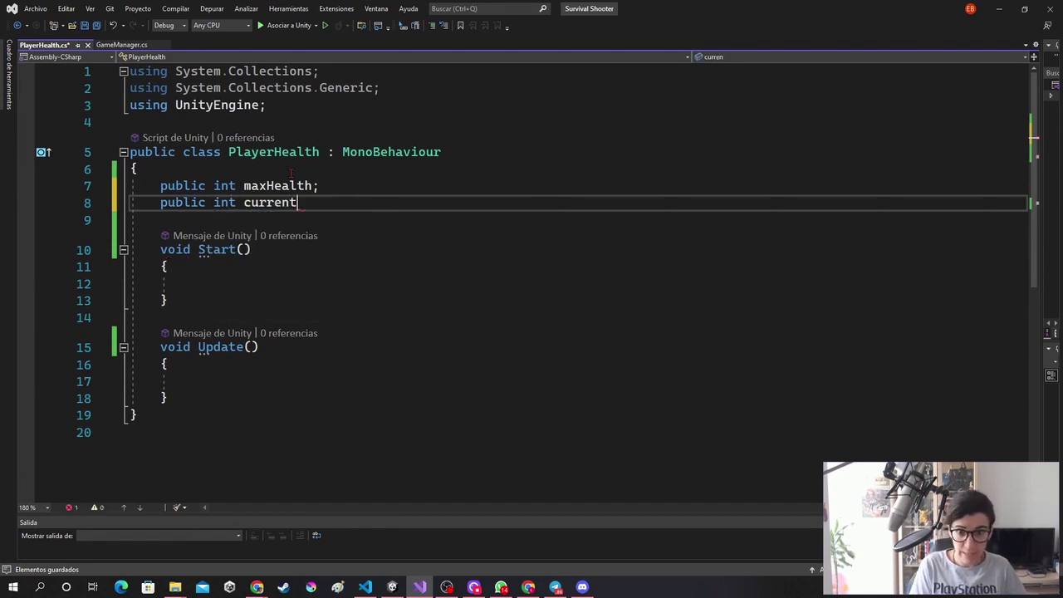
{"action": "type", "text": "Health"}
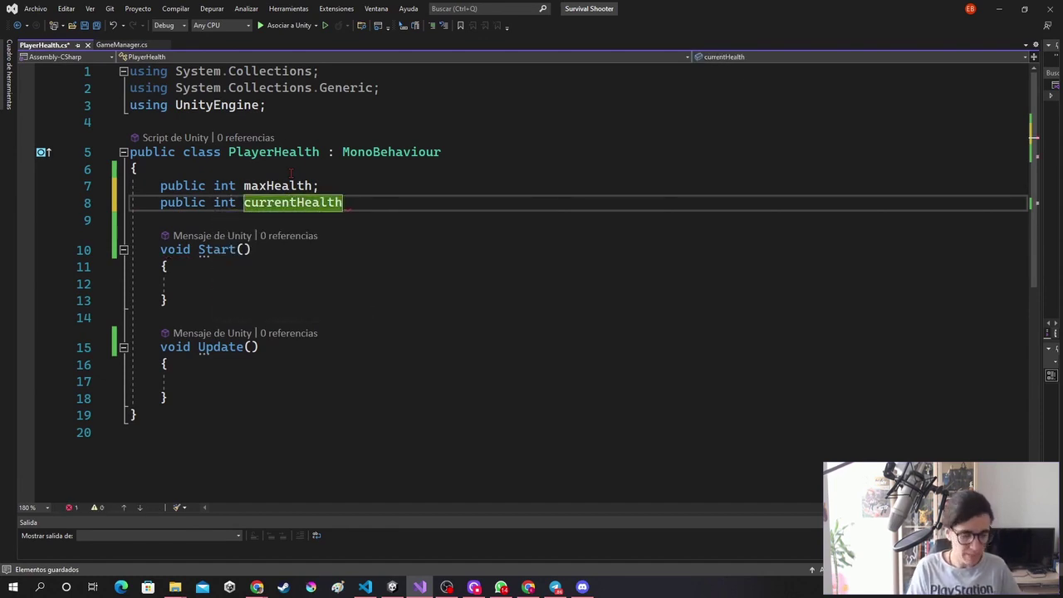
{"action": "type", "text": ";"}
{"action": "key", "text": "ctrl+s"}
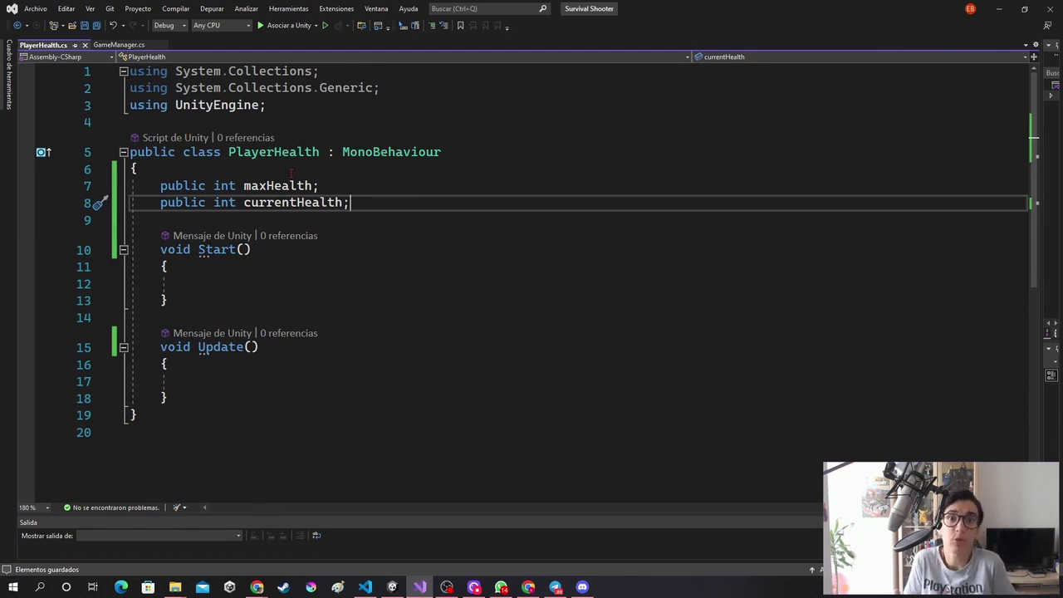
Make Start() in PlayerHealth assign currentHealth = maxHealth
{"action": "left_click", "coordinate": [266, 290]}
{"action": "type", "text": "currentHealth "}
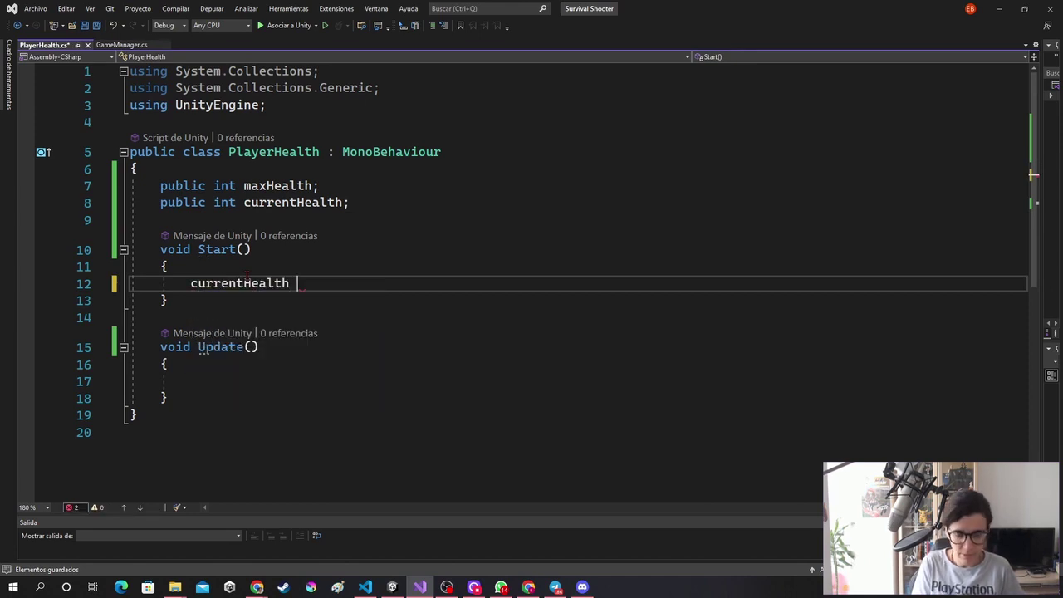
{"action": "type", "text": "= max"}
{"action": "key", "text": "Tab"}
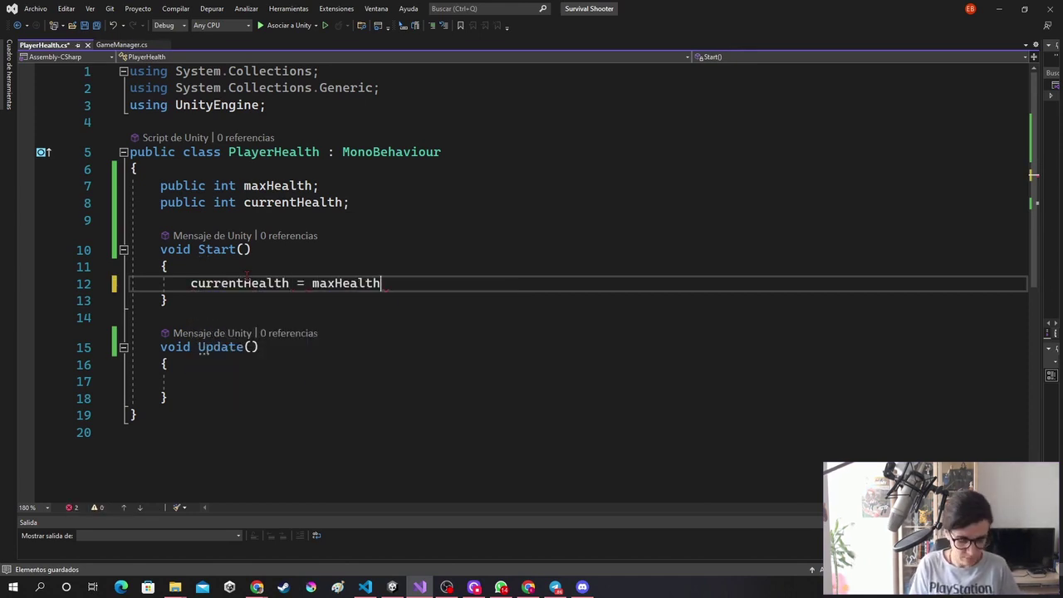
{"action": "type", "text": ";"}
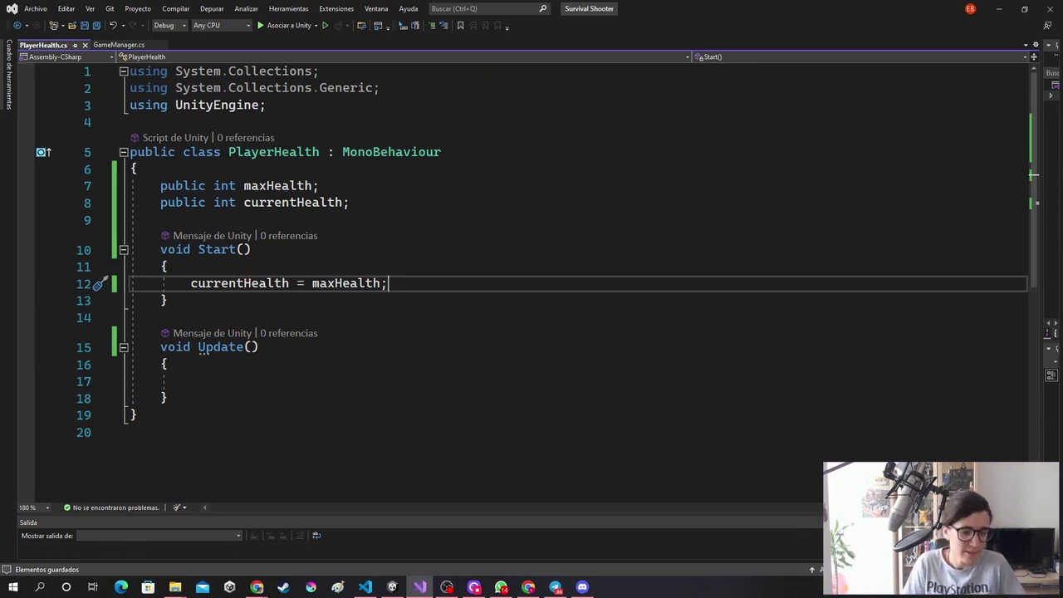
Switch back to the Unity editor so PlayerHealth recompiles
{"action": "key", "text": "alt+Tab"}
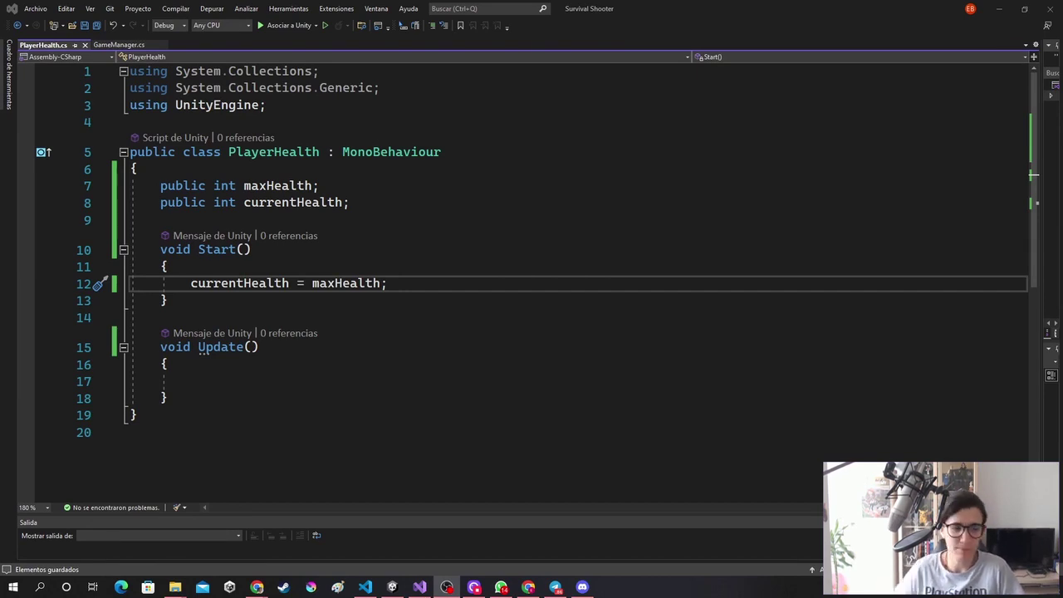
{"action": "key", "text": "alt+Tab"}
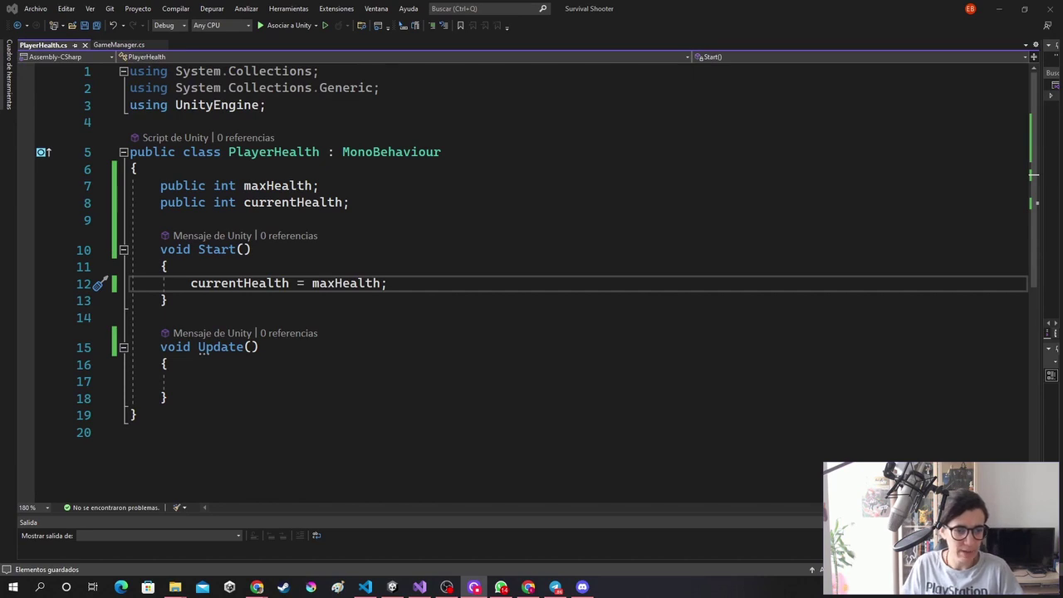
{"action": "key", "text": "alt+Tab"}
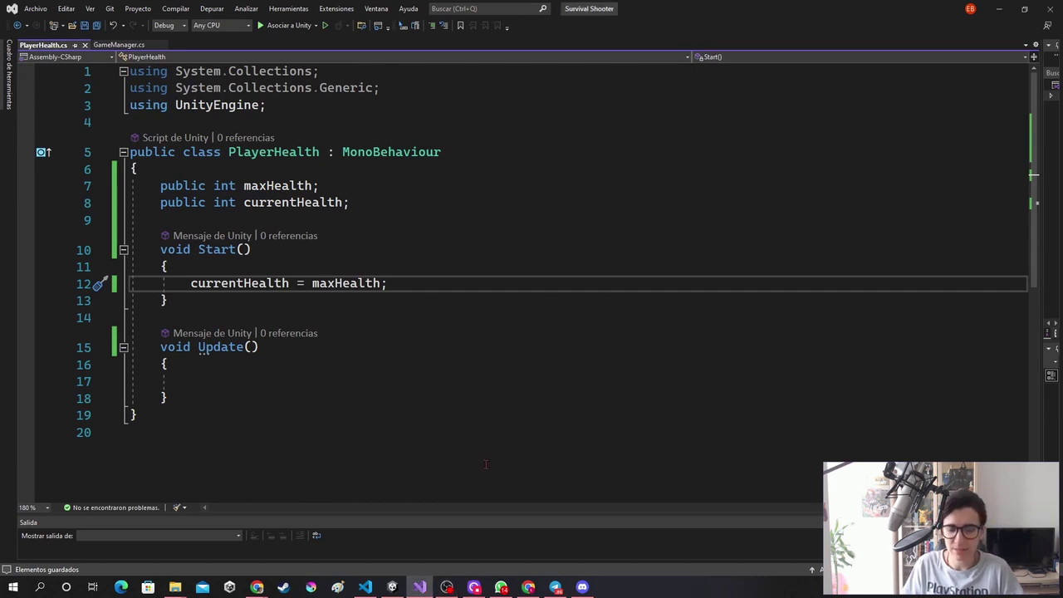
{"action": "key", "text": "alt+Tab"}
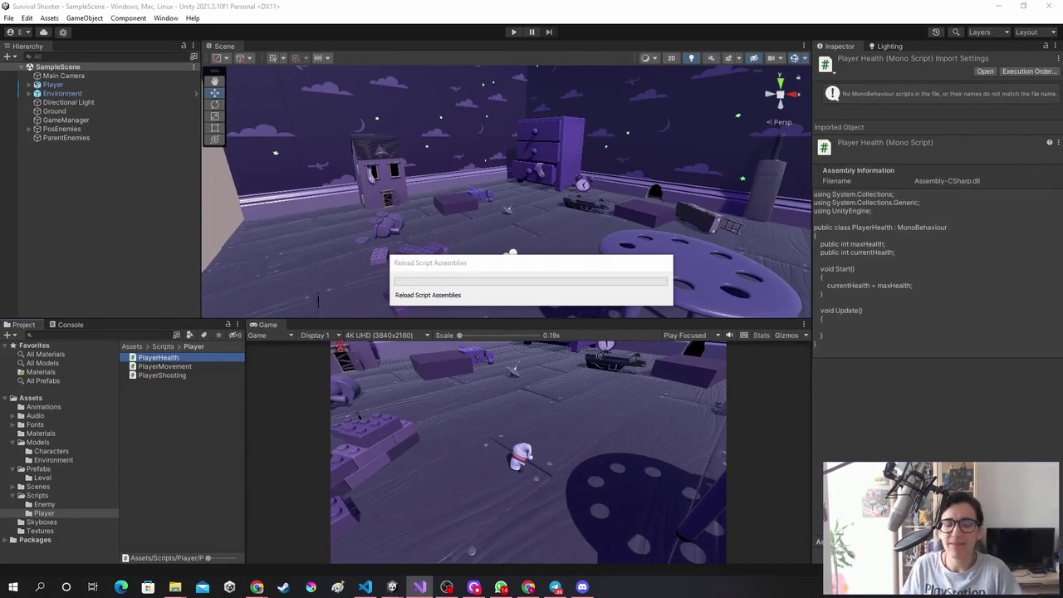
Show the Textures folder as enlarged thumbnails, revealing the Heart texture
{"action": "left_click", "coordinate": [40, 530]}
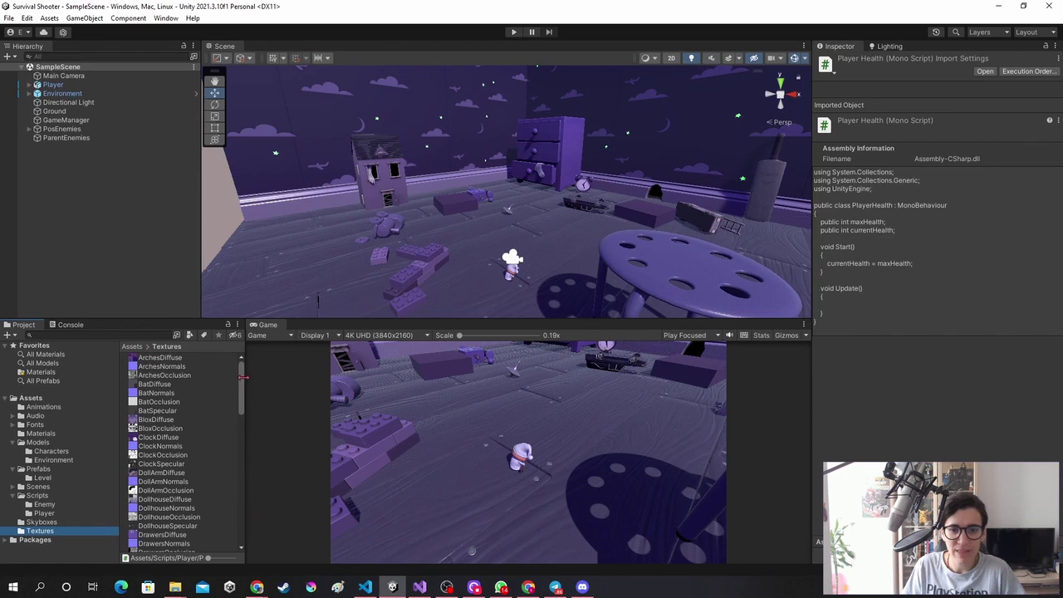
{"action": "mouse_move", "coordinate": [244, 378]}
{"action": "left_mouse_down"}
{"action": "mouse_move", "coordinate": [283, 371]}
{"action": "mouse_move", "coordinate": [280, 558]}
{"action": "left_mouse_up"}
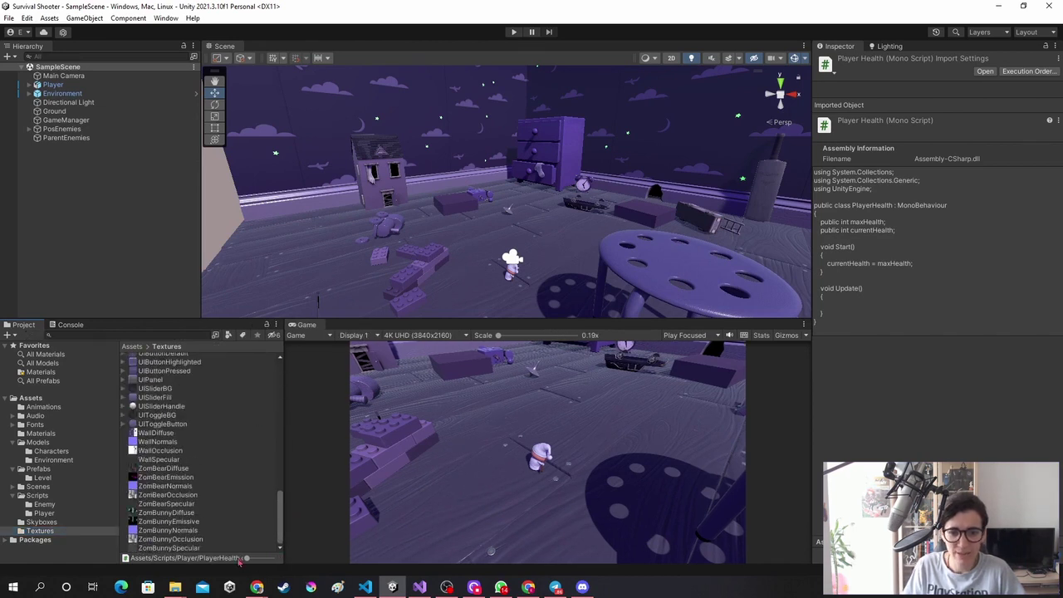
{"action": "left_click_drag", "start_coordinate": [247, 558], "coordinate": [272, 558]}
{"action": "mouse_move", "coordinate": [280, 387]}
{"action": "left_mouse_down"}
{"action": "mouse_move", "coordinate": [279, 361]}
{"action": "mouse_move", "coordinate": [278, 436]}
{"action": "left_mouse_up"}
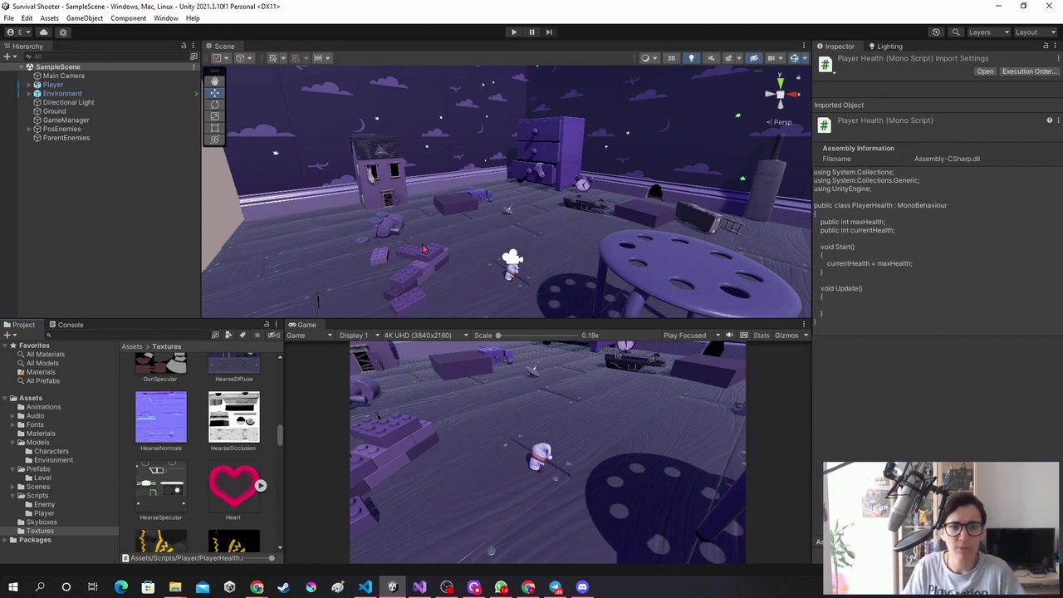
Add a UI Slider to the scene, creating a Canvas and EventSystem
{"action": "left_click", "coordinate": [84, 20]}
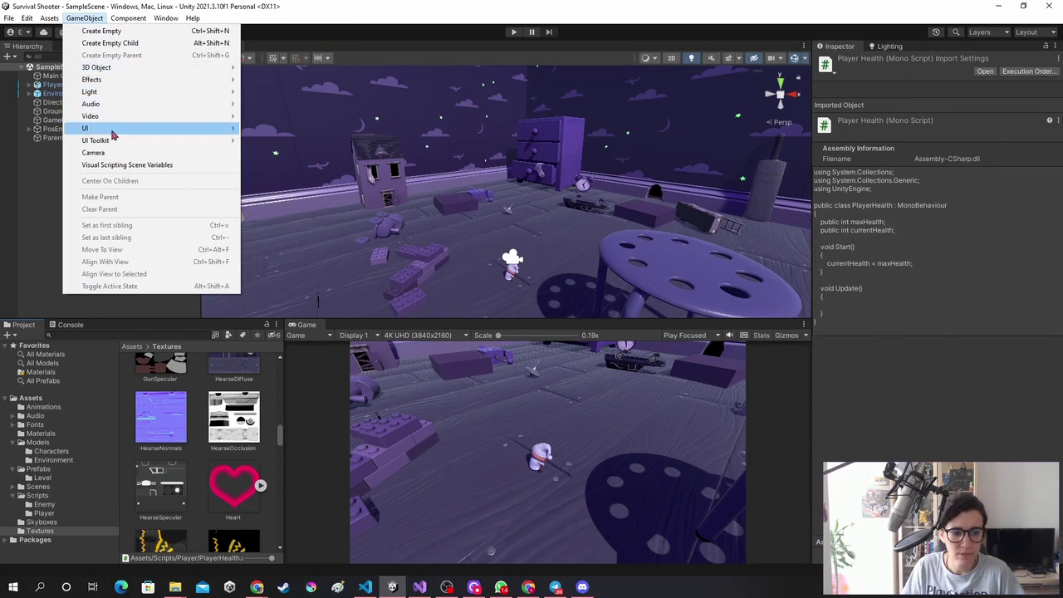
{"action": "mouse_move", "coordinate": [113, 131]}
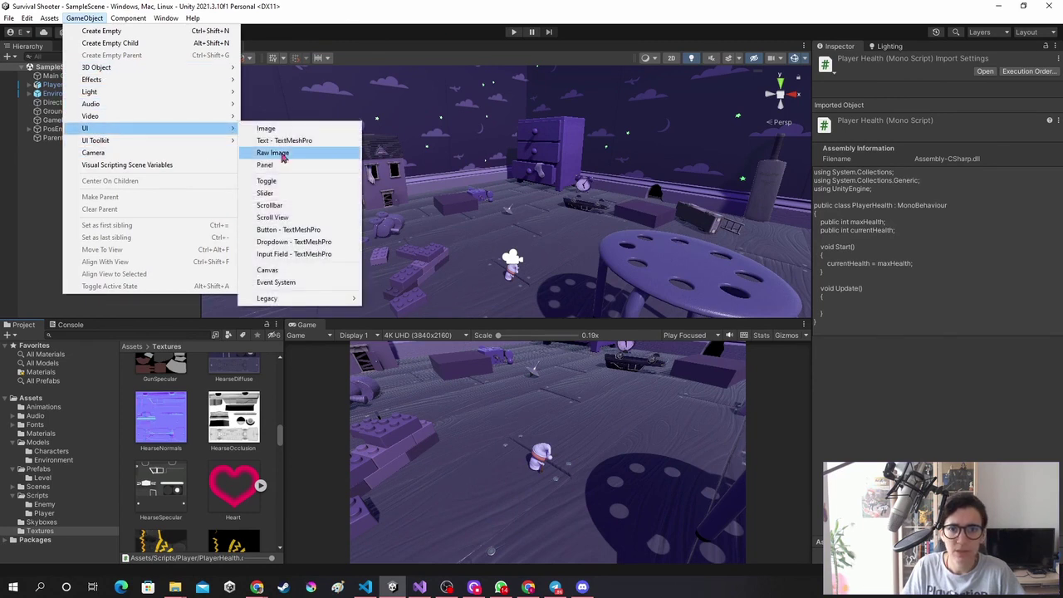
{"action": "left_click", "coordinate": [332, 195]}
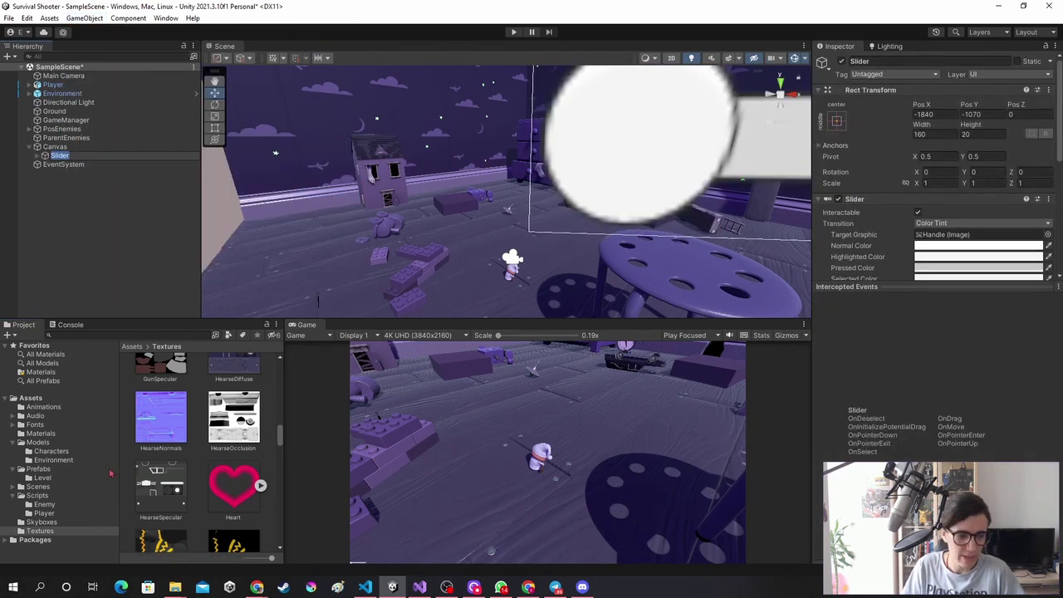
{"action": "key", "text": "alt+Tab"}
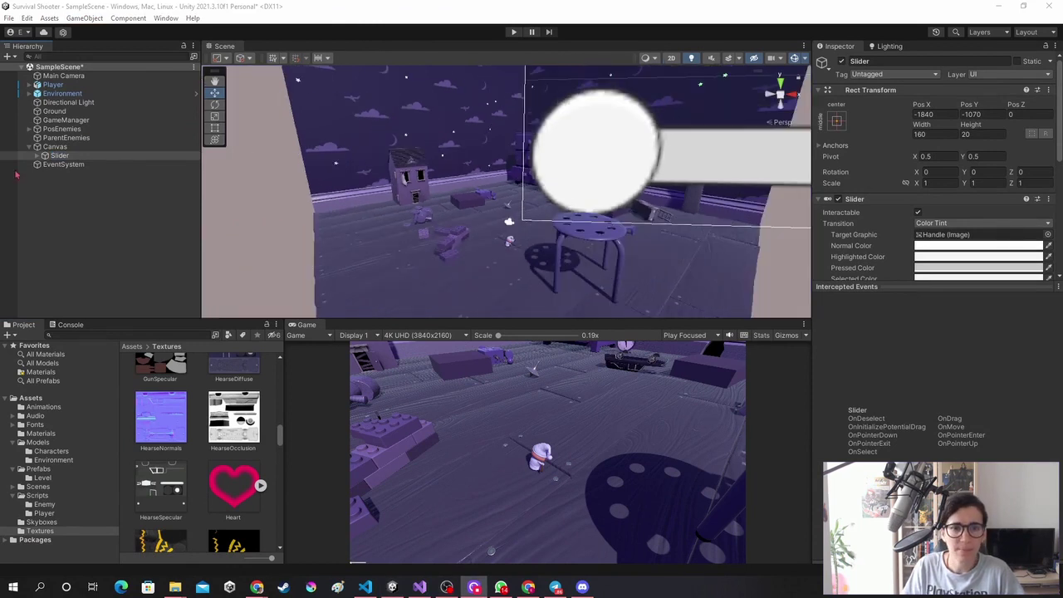
{"action": "left_click", "coordinate": [74, 158]}
{"action": "double_click", "coordinate": [74, 158]}
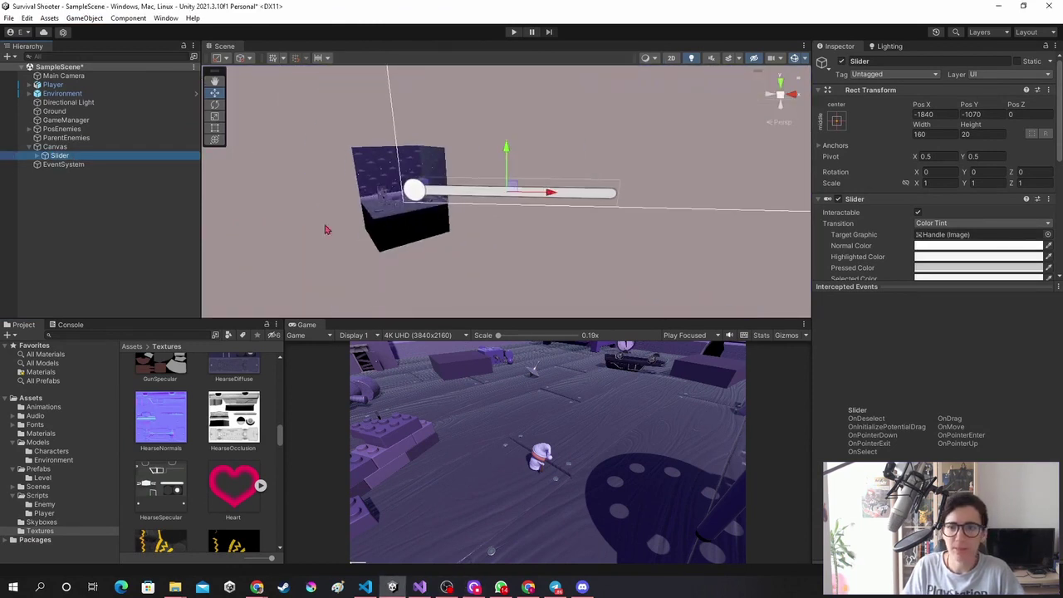
{"action": "scroll", "coordinate": [325, 230], "scroll_direction": "down", "scroll_amount": 3}
{"action": "scroll", "coordinate": [552, 177], "scroll_direction": "down", "scroll_amount": 3}
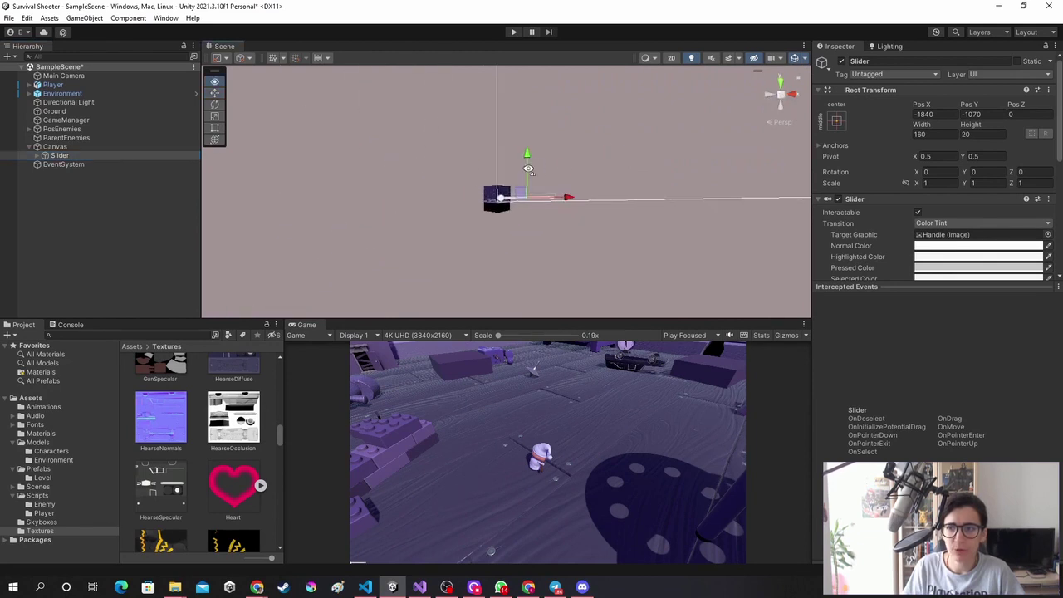
{"action": "right_click_drag", "start_coordinate": [500, 178], "coordinate": [579, 159]}
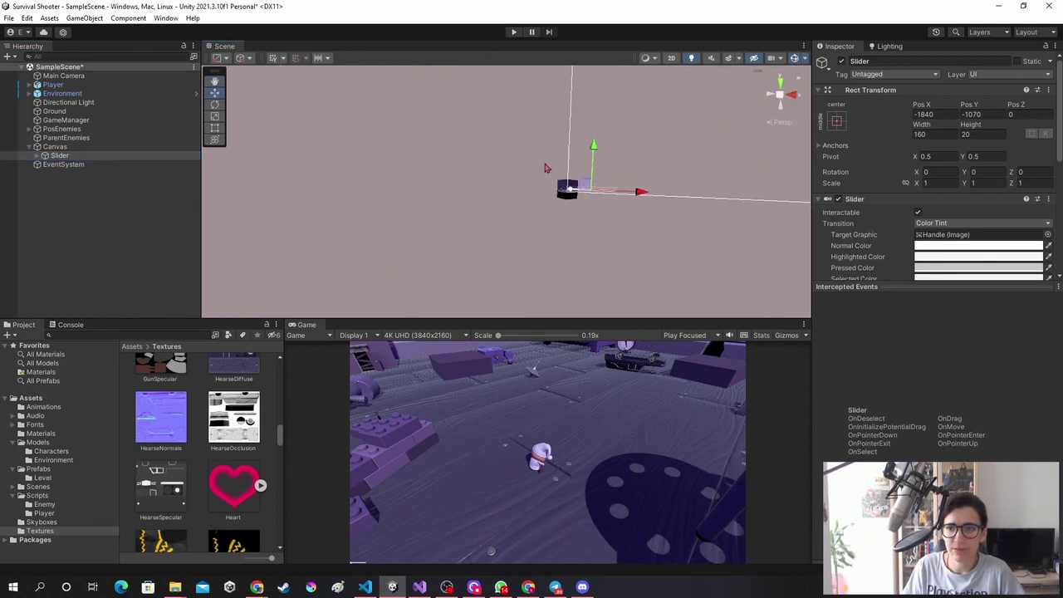
{"action": "double_click", "coordinate": [77, 158]}
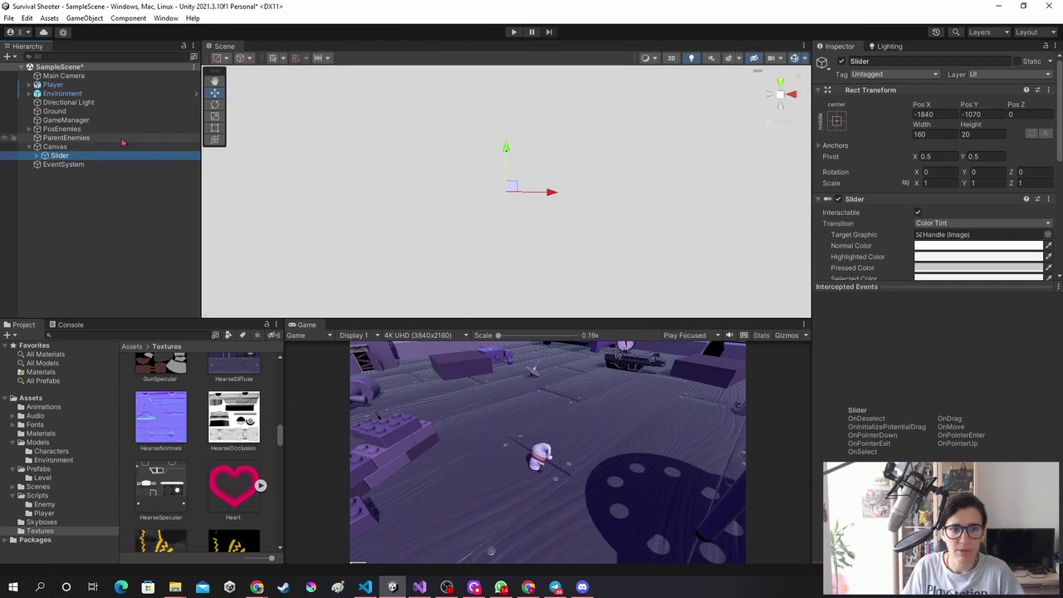
{"action": "left_click", "coordinate": [71, 148]}
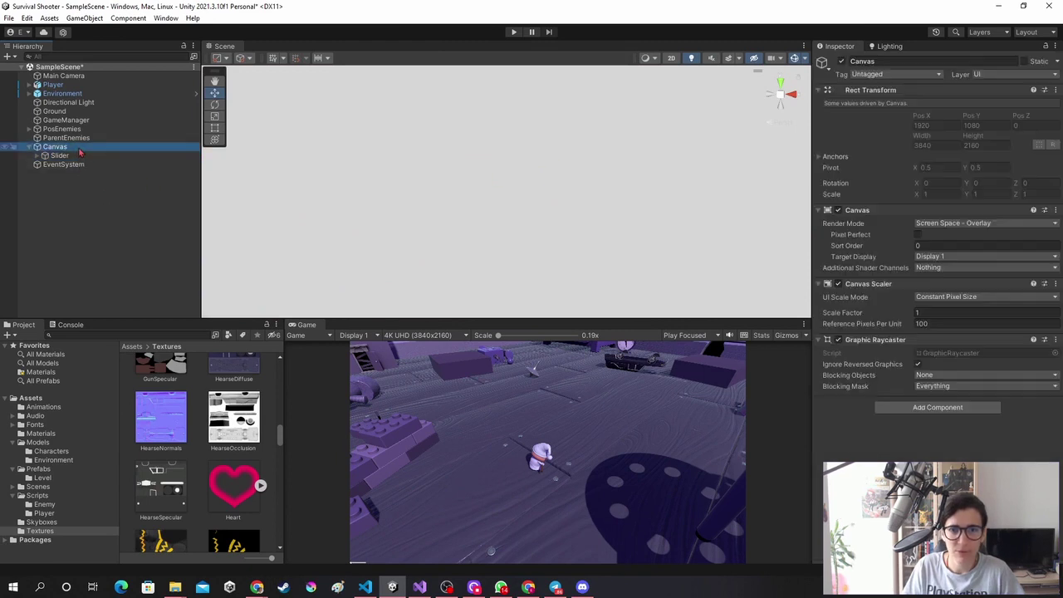
{"action": "key", "text": "f"}
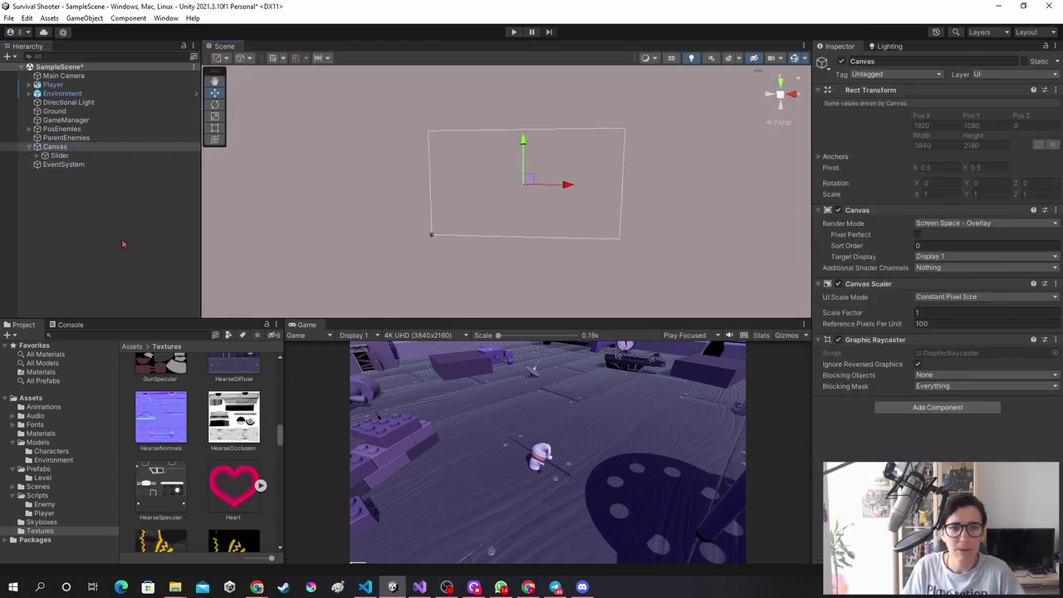
Nudge the selected Slider slightly left and up in the scene view
{"action": "left_click", "coordinate": [60, 156]}
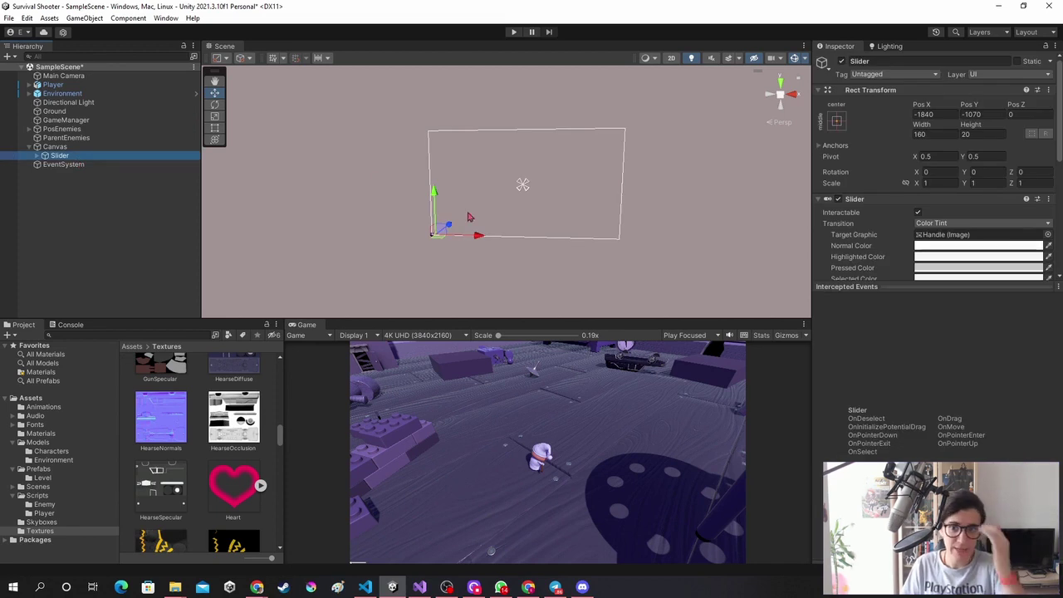
{"action": "left_click_drag", "start_coordinate": [482, 236], "coordinate": [479, 236]}
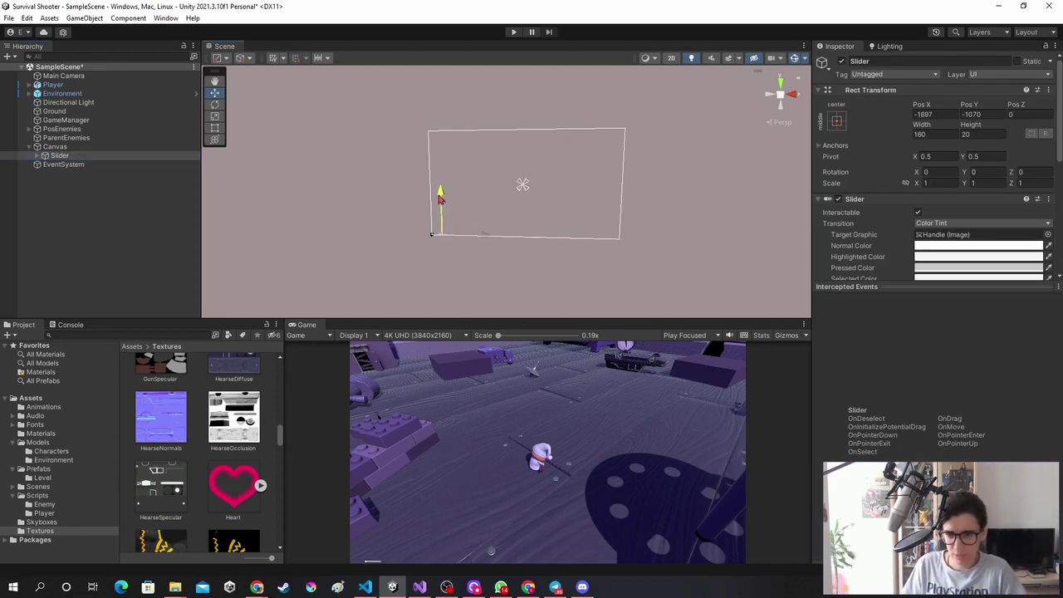
{"action": "left_click_drag", "start_coordinate": [440, 197], "coordinate": [439, 196]}
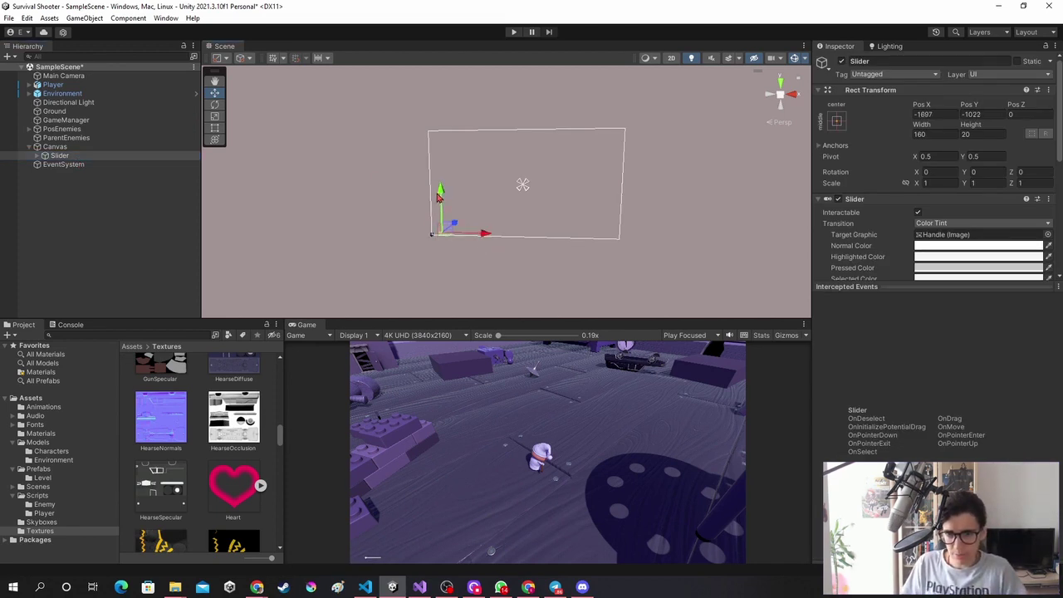
Set the Slider's Rect Transform scale to 3 × 3 × 1
{"action": "left_click", "coordinate": [936, 183]}
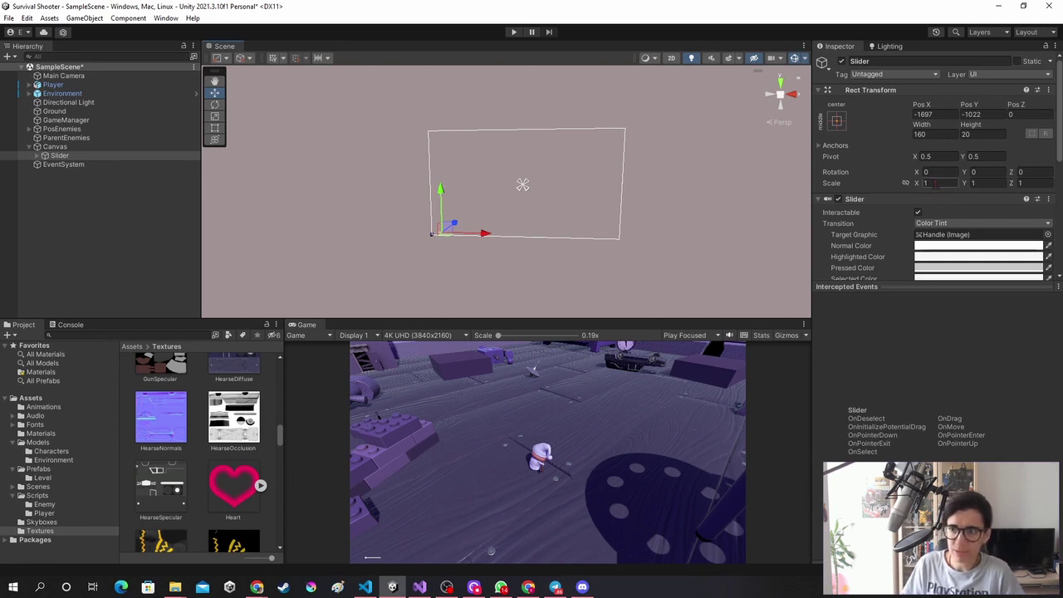
{"action": "type", "text": "2"}
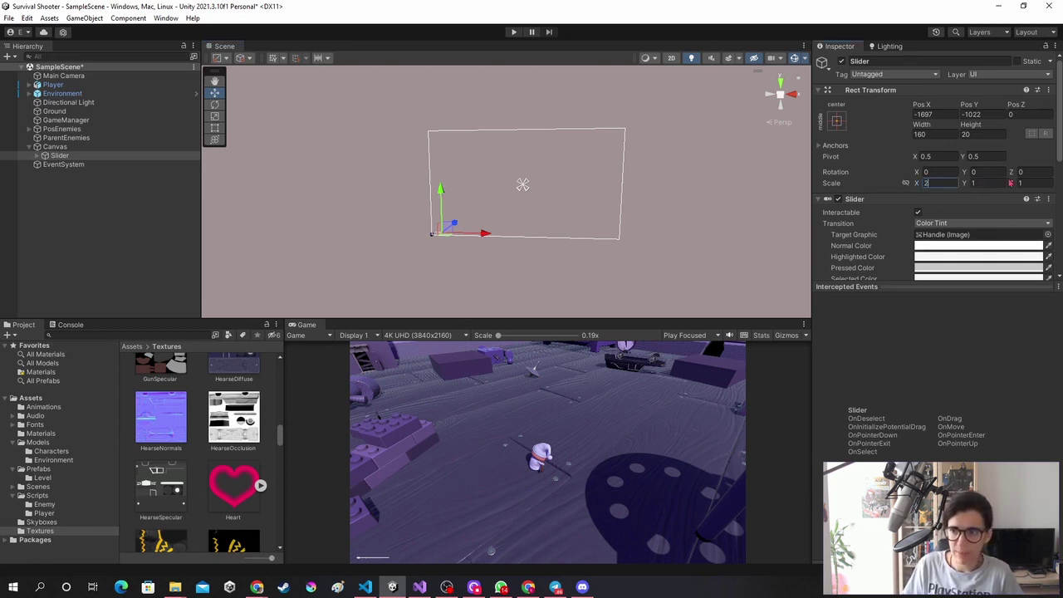
{"action": "left_click", "coordinate": [1023, 183]}
{"action": "type", "text": "2"}
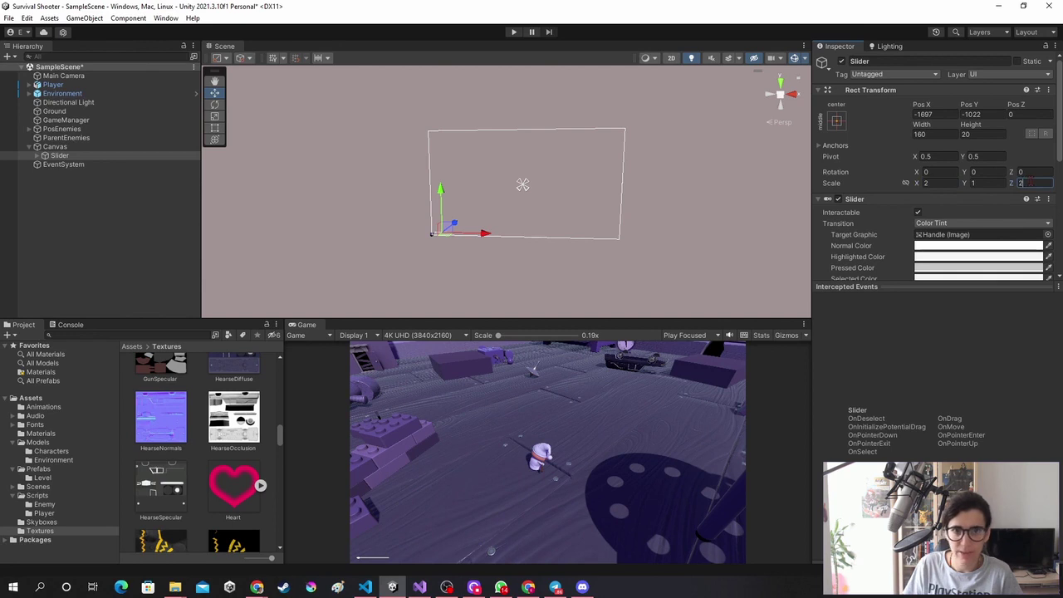
{"action": "double_click", "coordinate": [60, 156]}
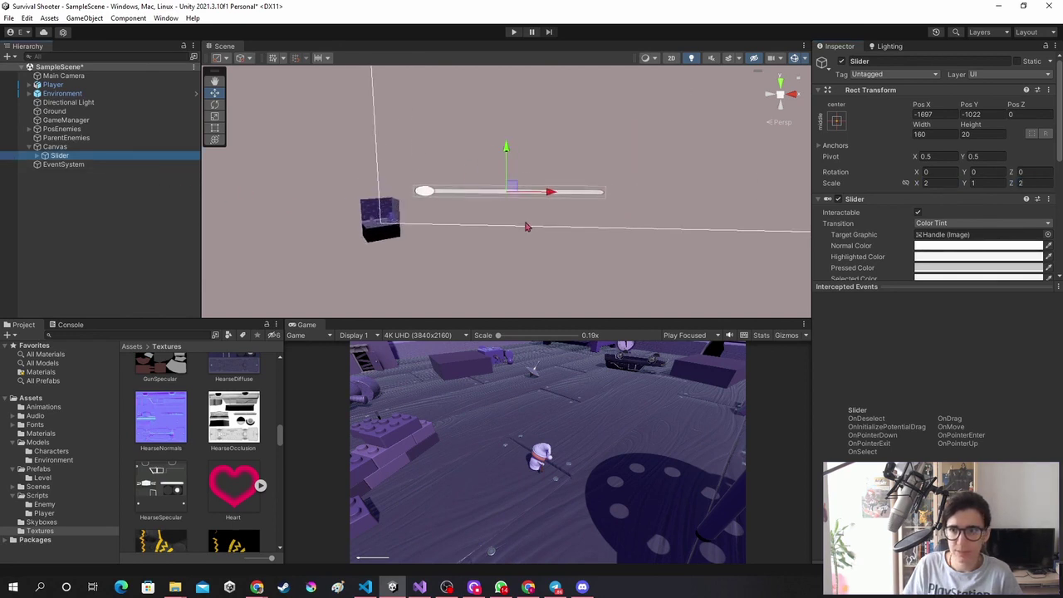
{"action": "left_click", "coordinate": [973, 183]}
{"action": "type", "text": "2"}
{"action": "left_click", "coordinate": [1023, 183]}
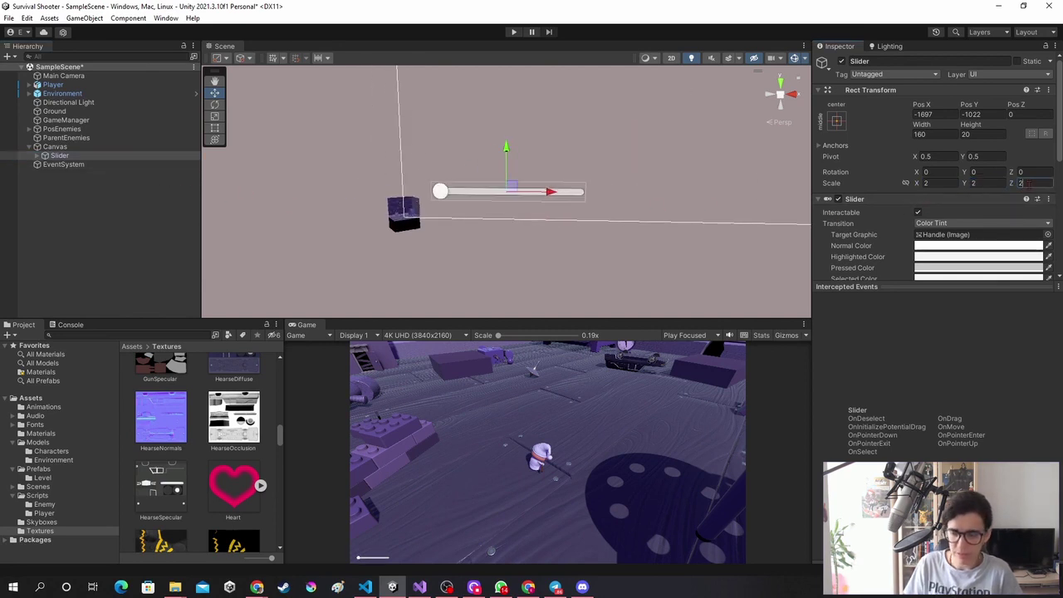
{"action": "type", "text": "1"}
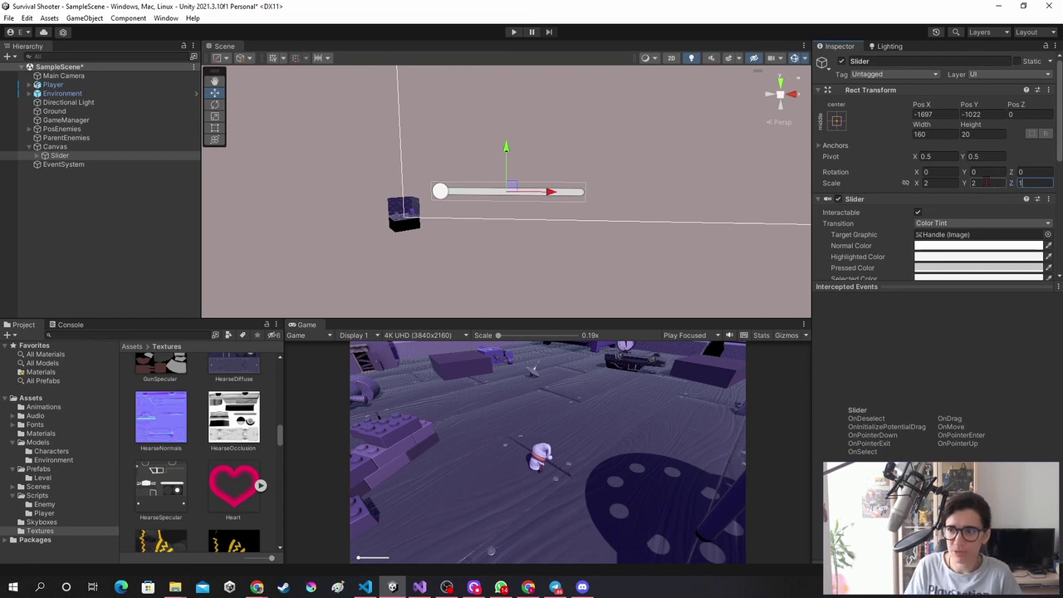
{"action": "left_click", "coordinate": [928, 183]}
{"action": "type", "text": "3"}
{"action": "left_click", "coordinate": [975, 183]}
{"action": "type", "text": "3"}
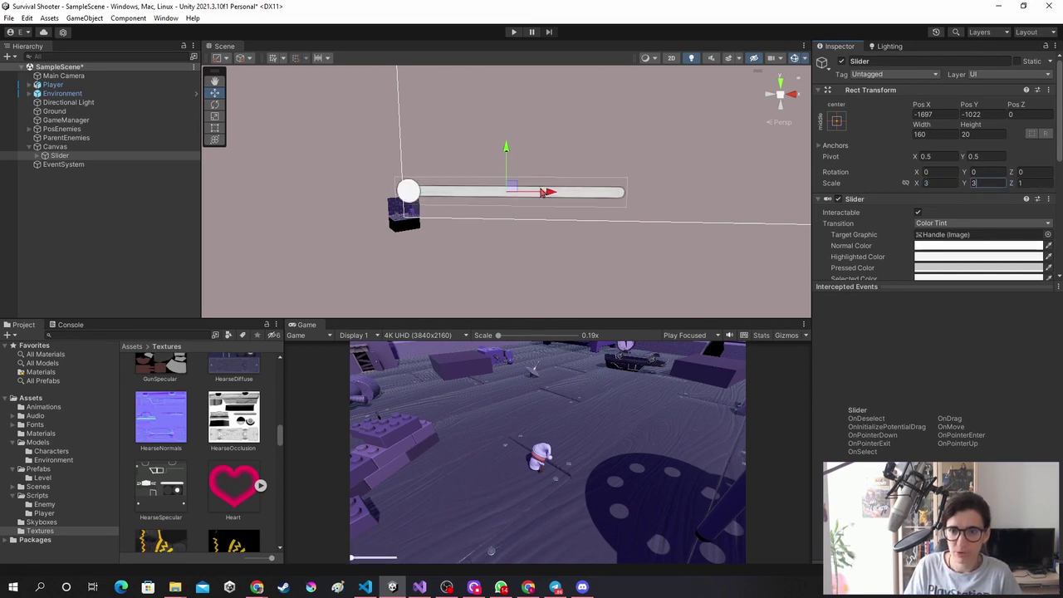
Drag the Slider right to Pos X -1640 and frame it in the scene view
{"action": "left_click_drag", "start_coordinate": [551, 192], "coordinate": [577, 193]}
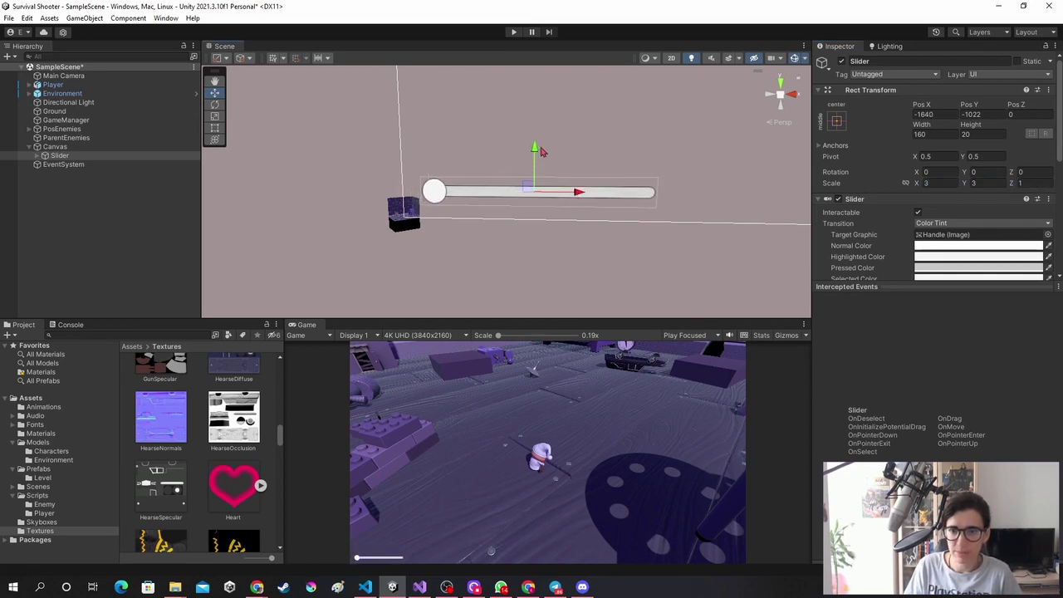
{"action": "left_click", "coordinate": [529, 168]}
{"action": "left_click", "coordinate": [524, 219]}
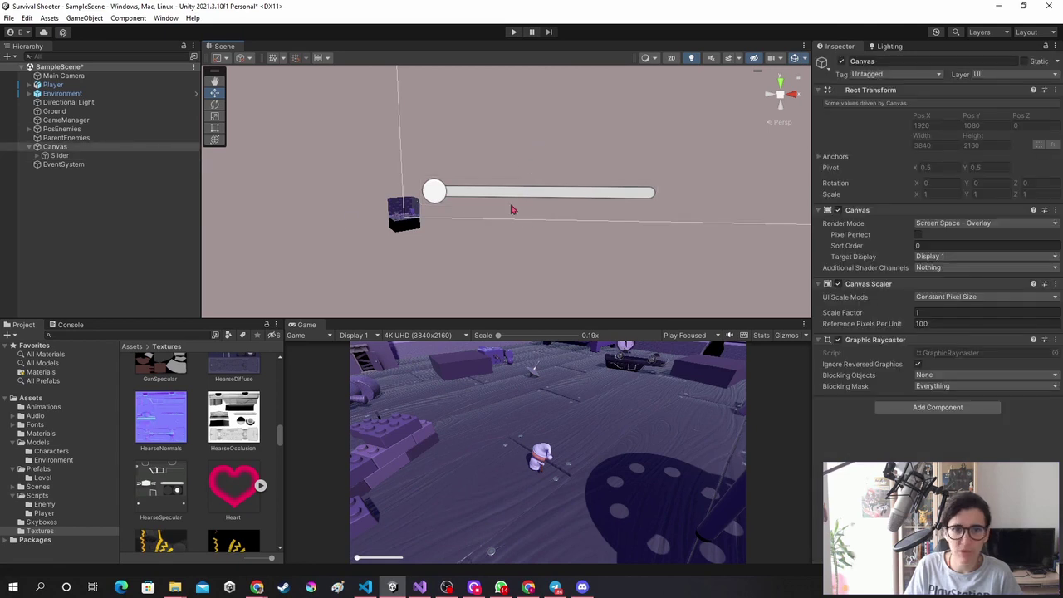
{"action": "left_click", "coordinate": [59, 156]}
{"action": "key", "text": "f"}
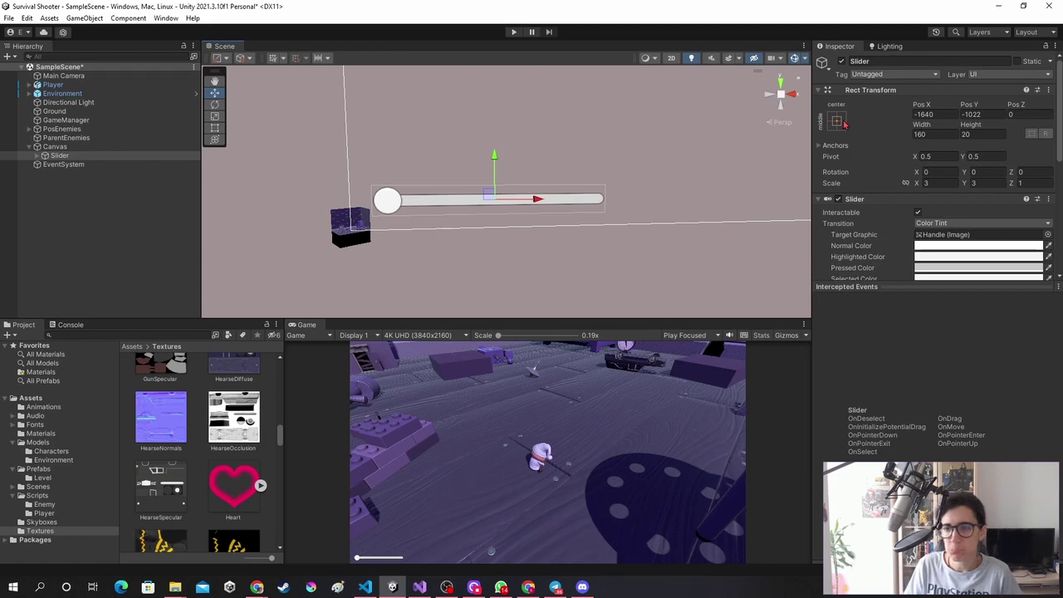
Anchor the Slider bottom-left on the Canvas, placing it at Pos X 280, Pos Y 58
{"action": "left_click", "coordinate": [839, 123]}
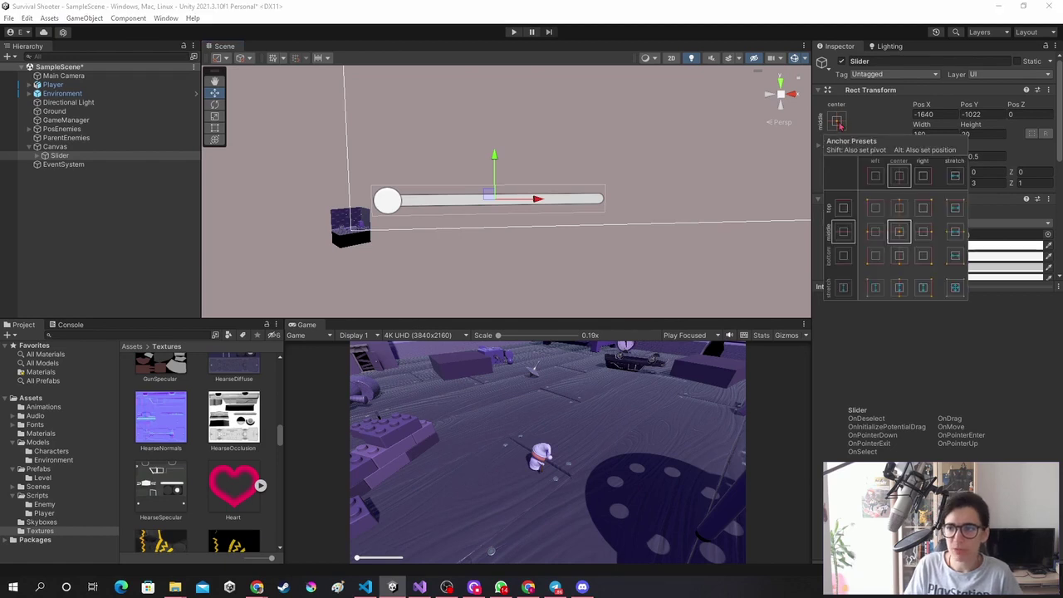
{"action": "left_click", "coordinate": [874, 257]}
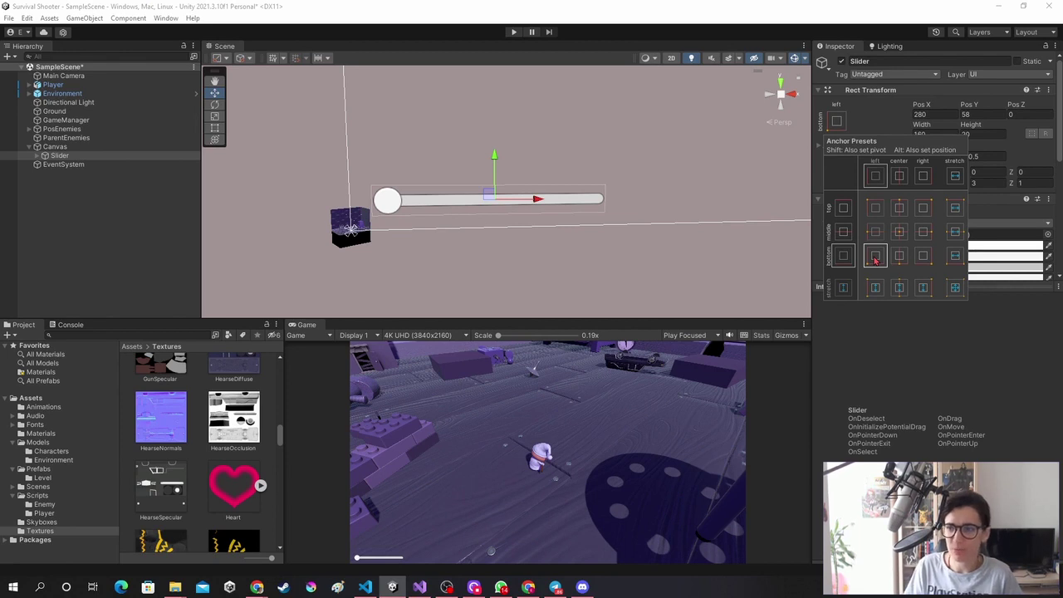
{"action": "left_click", "coordinate": [626, 246]}
{"action": "left_click", "coordinate": [59, 156]}
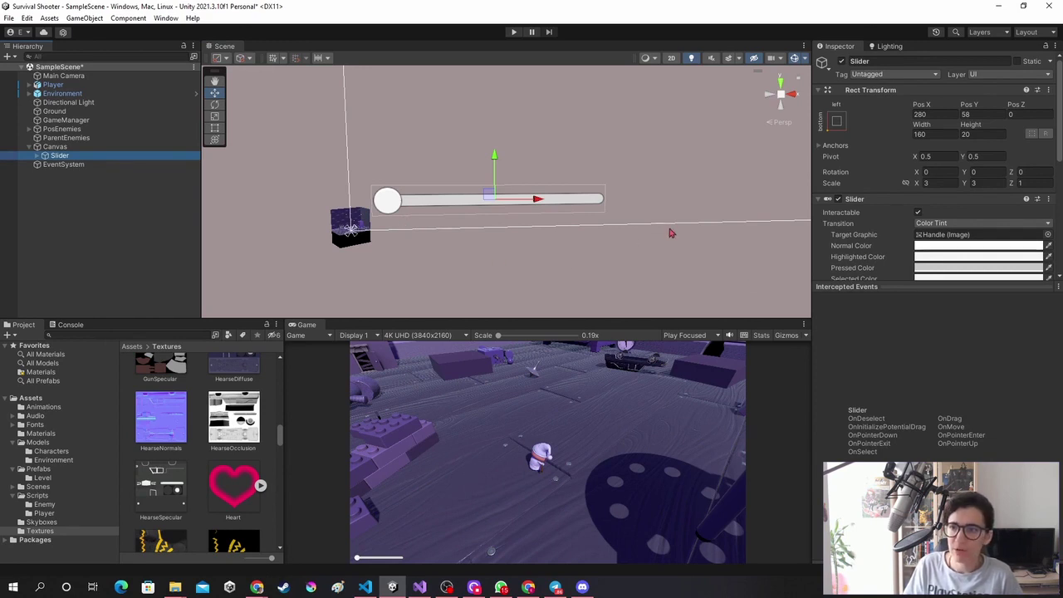
{"action": "left_click_drag", "start_coordinate": [947, 286], "coordinate": [940, 473]}
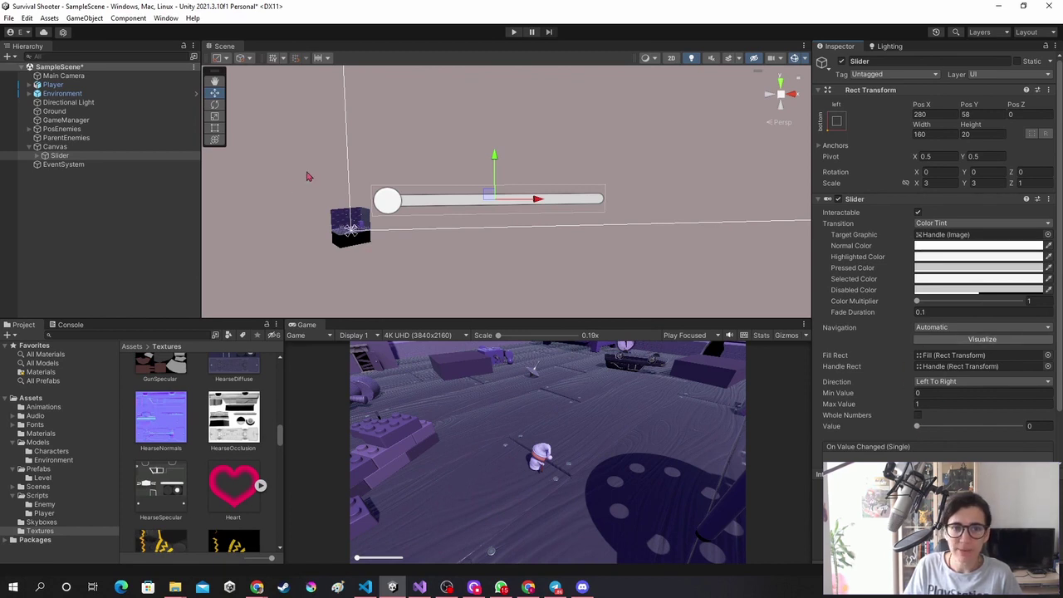
Give the Slider a Max Value of 52 and drag its current Value to 6.3
{"action": "left_click", "coordinate": [41, 155]}
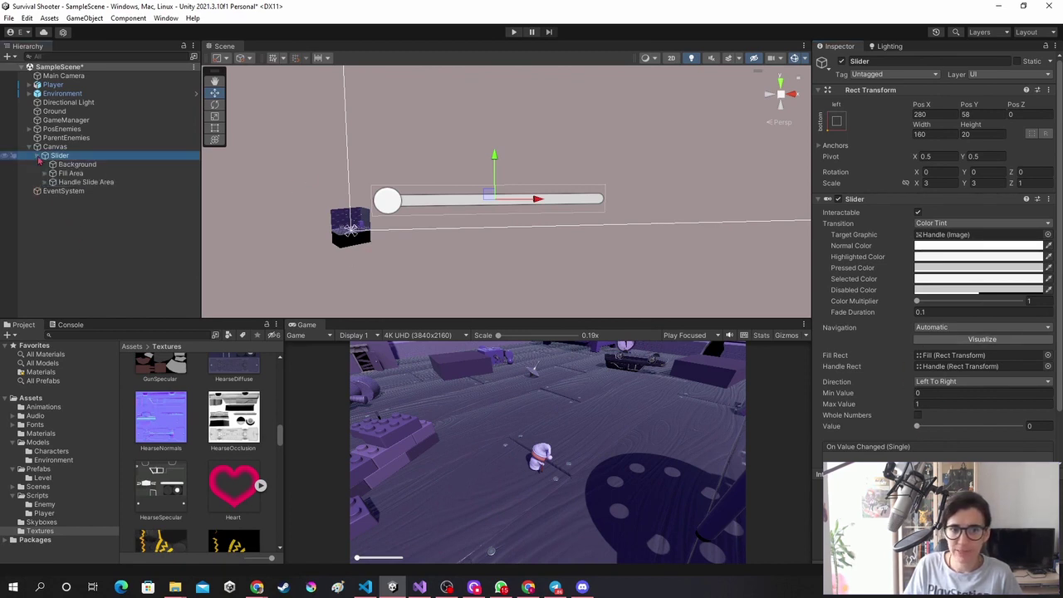
{"action": "left_click", "coordinate": [77, 164]}
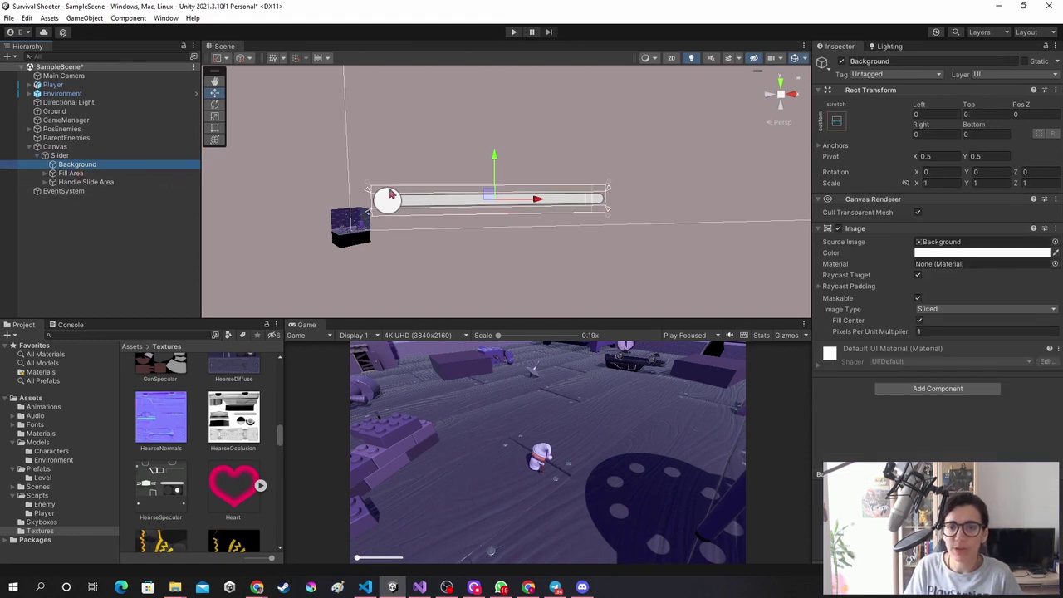
{"action": "left_click", "coordinate": [60, 156]}
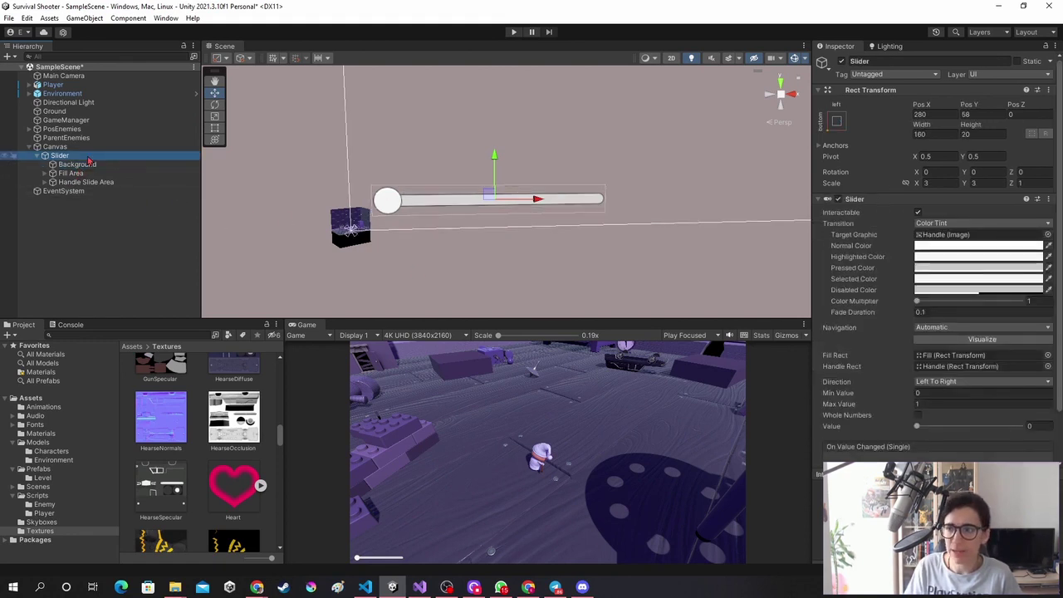
{"action": "scroll", "coordinate": [891, 266], "scroll_direction": "down", "scroll_amount": 3}
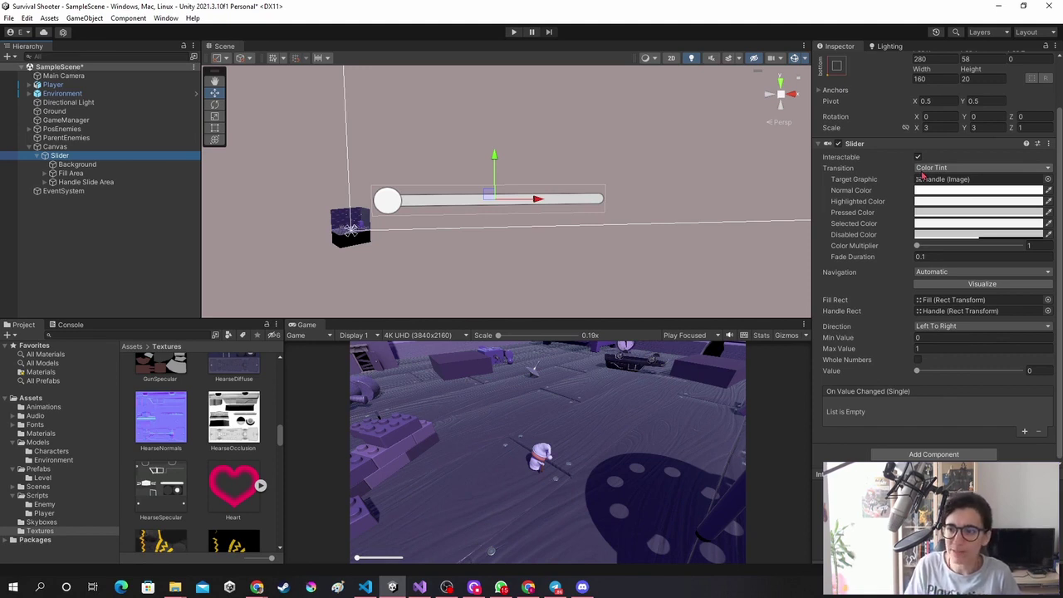
{"action": "mouse_move", "coordinate": [918, 371]}
{"action": "left_mouse_down"}
{"action": "mouse_move", "coordinate": [937, 388]}
{"action": "mouse_move", "coordinate": [1039, 391]}
{"action": "mouse_move", "coordinate": [899, 399]}
{"action": "left_mouse_up"}
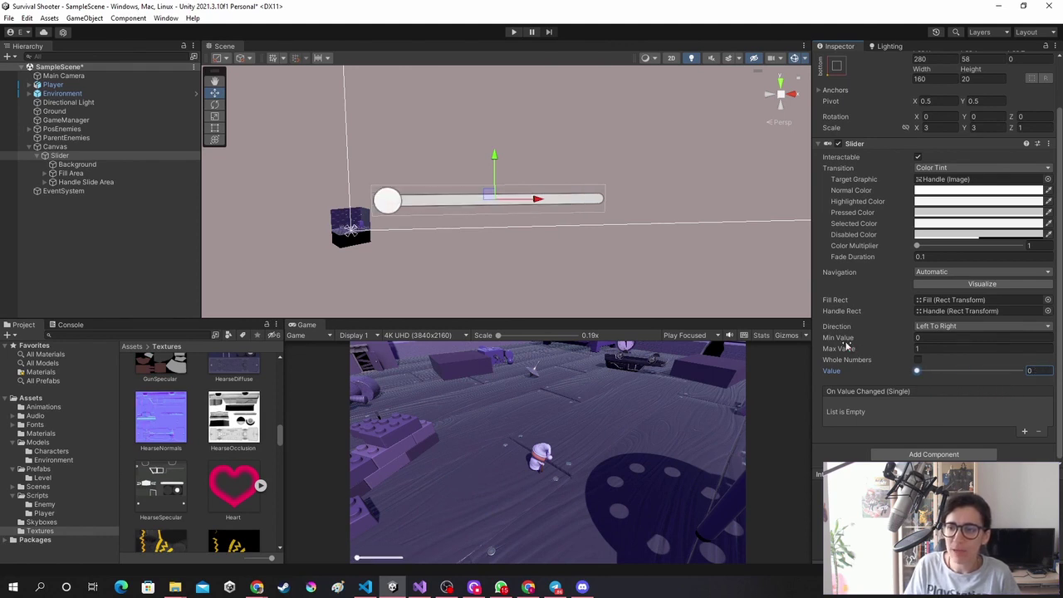
{"action": "left_click", "coordinate": [934, 349]}
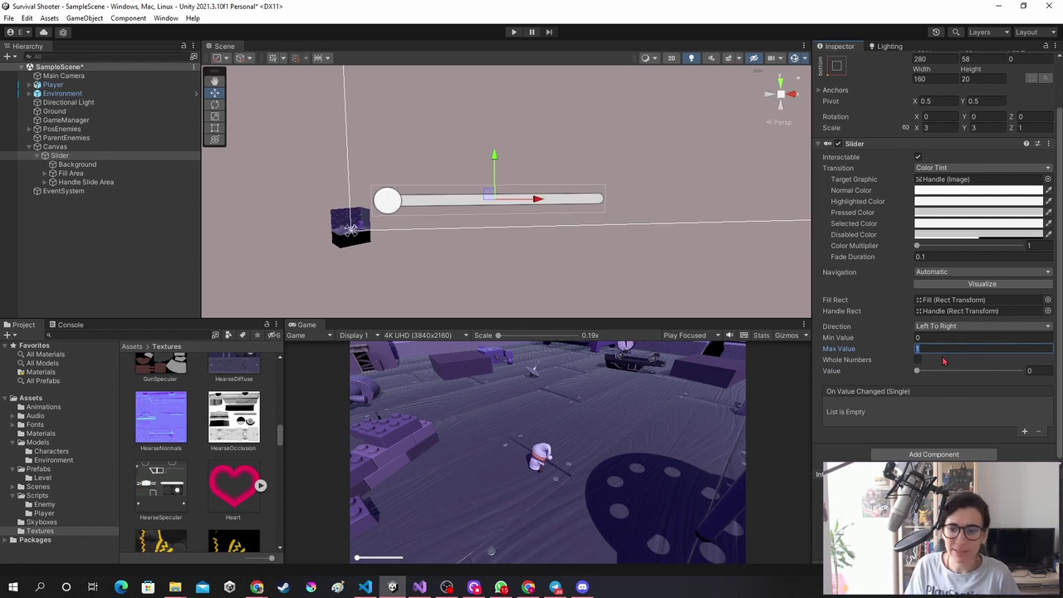
{"action": "type", "text": "52"}
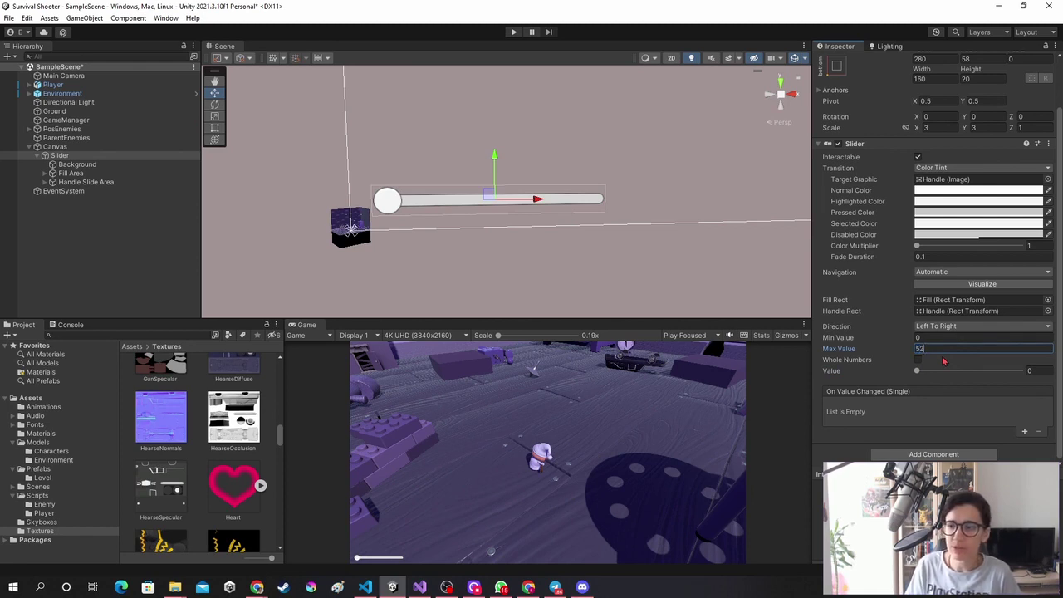
{"action": "mouse_move", "coordinate": [975, 372]}
{"action": "left_mouse_down"}
{"action": "mouse_move", "coordinate": [965, 383]}
{"action": "mouse_move", "coordinate": [938, 372]}
{"action": "mouse_move", "coordinate": [903, 378]}
{"action": "mouse_move", "coordinate": [1020, 370]}
{"action": "mouse_move", "coordinate": [917, 378]}
{"action": "mouse_move", "coordinate": [1020, 370]}
{"action": "mouse_move", "coordinate": [931, 377]}
{"action": "left_mouse_up"}
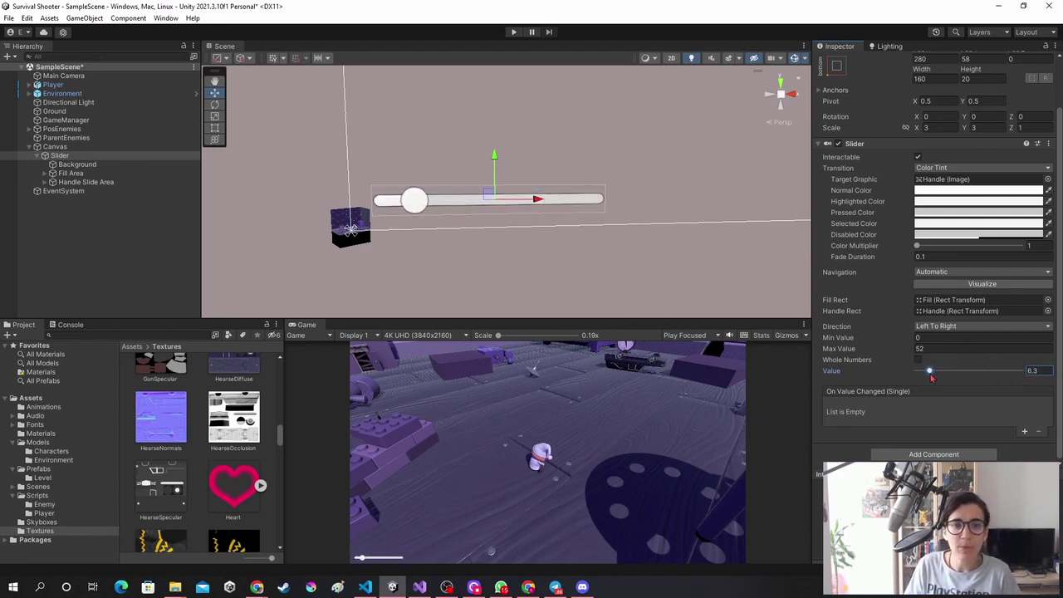
{"action": "left_click", "coordinate": [43, 213]}
{"action": "left_click", "coordinate": [60, 156]}
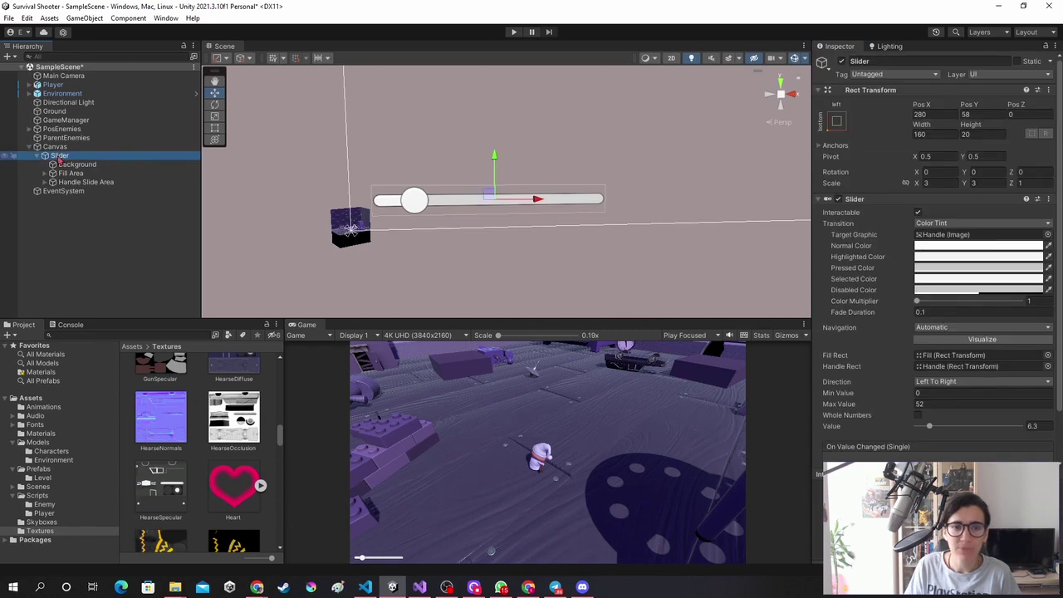
Add a new UI Image as a child of the Canvas and frame it
{"action": "left_click", "coordinate": [55, 147]}
{"action": "right_click", "coordinate": [63, 149]}
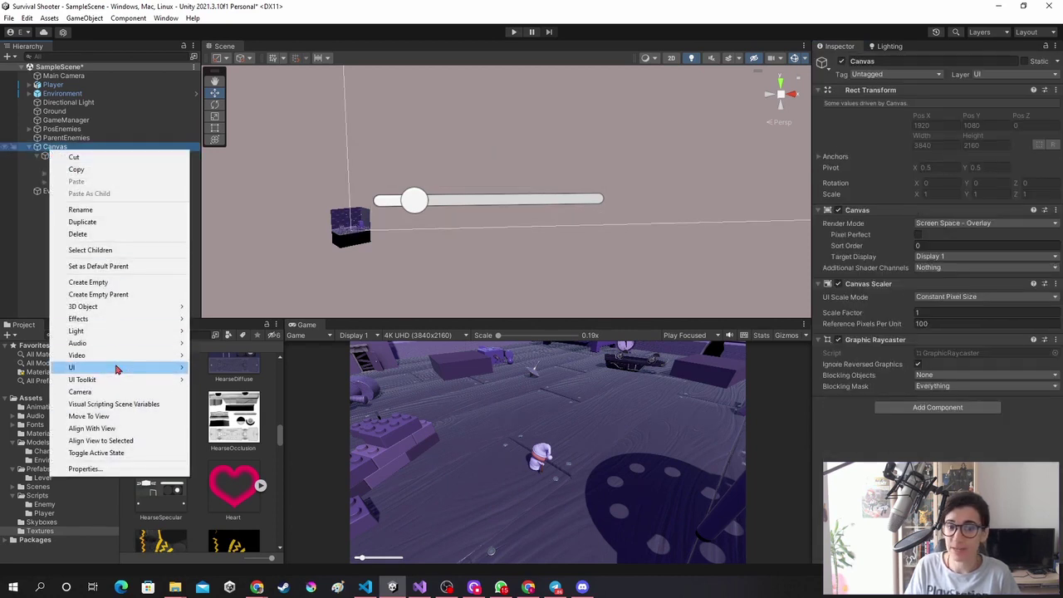
{"action": "mouse_move", "coordinate": [116, 369]}
{"action": "left_click", "coordinate": [214, 368]}
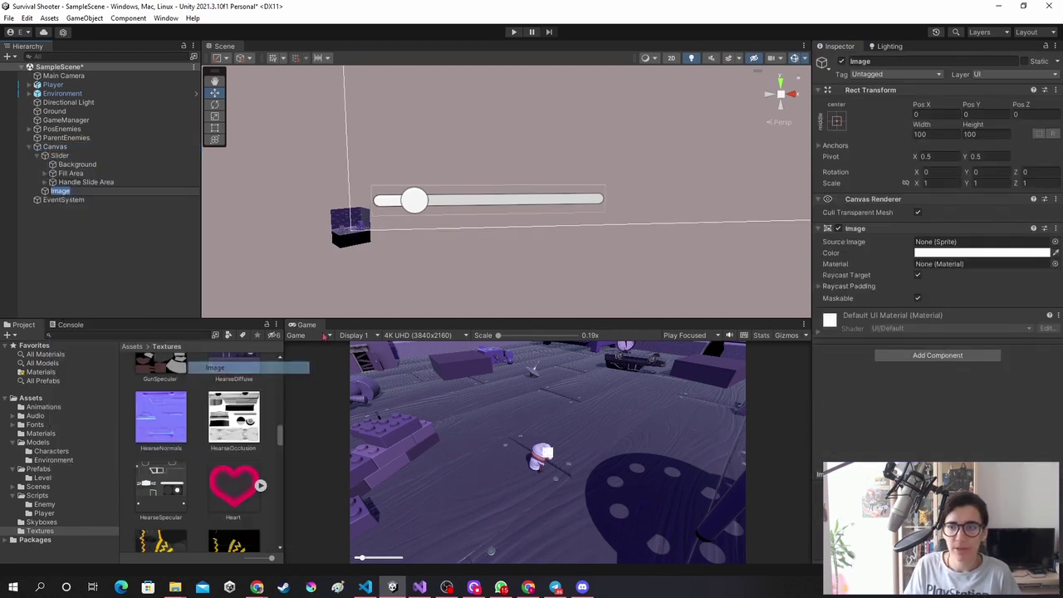
{"action": "scroll", "coordinate": [546, 256], "scroll_direction": "down", "scroll_amount": 2}
{"action": "left_click", "coordinate": [118, 214]}
{"action": "left_click", "coordinate": [83, 194]}
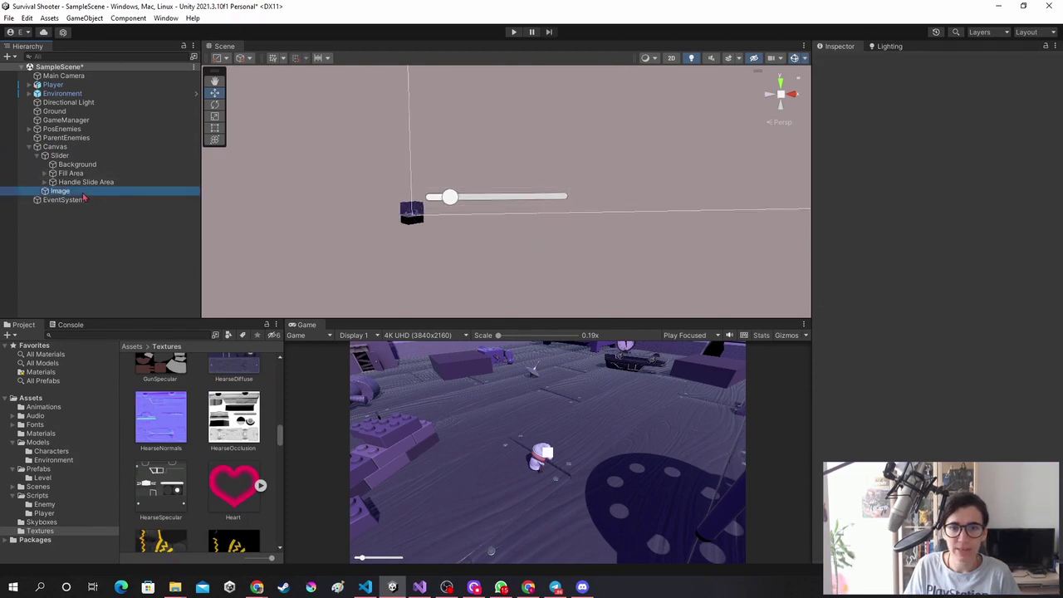
{"action": "double_click", "coordinate": [83, 194]}
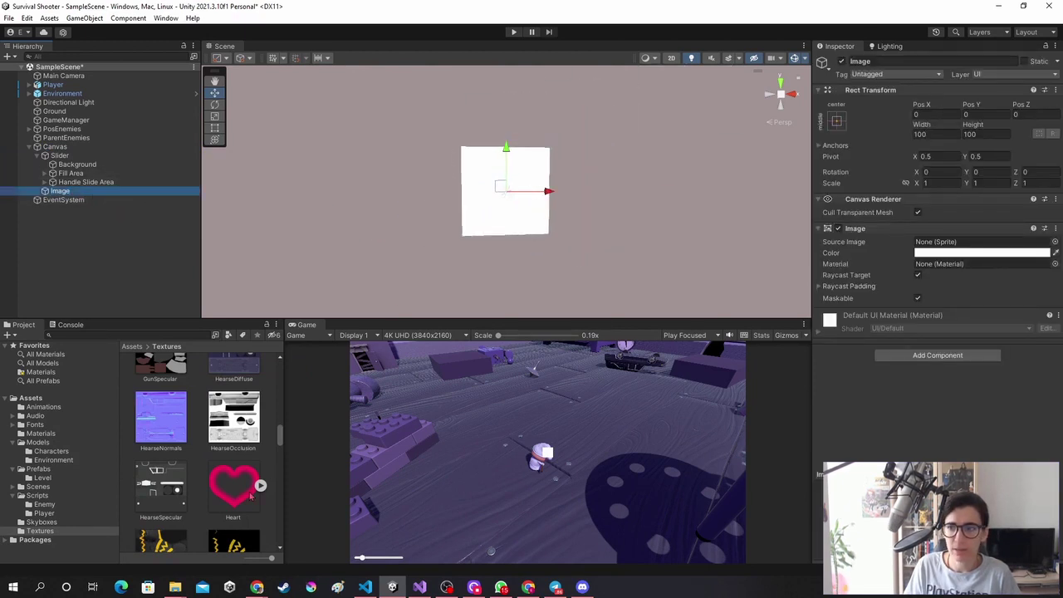
Give the Image the Heart sprite, Filled type, Horizontal fill method and Fill Amount 1
{"action": "left_click_drag", "start_coordinate": [245, 492], "coordinate": [989, 247]}
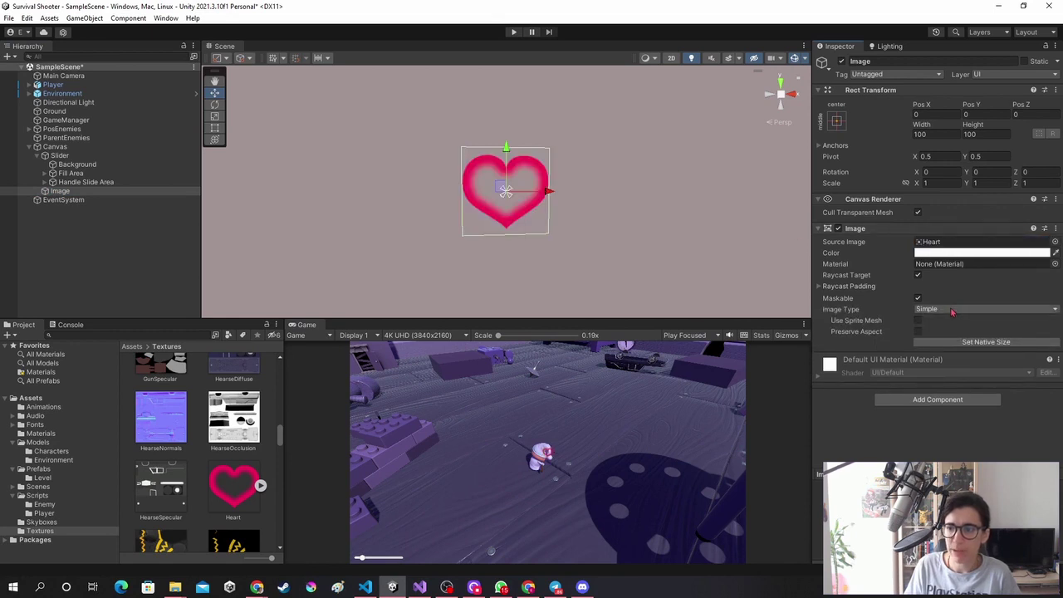
{"action": "left_click", "coordinate": [953, 311]}
{"action": "left_click", "coordinate": [951, 362]}
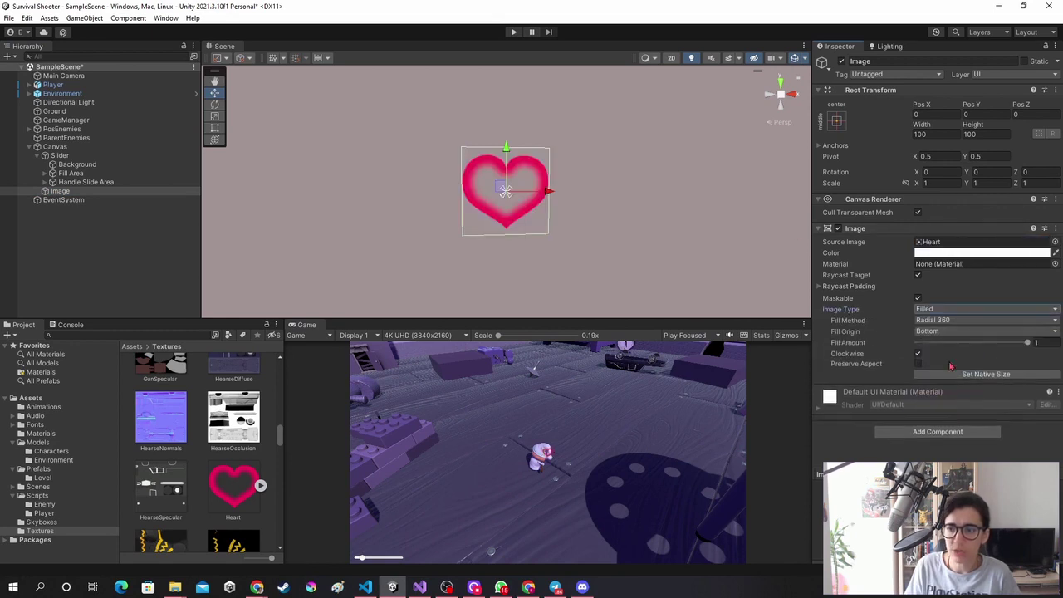
{"action": "mouse_move", "coordinate": [1027, 342]}
{"action": "left_mouse_down"}
{"action": "mouse_move", "coordinate": [918, 344]}
{"action": "mouse_move", "coordinate": [1030, 343]}
{"action": "left_mouse_up"}
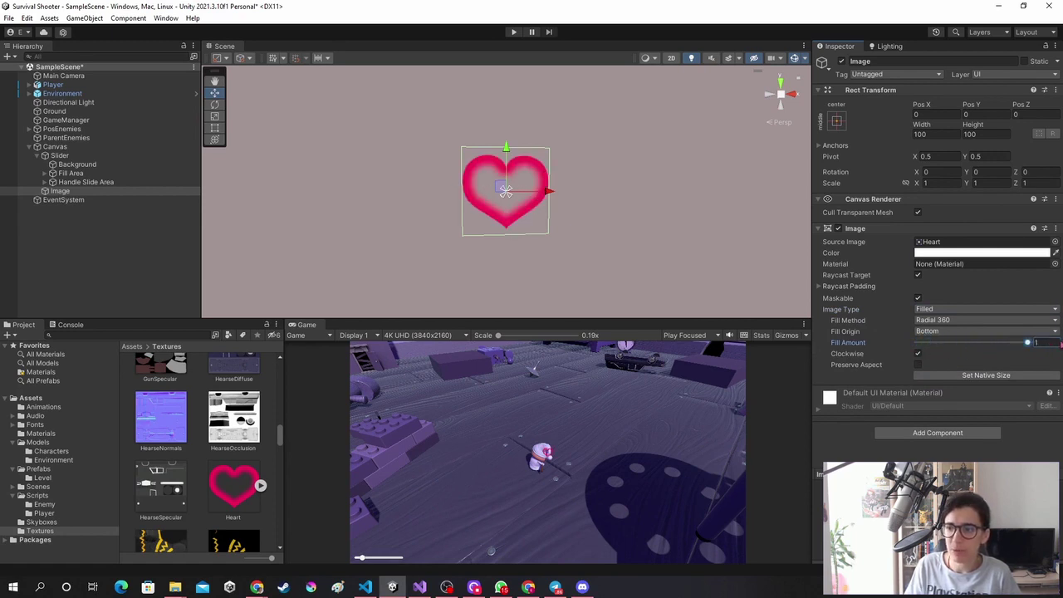
{"action": "left_click", "coordinate": [981, 328]}
{"action": "left_click", "coordinate": [968, 332]}
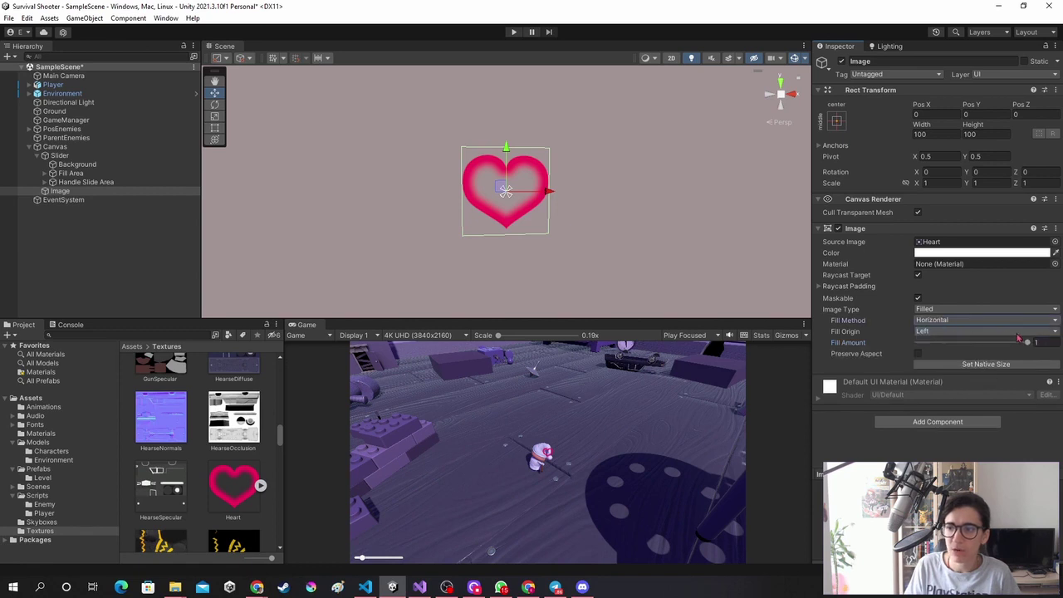
{"action": "mouse_move", "coordinate": [1027, 342]}
{"action": "left_mouse_down"}
{"action": "mouse_move", "coordinate": [1001, 349]}
{"action": "mouse_move", "coordinate": [1042, 353]}
{"action": "left_mouse_up"}
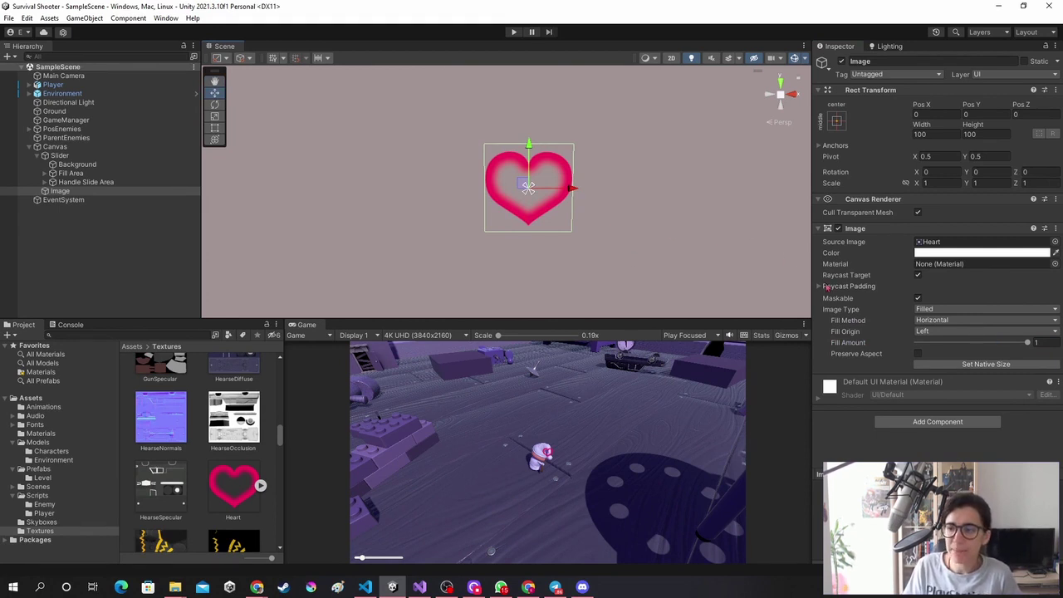
{"action": "left_click_drag", "start_coordinate": [926, 347], "coordinate": [1030, 343]}
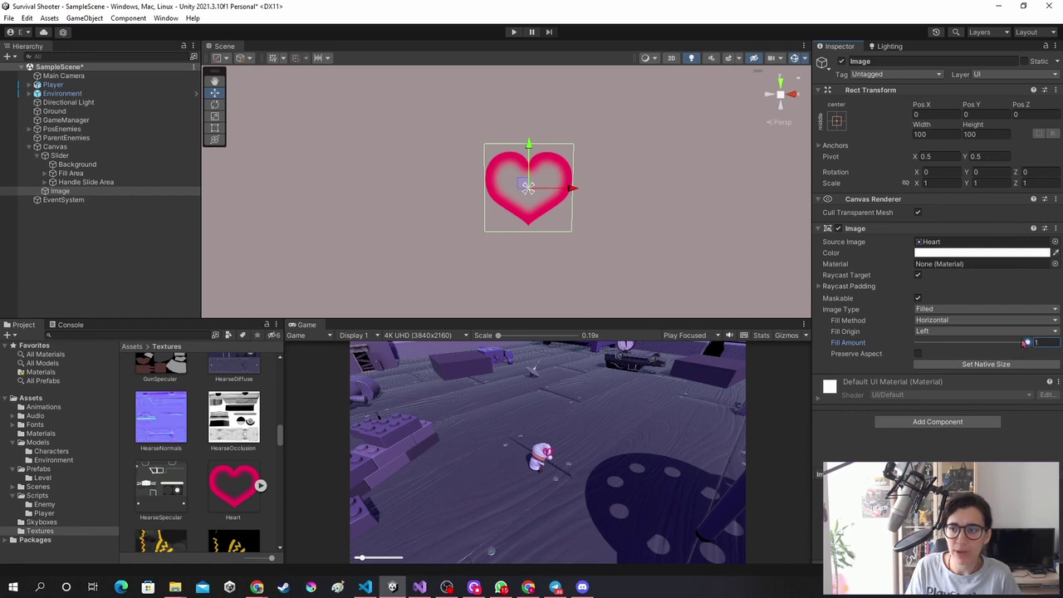
{"action": "left_click_drag", "start_coordinate": [1026, 342], "coordinate": [1031, 342]}
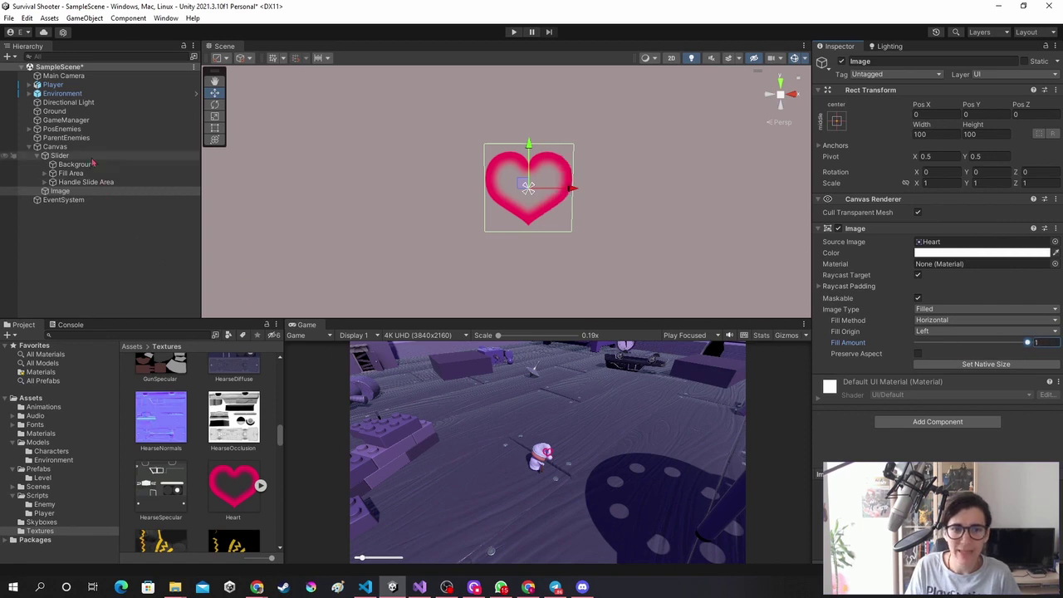
Set the health Slider's Value to 30
{"action": "left_click", "coordinate": [59, 155]}
{"action": "left_click_drag", "start_coordinate": [1014, 427], "coordinate": [966, 430]}
{"action": "left_click", "coordinate": [997, 429]}
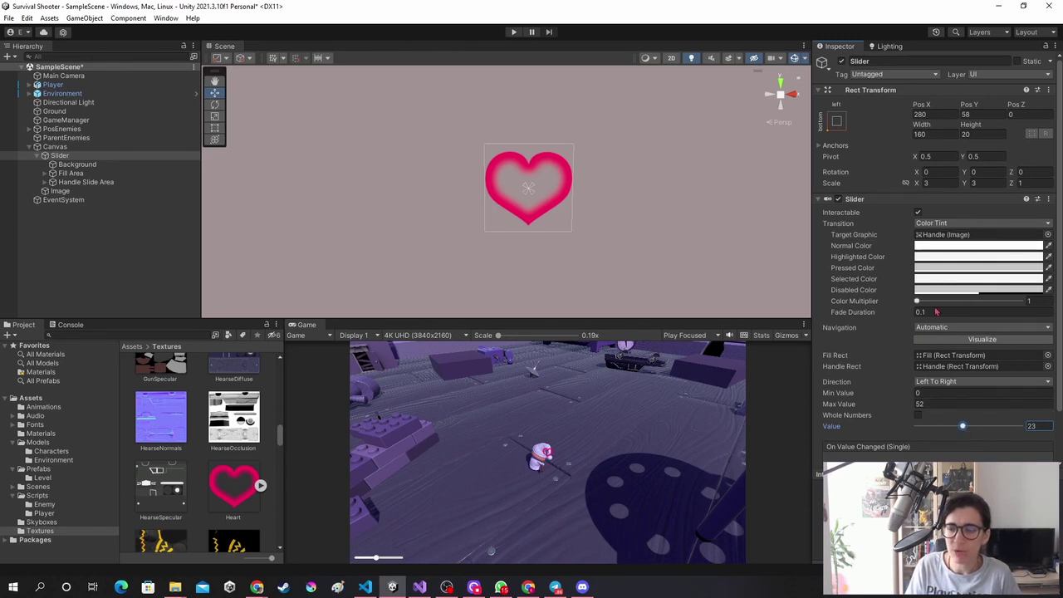
{"action": "type", "text": "30"}
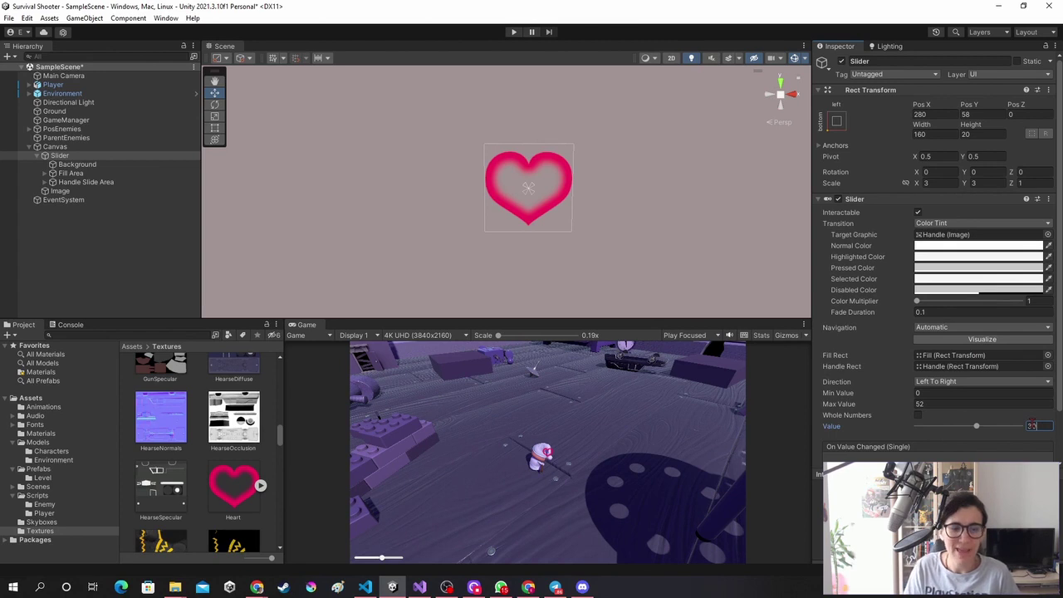
Test the heart Image's fill amount, then deactivate the Image object
{"action": "left_click", "coordinate": [89, 192]}
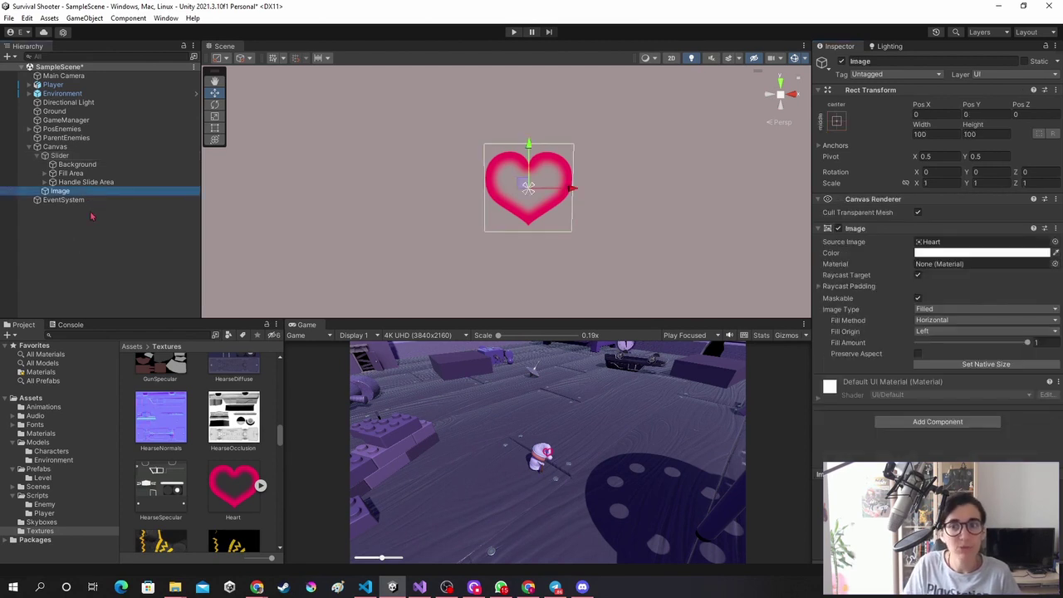
{"action": "mouse_move", "coordinate": [932, 342]}
{"action": "left_mouse_down"}
{"action": "mouse_move", "coordinate": [1059, 342]}
{"action": "mouse_move", "coordinate": [897, 353]}
{"action": "mouse_move", "coordinate": [1030, 342]}
{"action": "left_mouse_up"}
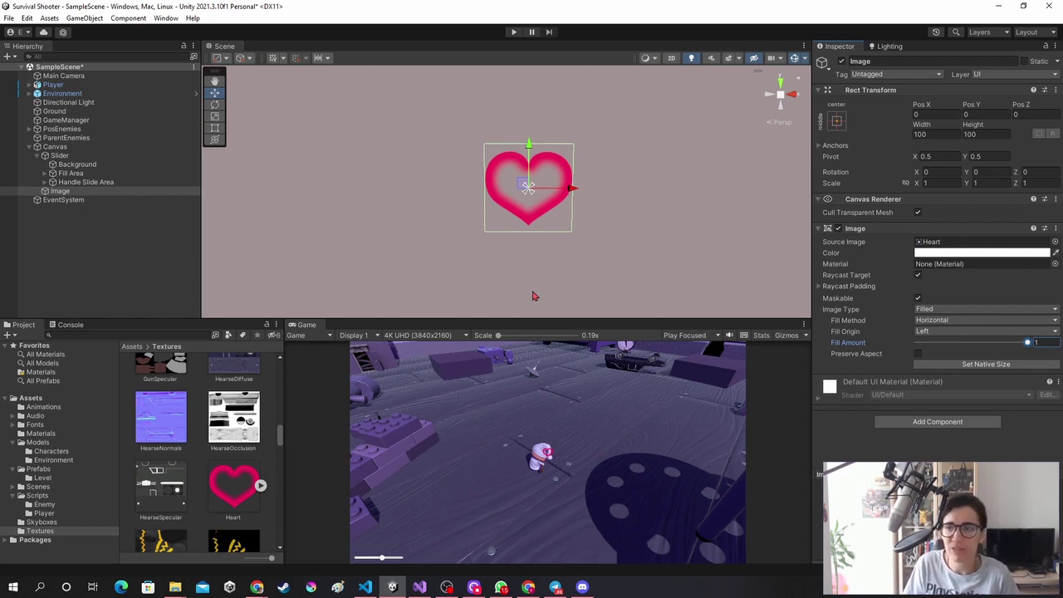
{"action": "left_click", "coordinate": [841, 62]}
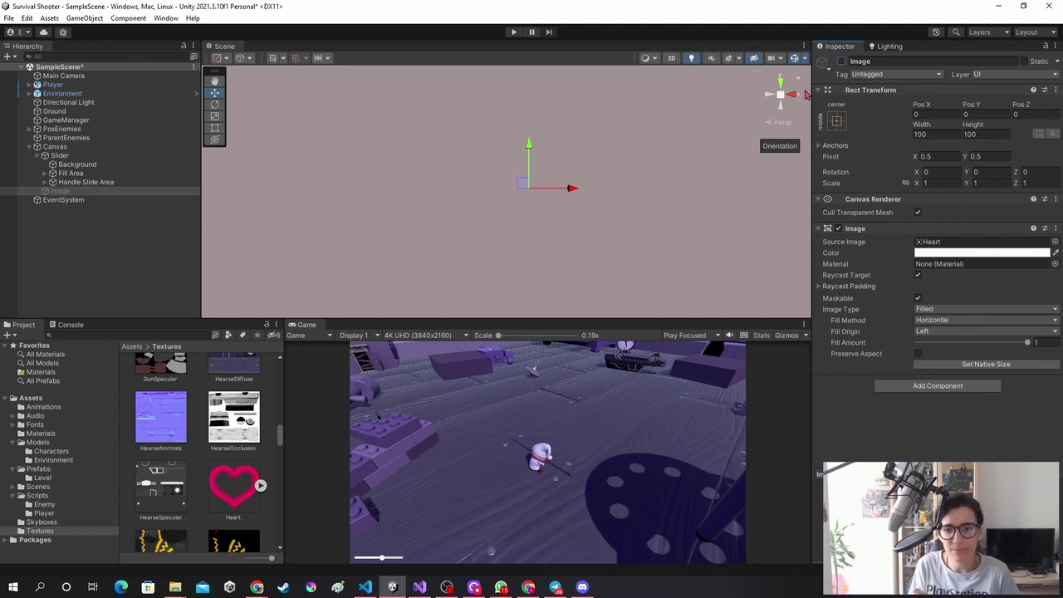
Frame the Slider and make its Background image colour pure white
{"action": "double_click", "coordinate": [59, 155]}
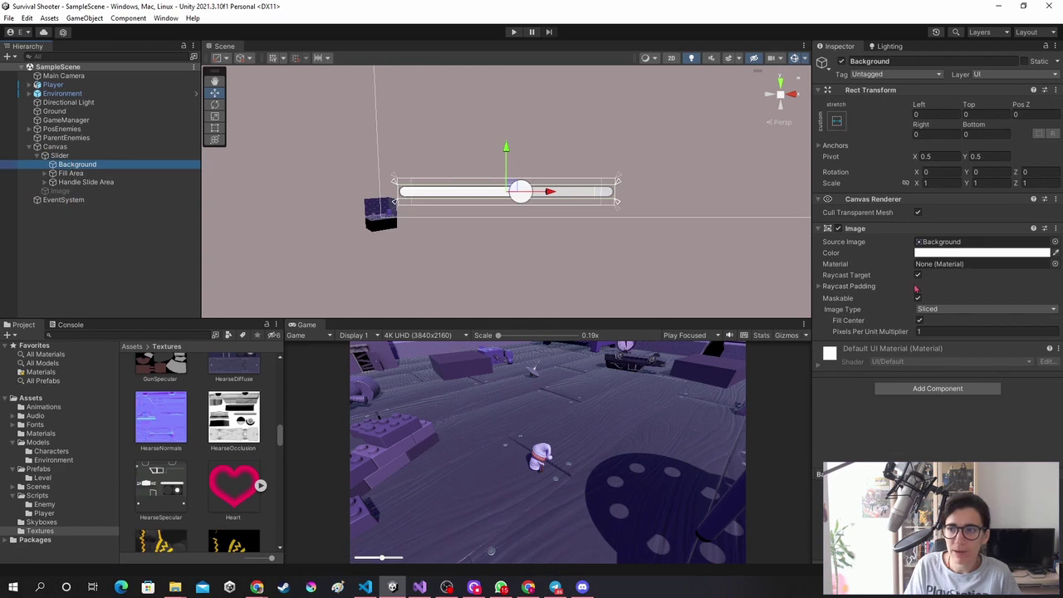
{"action": "left_click", "coordinate": [984, 251]}
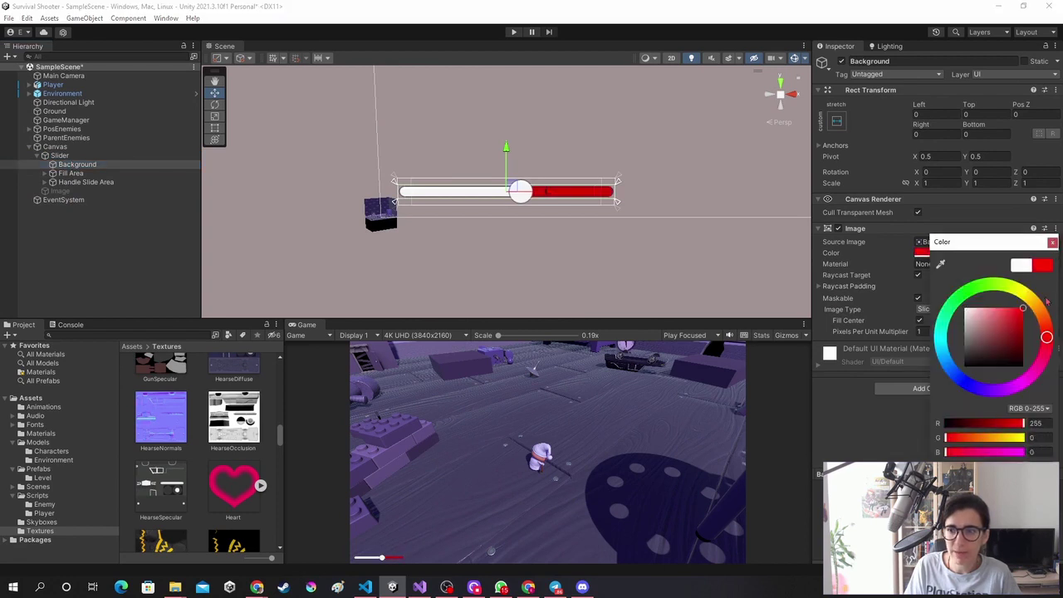
{"action": "left_click_drag", "start_coordinate": [919, 322], "coordinate": [839, 223]}
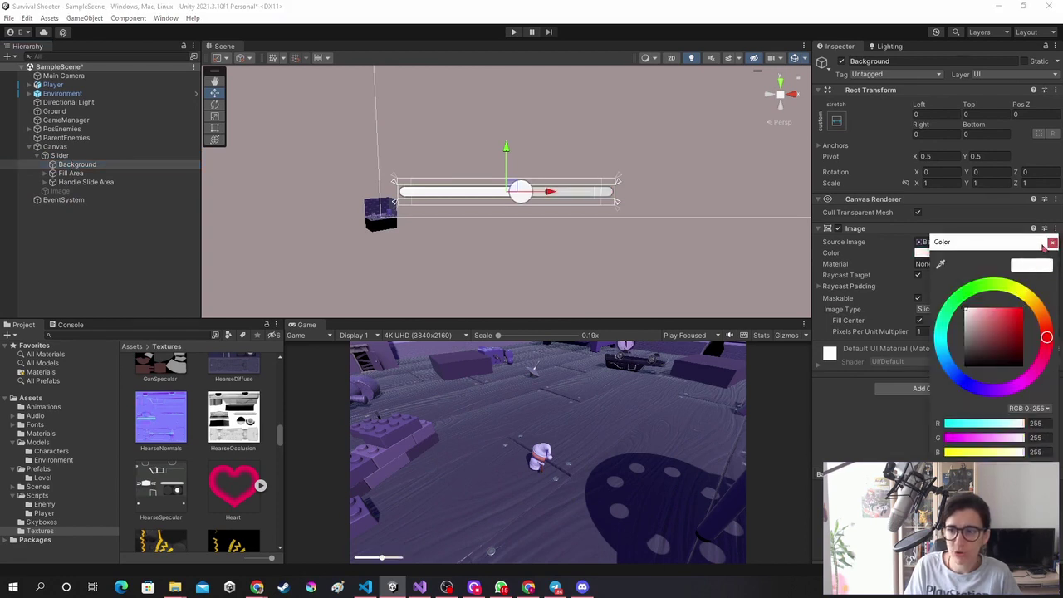
{"action": "left_click", "coordinate": [1051, 244]}
Give the Handle under Handle Slide Area the Heart texture as its Source Image
{"action": "left_click", "coordinate": [86, 183]}
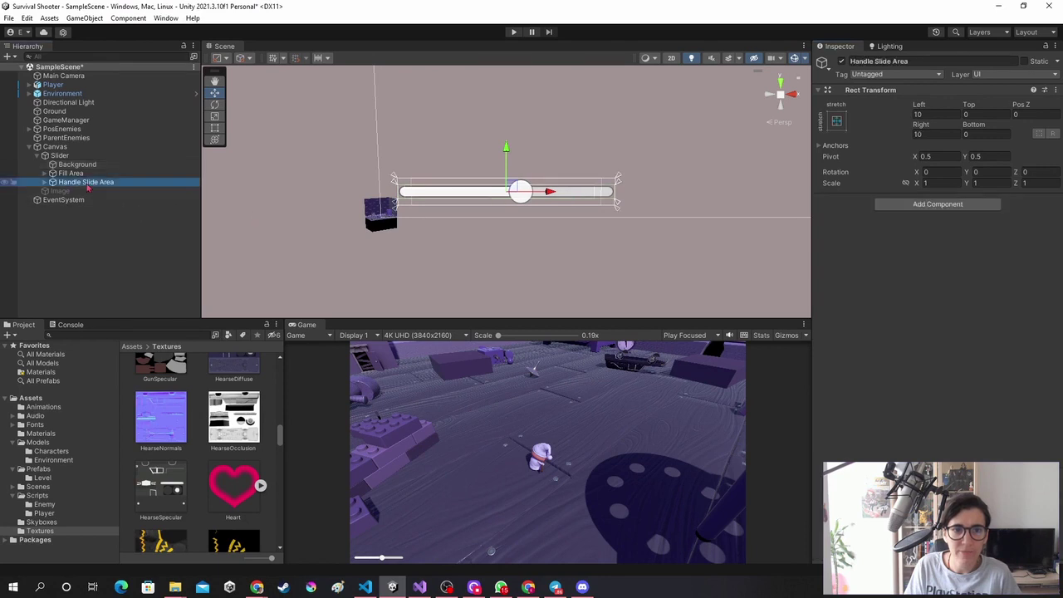
{"action": "left_click", "coordinate": [52, 182]}
{"action": "left_click", "coordinate": [76, 191]}
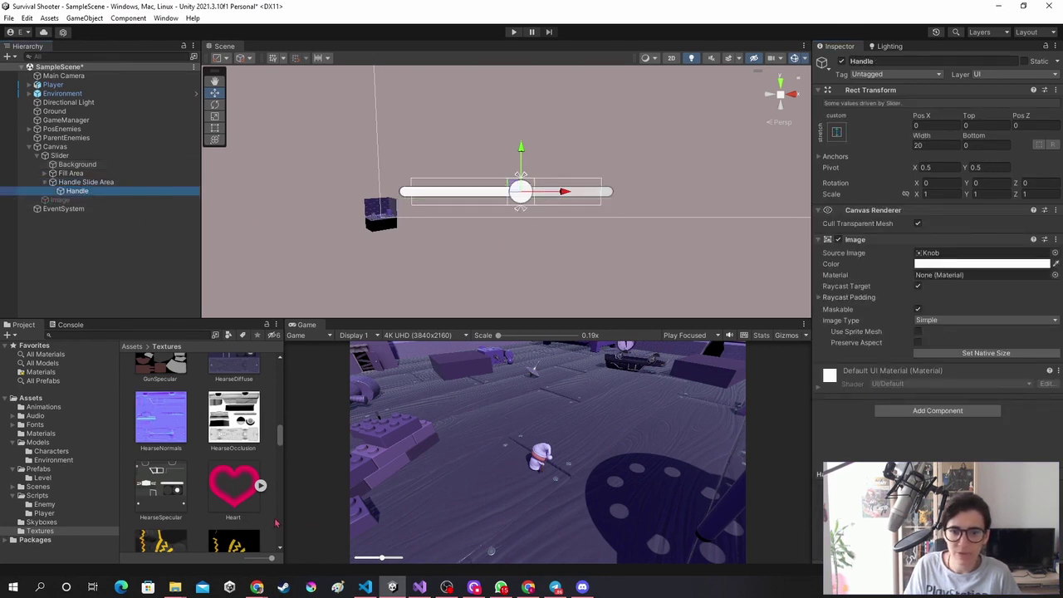
{"action": "left_click_drag", "start_coordinate": [237, 490], "coordinate": [930, 253]}
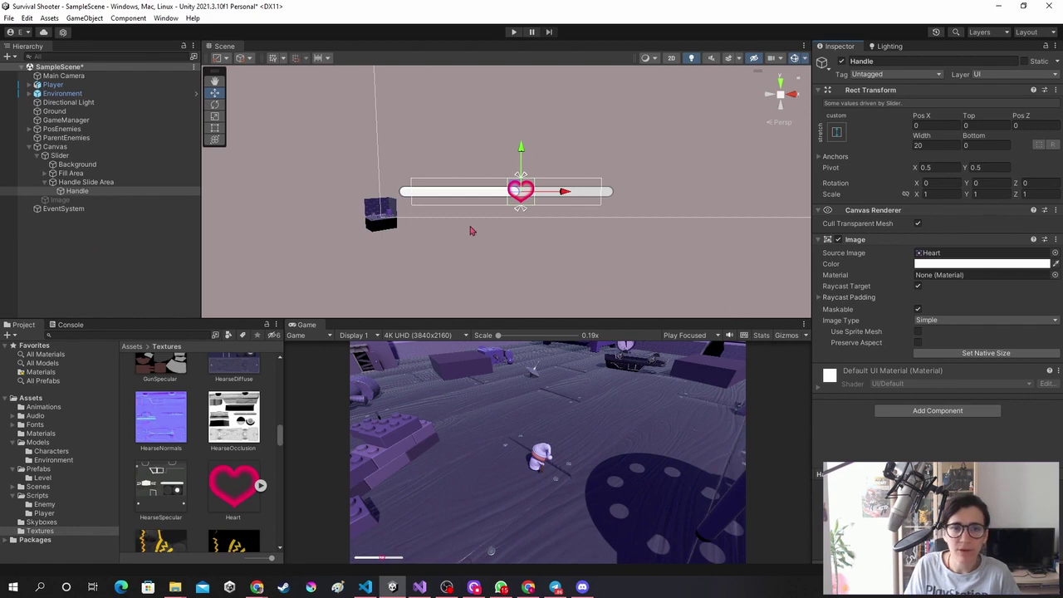
{"action": "left_click", "coordinate": [60, 155]}
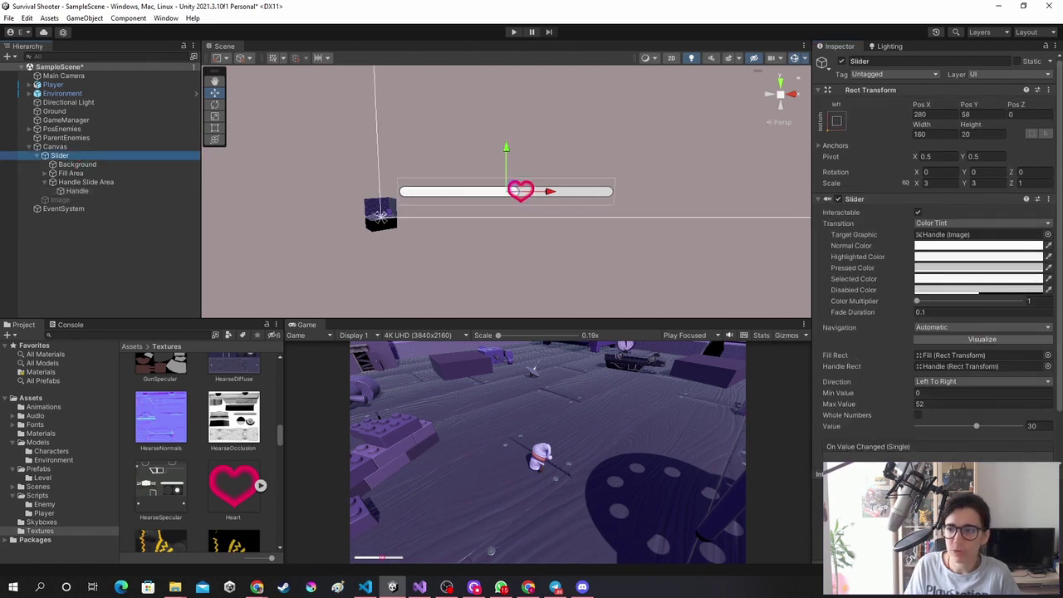
Scale the heart slider to 4 and move it up and right to position 360, 96
{"action": "left_click_drag", "start_coordinate": [977, 426], "coordinate": [974, 426]}
{"action": "left_click", "coordinate": [941, 183]}
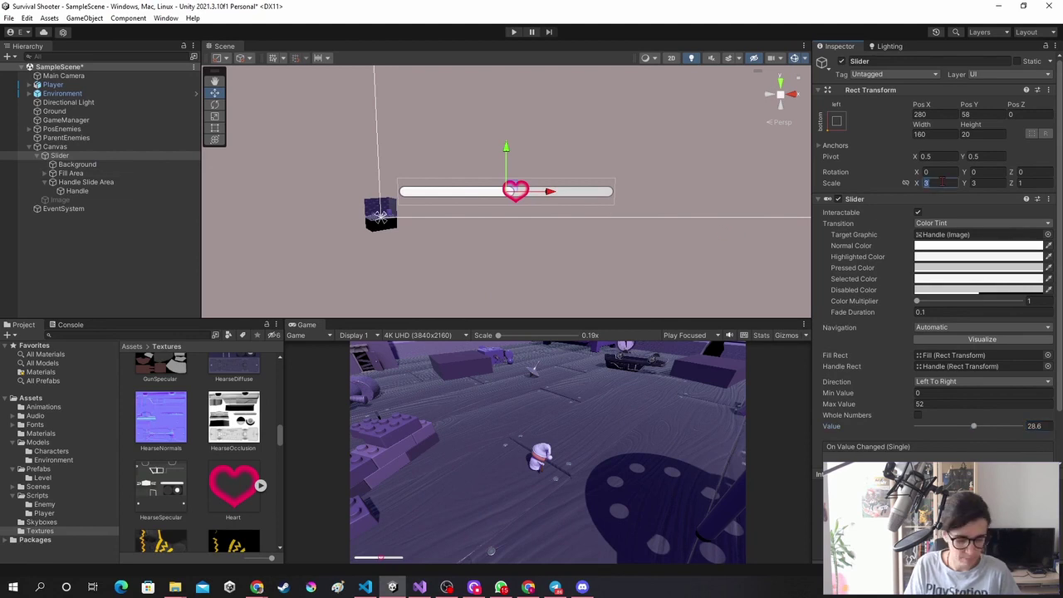
{"action": "type", "text": "4"}
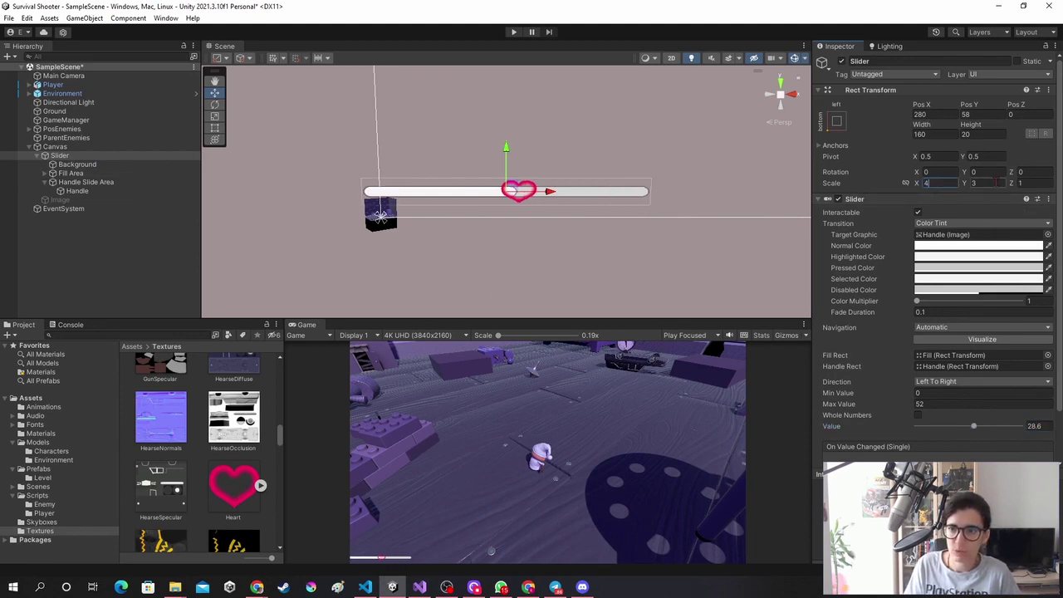
{"action": "key", "text": "Return"}
{"action": "left_click_drag", "start_coordinate": [510, 191], "coordinate": [547, 174]}
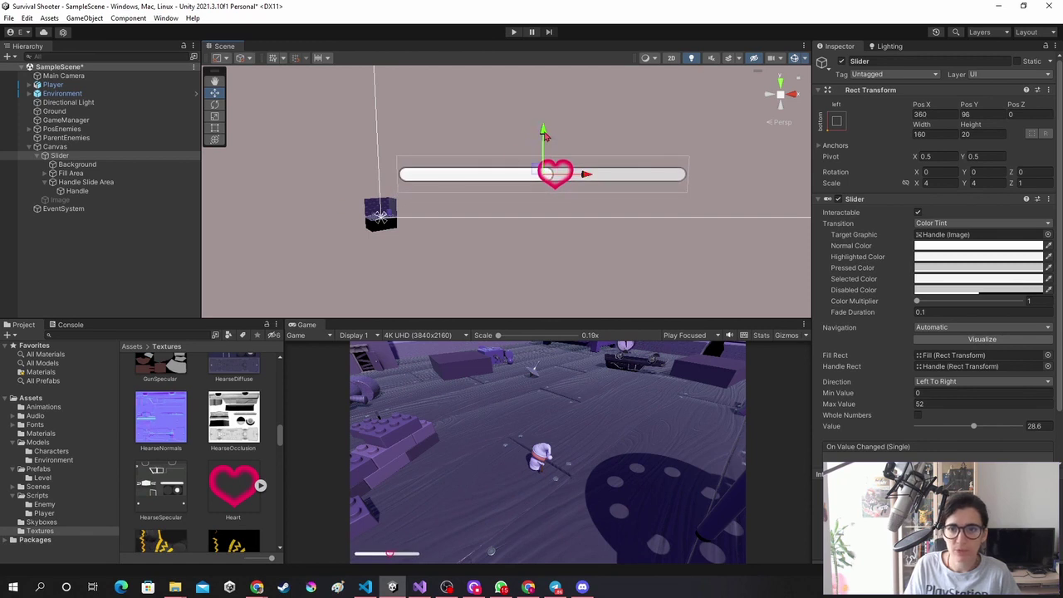
{"action": "left_click", "coordinate": [71, 173]}
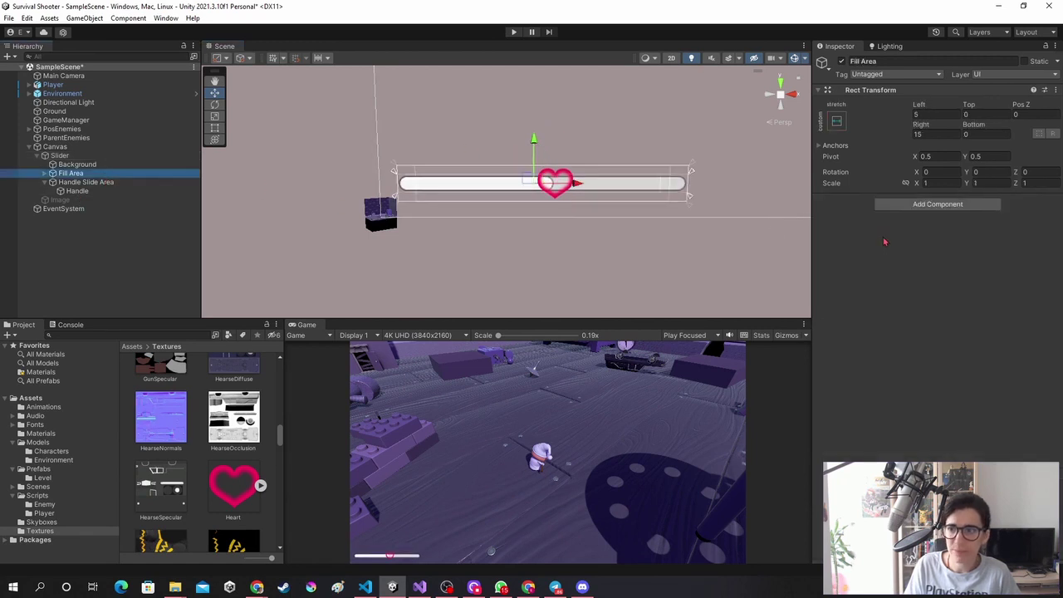
Recolour the slider's Fill image, ending on black
{"action": "left_click", "coordinate": [44, 173]}
{"action": "left_click", "coordinate": [93, 182]}
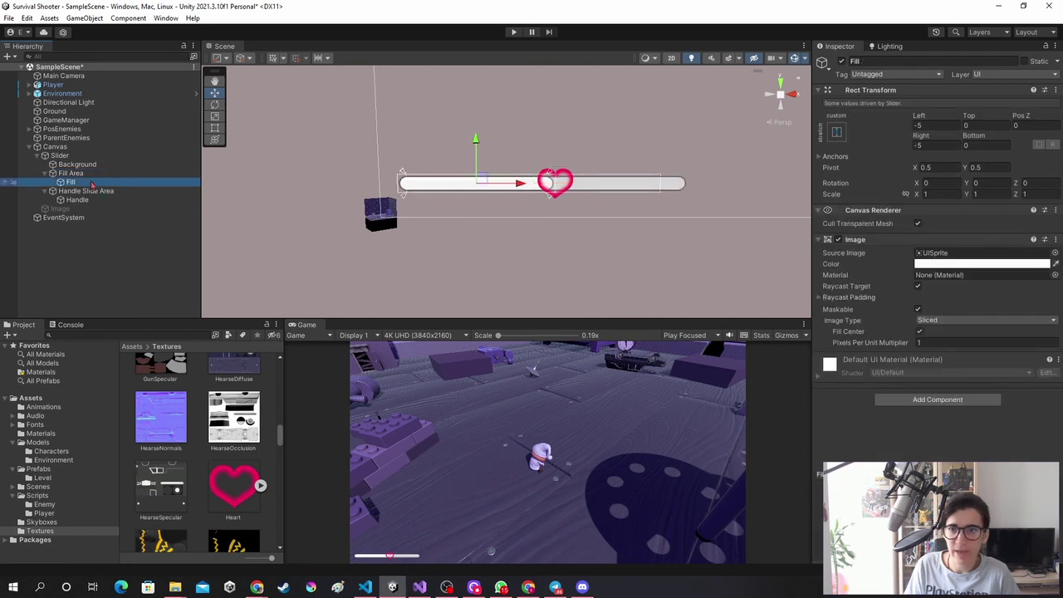
{"action": "left_click", "coordinate": [980, 265]}
{"action": "left_click", "coordinate": [991, 336]}
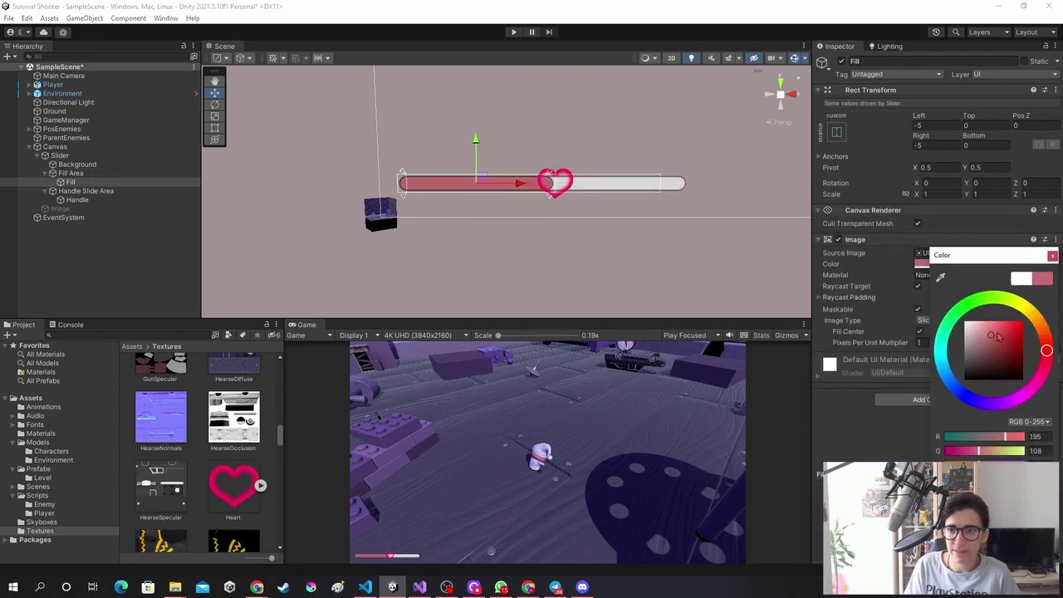
{"action": "mouse_move", "coordinate": [999, 337]}
{"action": "left_mouse_down"}
{"action": "mouse_move", "coordinate": [933, 357]}
{"action": "mouse_move", "coordinate": [951, 395]}
{"action": "mouse_move", "coordinate": [939, 294]}
{"action": "mouse_move", "coordinate": [951, 395]}
{"action": "left_mouse_up"}
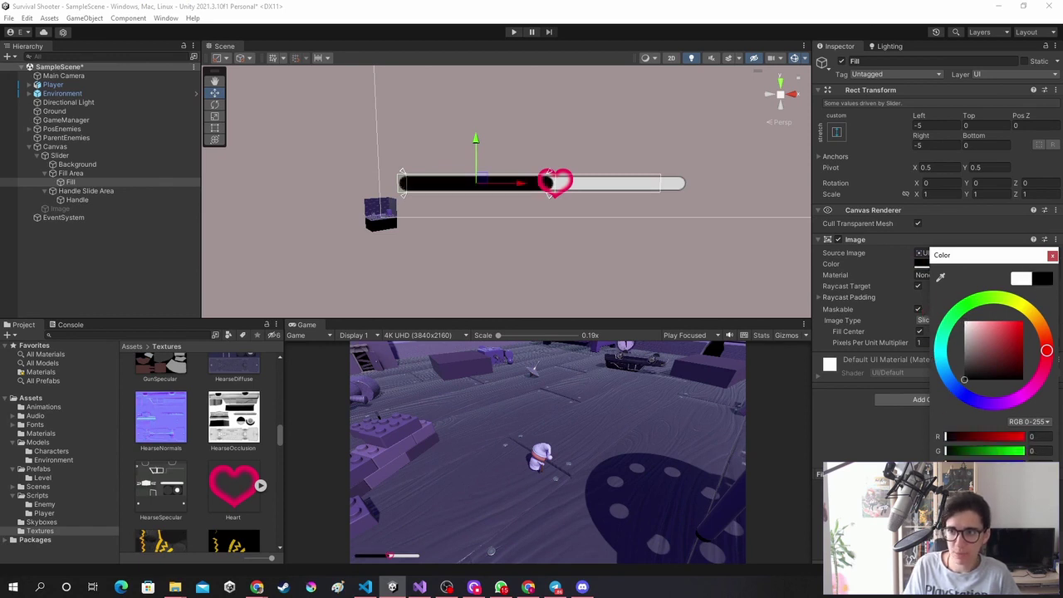
{"action": "left_click", "coordinate": [1052, 256]}
Tint the slider's Background image light violet
{"action": "left_click", "coordinate": [108, 165]}
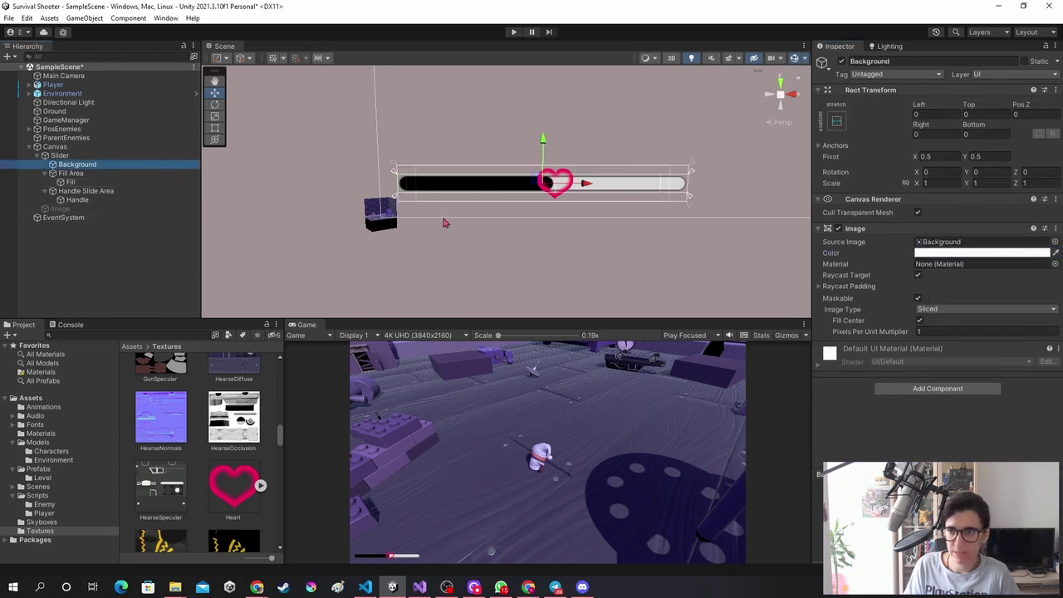
{"action": "left_click", "coordinate": [946, 252]}
{"action": "left_click", "coordinate": [1003, 323]}
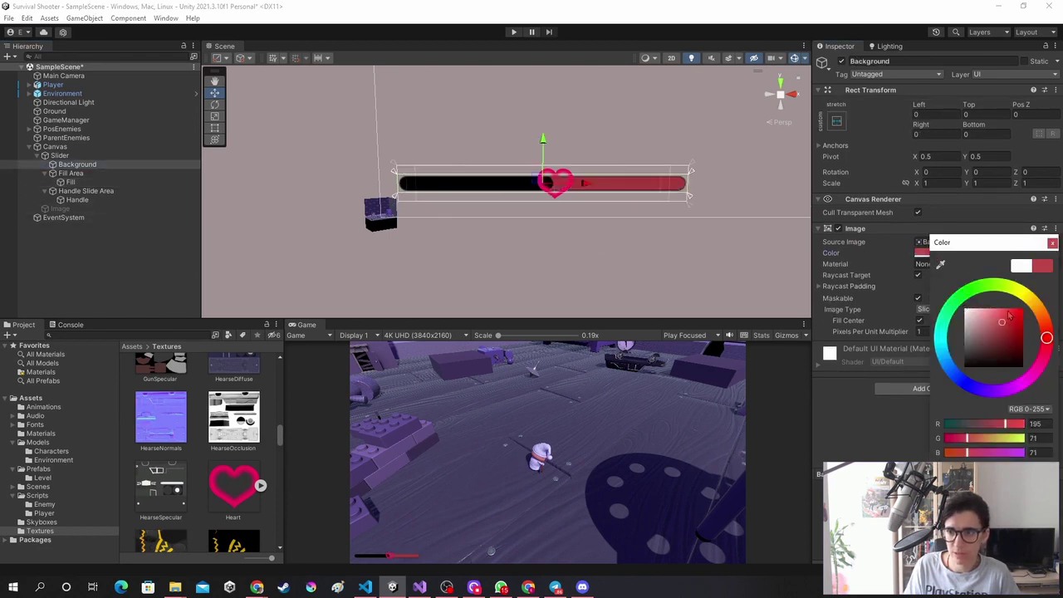
{"action": "left_click_drag", "start_coordinate": [1004, 389], "coordinate": [1016, 386]}
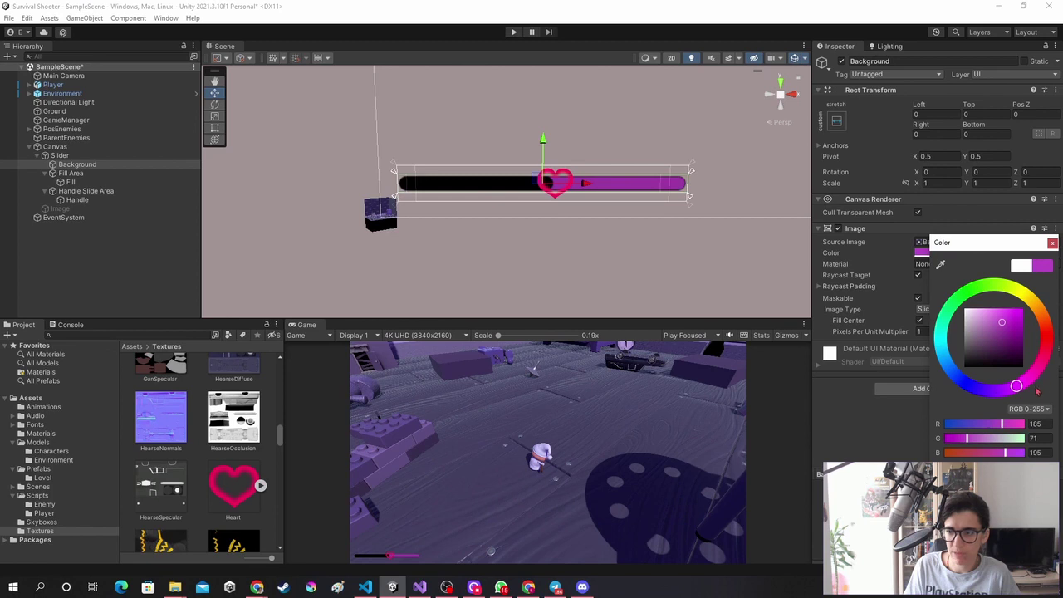
{"action": "left_click_drag", "start_coordinate": [1016, 386], "coordinate": [1003, 388]}
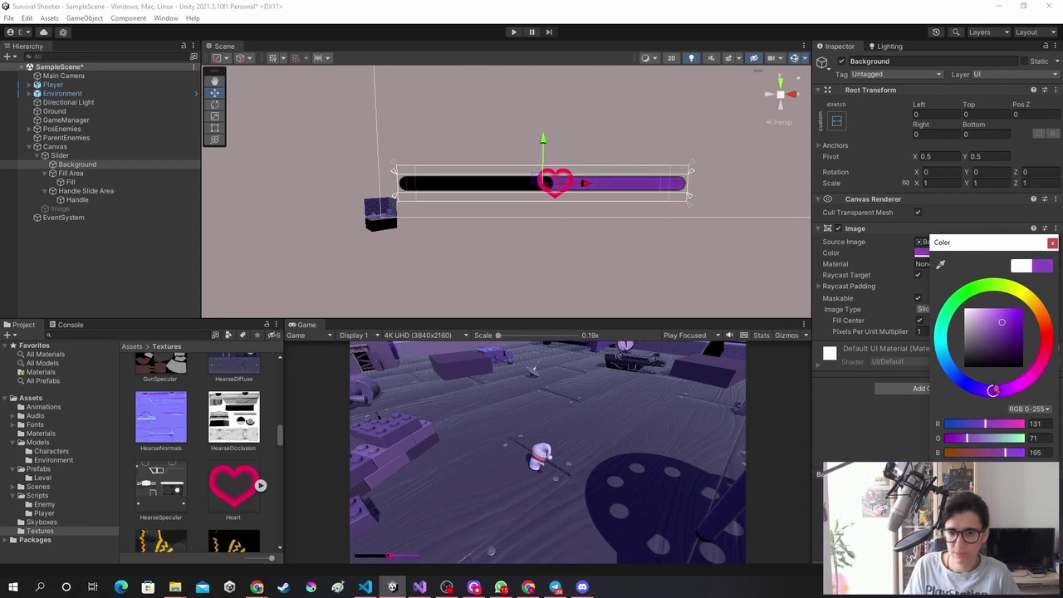
{"action": "left_click", "coordinate": [987, 307]}
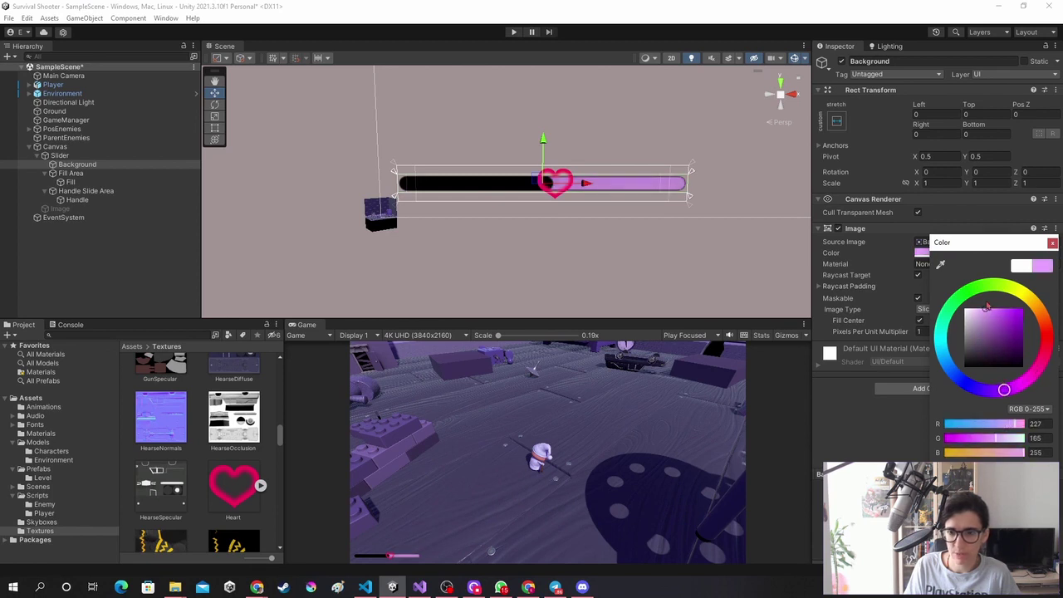
{"action": "left_click", "coordinate": [1053, 244]}
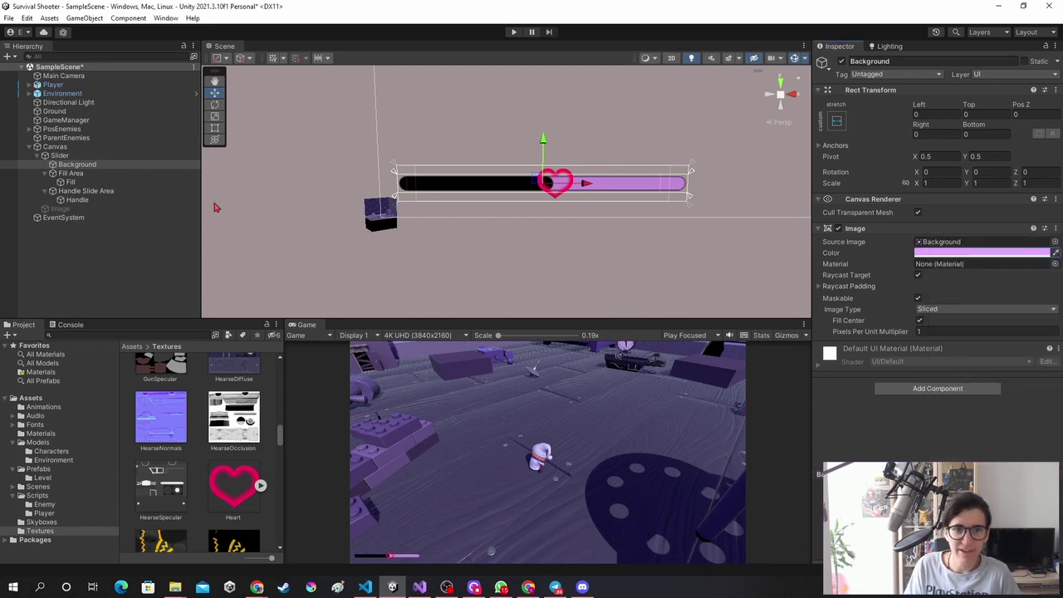
Set the Fill colour back to white and bring up PlayerHealth.cs in Visual Studio
{"action": "left_click", "coordinate": [111, 182]}
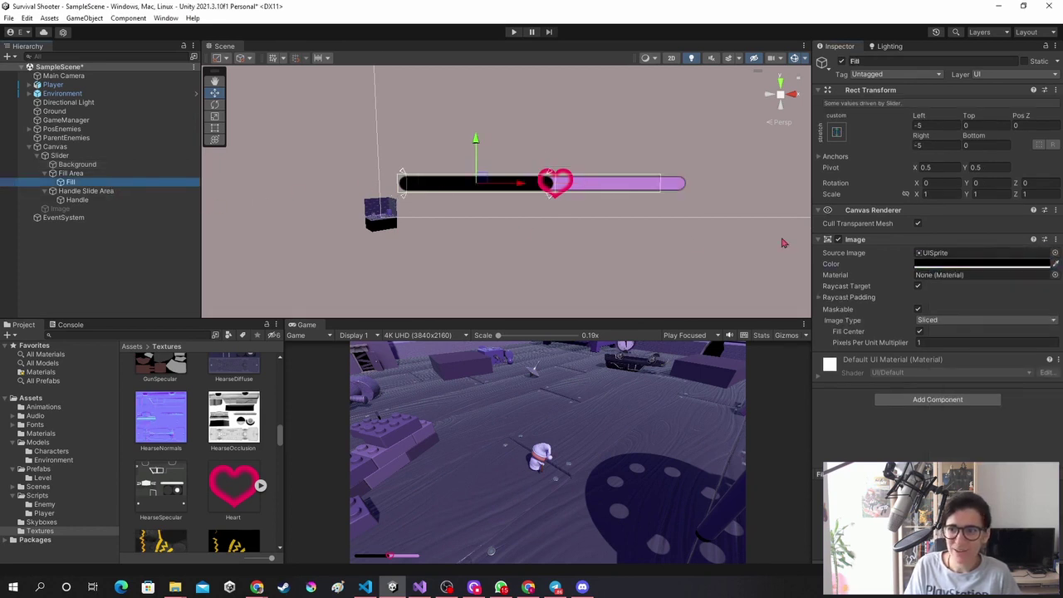
{"action": "left_click", "coordinate": [917, 264]}
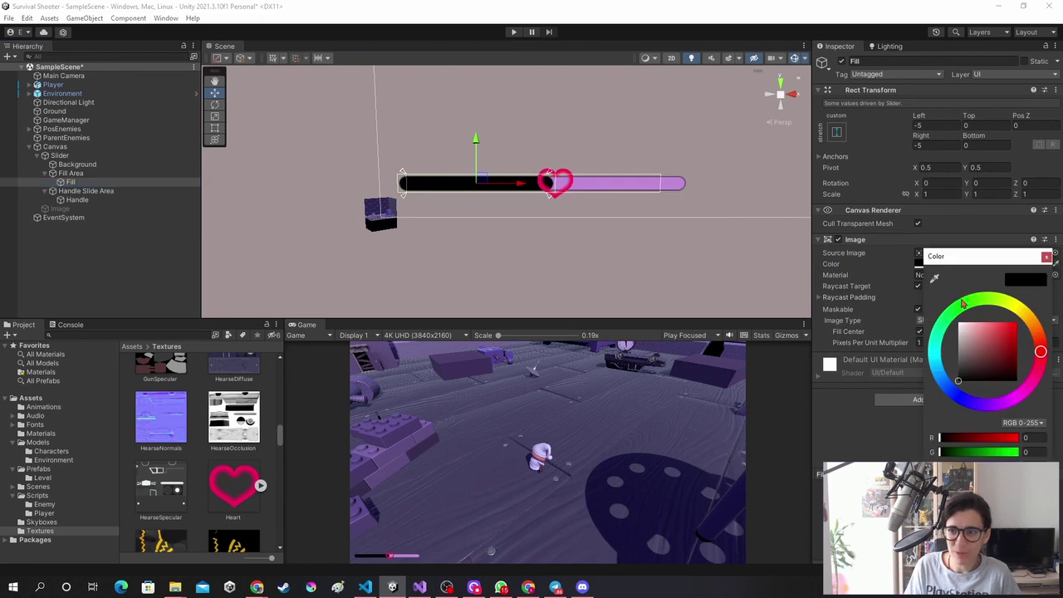
{"action": "left_click", "coordinate": [1045, 256]}
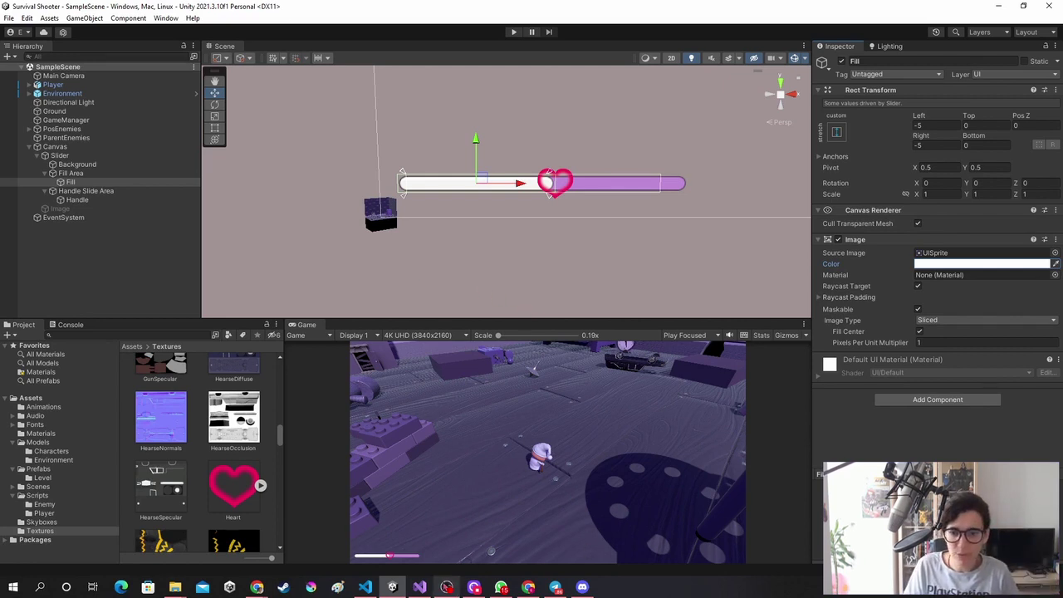
{"action": "left_click", "coordinate": [420, 587]}
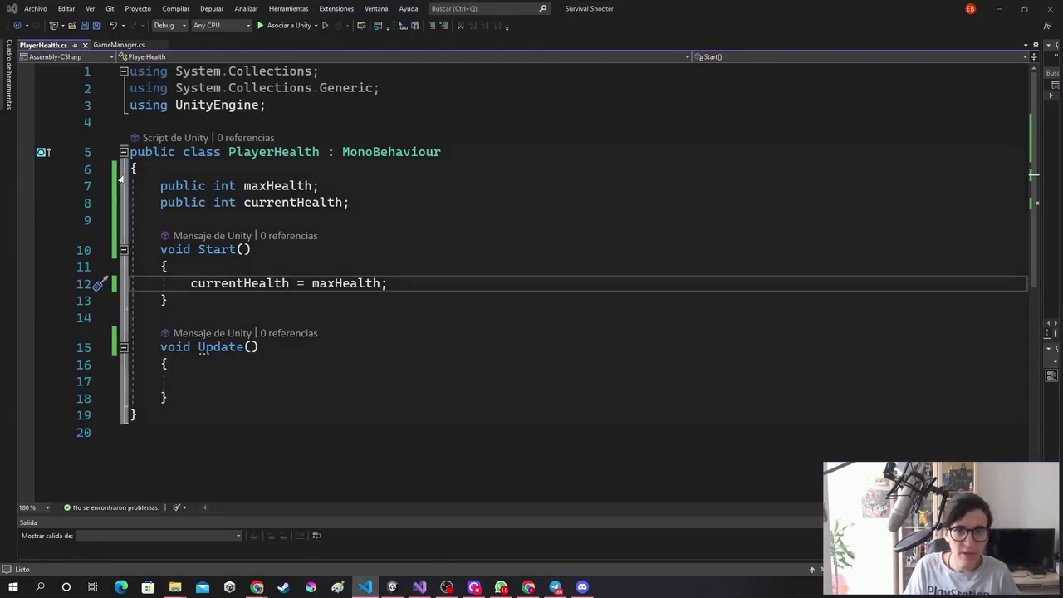
Add 'using UnityEngine.UI;' below the imports and save the script
{"action": "left_click", "coordinate": [314, 104]}
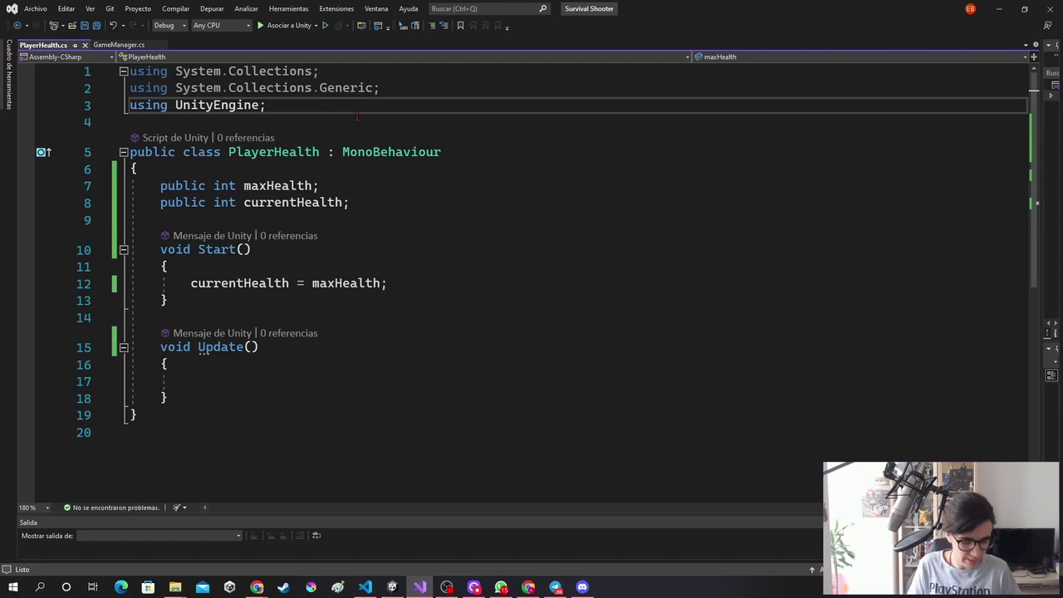
{"action": "key", "text": "Return"}
{"action": "type", "text": "usi"}
{"action": "key", "text": "Tab"}
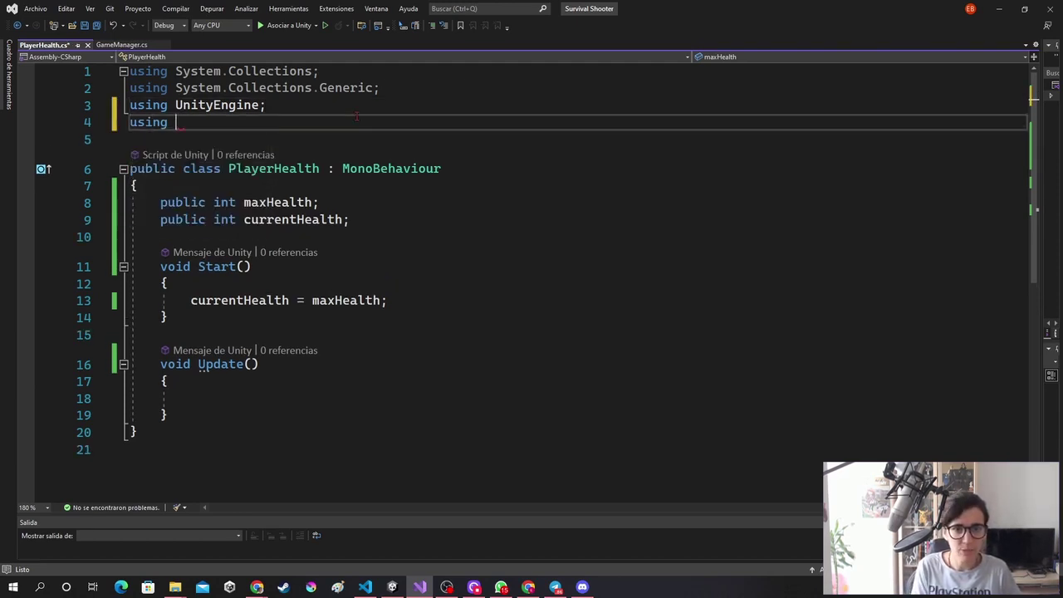
{"action": "type", "text": "uni"}
{"action": "key", "text": "Down"}
{"action": "key", "text": "Down"}
{"action": "key", "text": "Tab"}
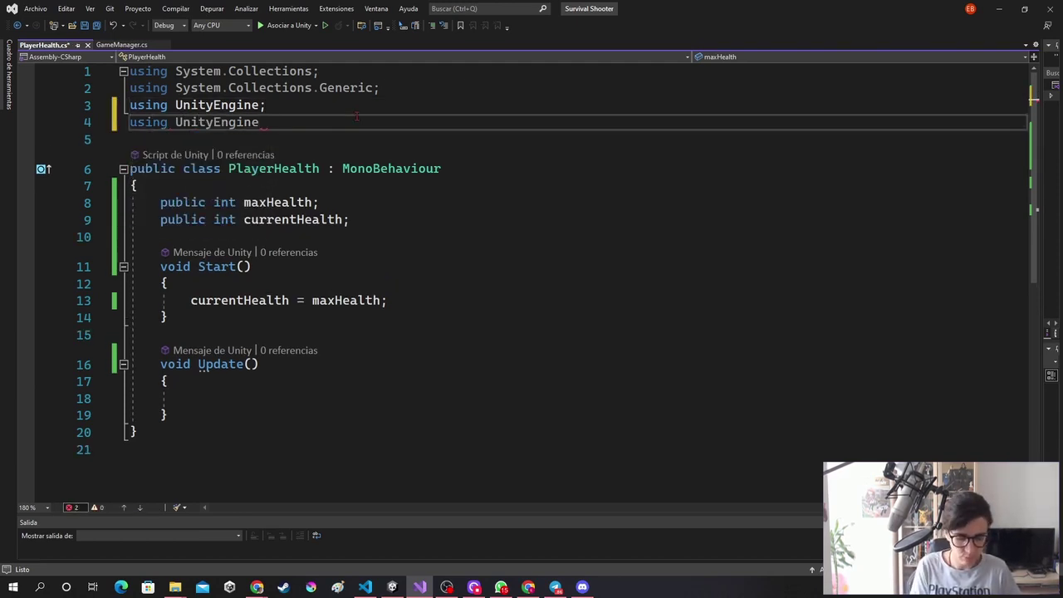
{"action": "type", "text": ".ui"}
{"action": "key", "text": "Tab"}
{"action": "type", "text": ";"}
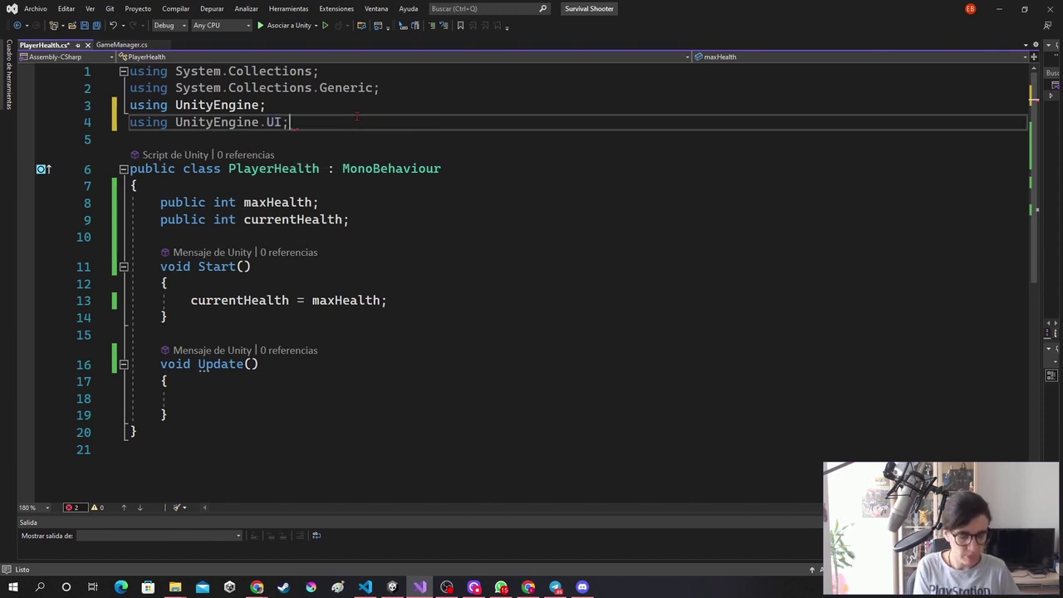
{"action": "key", "text": "ctrl+s"}
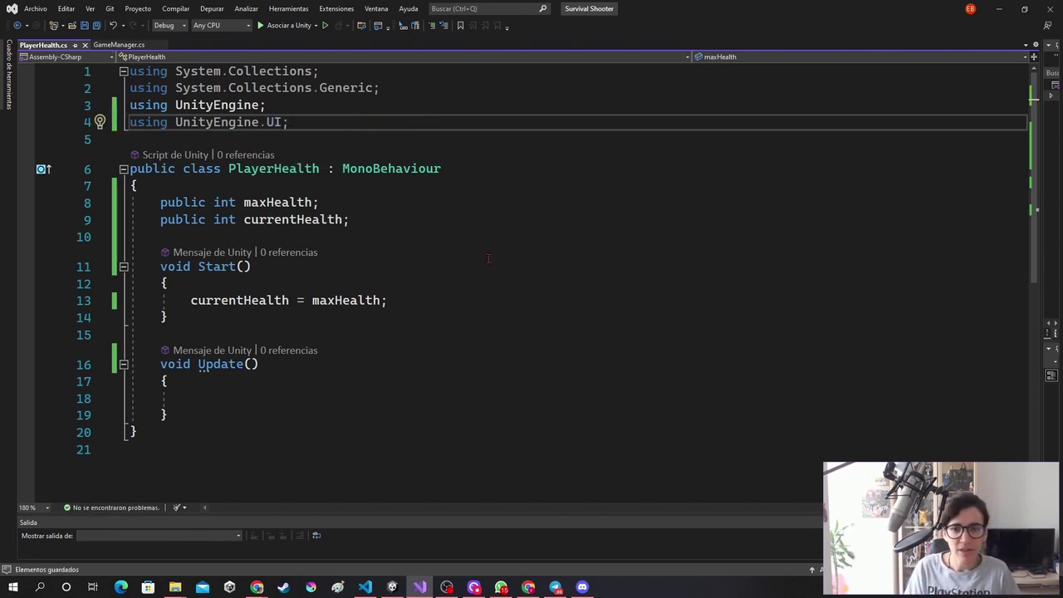
Declare 'public Slider slider;' below the currentHealth field, checking the Slider in Unity
{"action": "left_click", "coordinate": [408, 221]}
{"action": "key", "text": "Return"}
{"action": "key", "text": "Return"}
{"action": "type", "text": "p"}
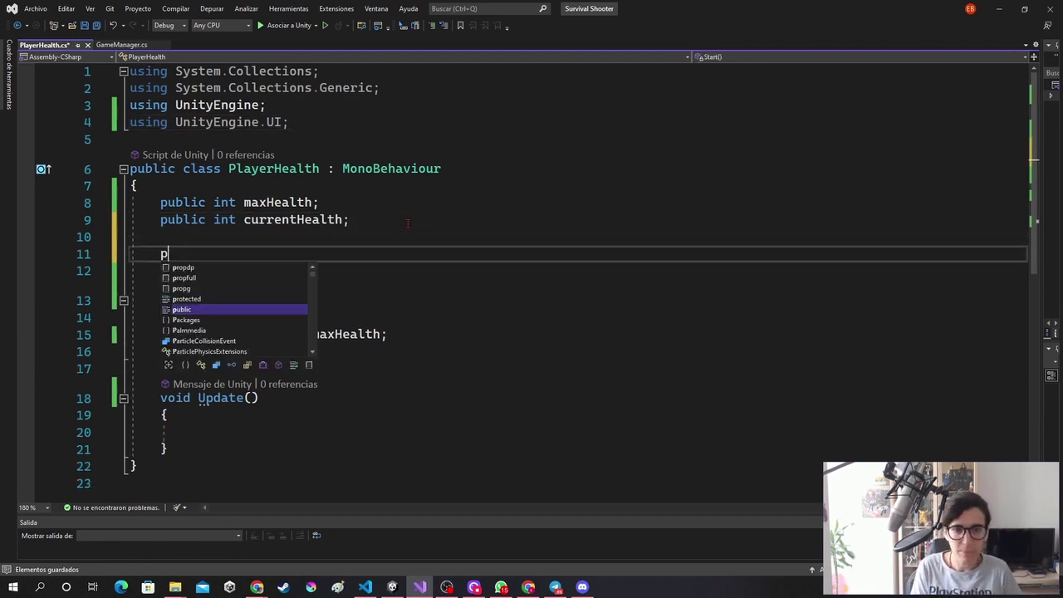
{"action": "type", "text": "ublic Slider "}
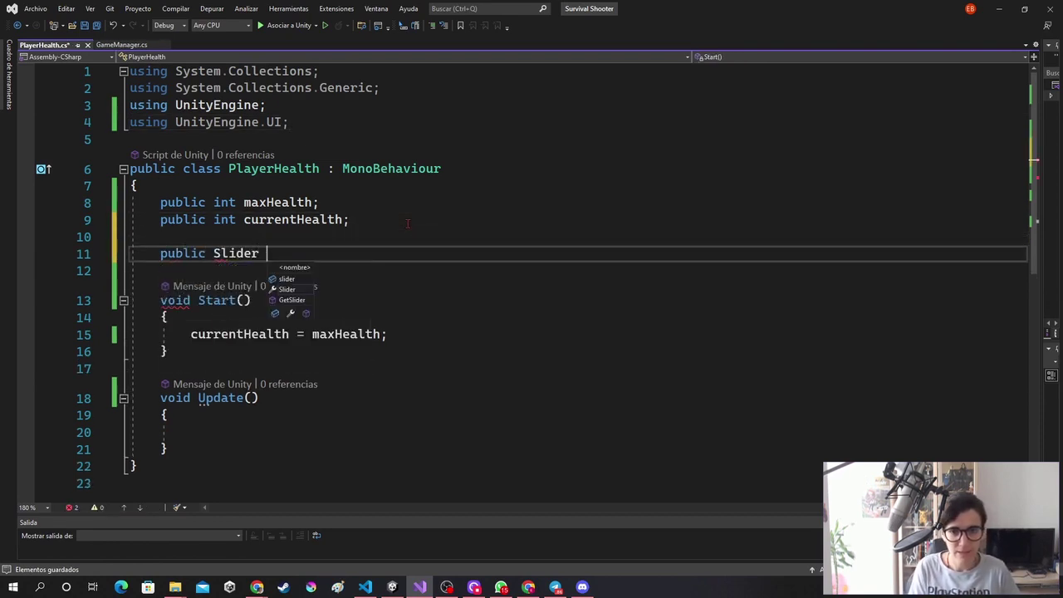
{"action": "type", "text": "slider;"}
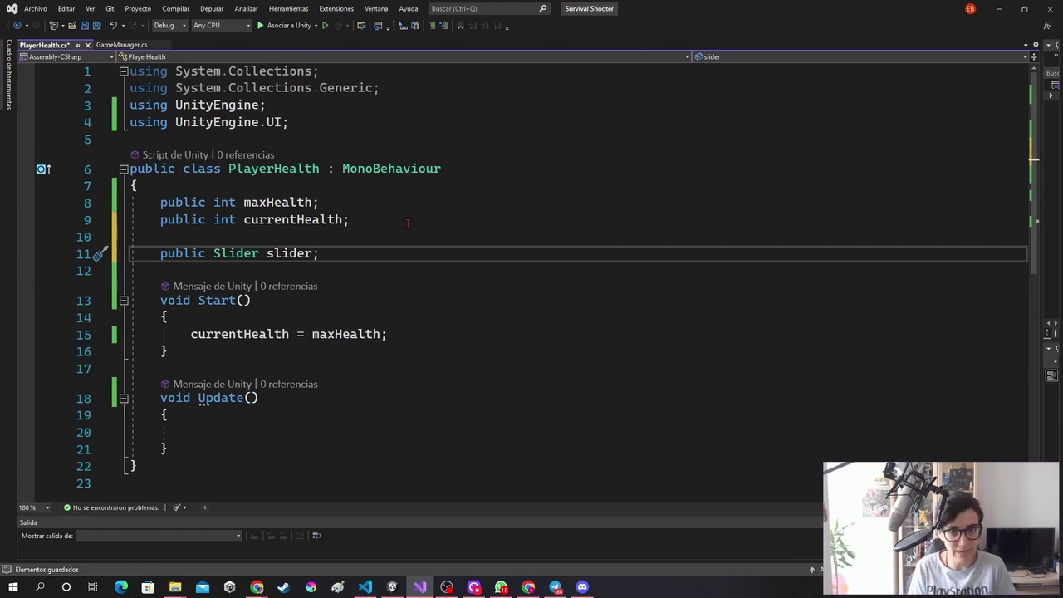
{"action": "double_click", "coordinate": [237, 254]}
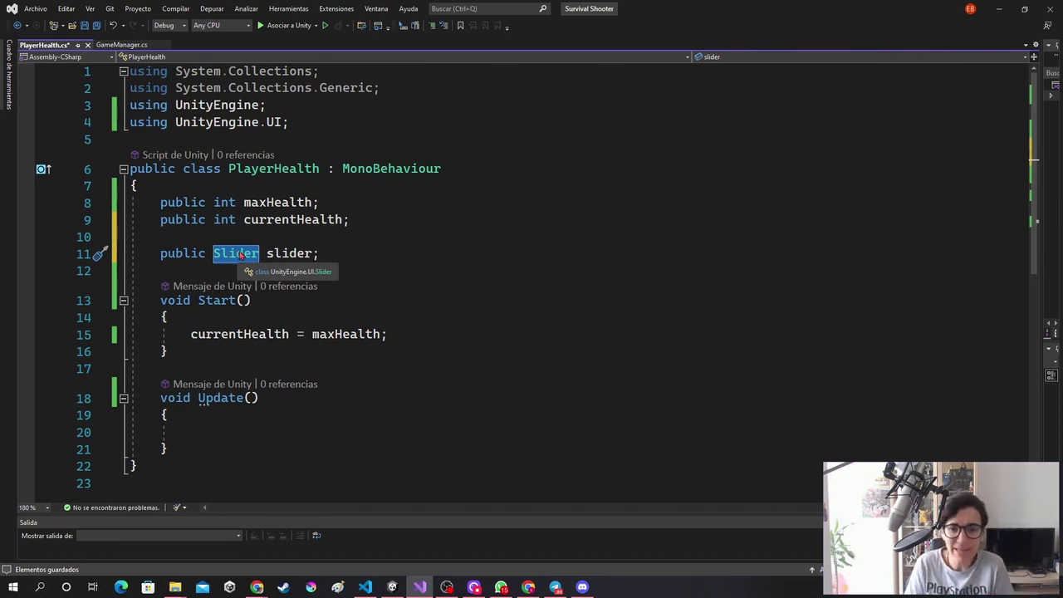
{"action": "left_click", "coordinate": [393, 587]}
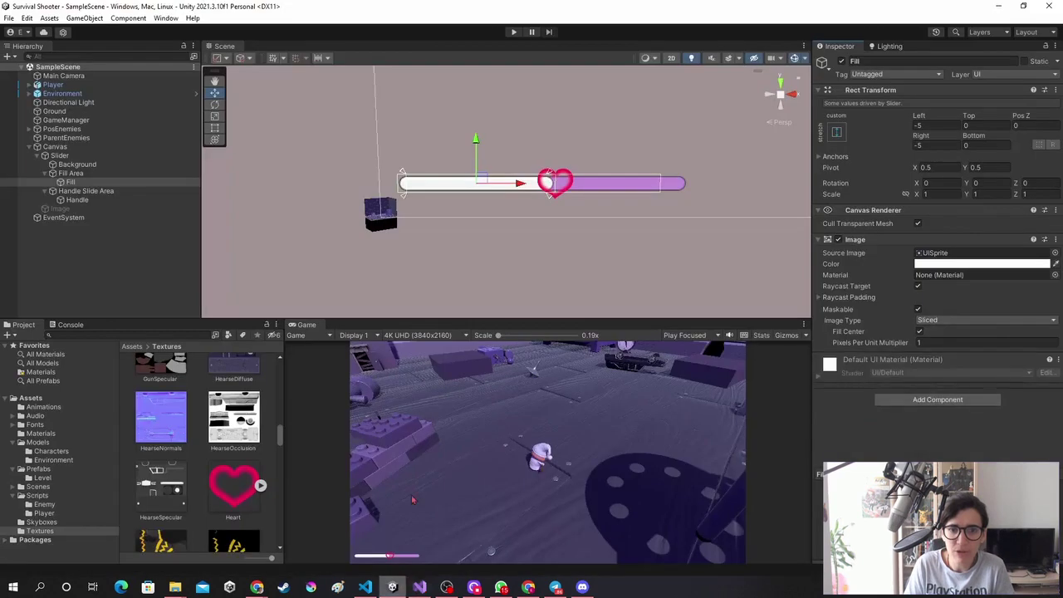
{"action": "left_click", "coordinate": [65, 156]}
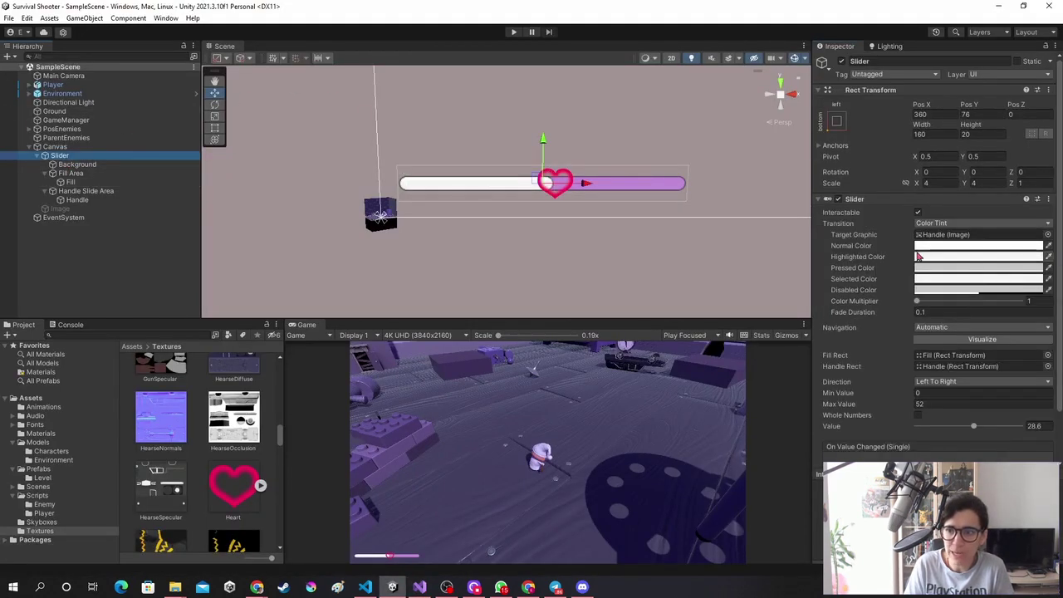
{"action": "left_click", "coordinate": [417, 588]}
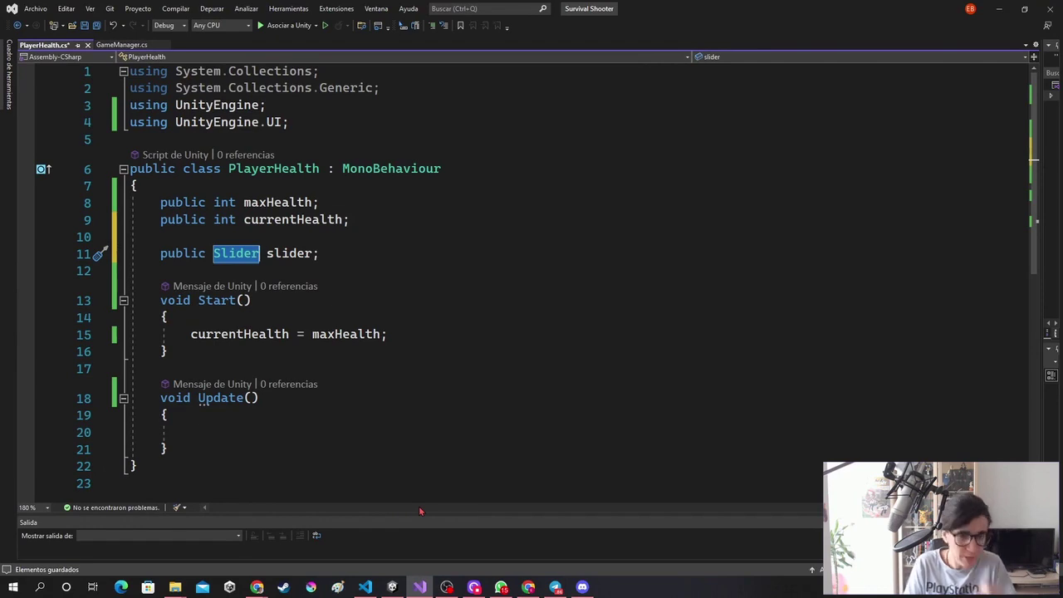
Add 'slider.maxValue = maxHealth;' after currentHealth = maxHealth in Start()
{"action": "left_click", "coordinate": [436, 334]}
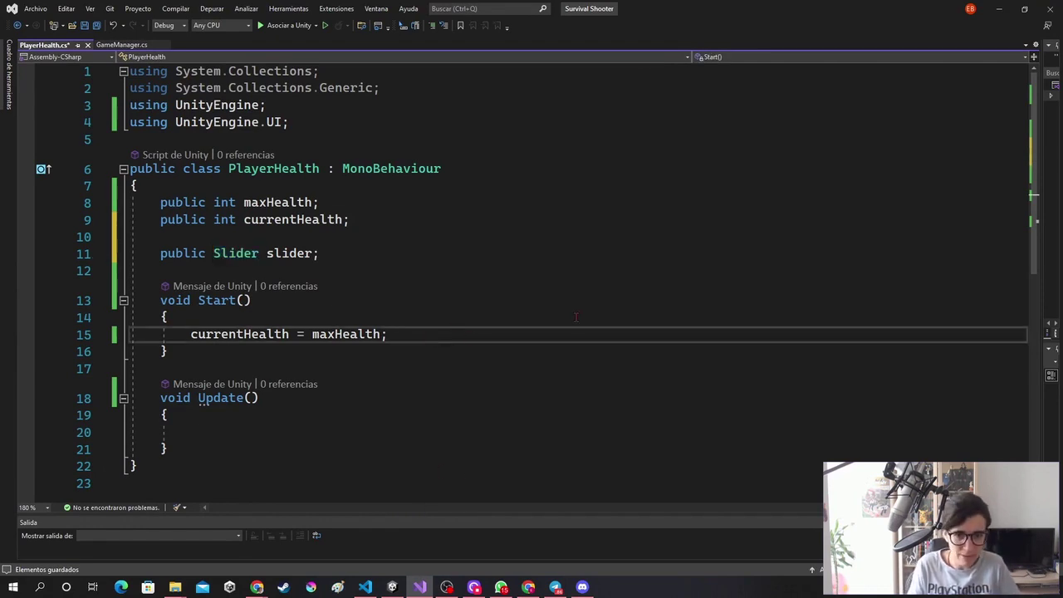
{"action": "key", "text": "Return"}
{"action": "type", "text": "sli"}
{"action": "key", "text": "Tab"}
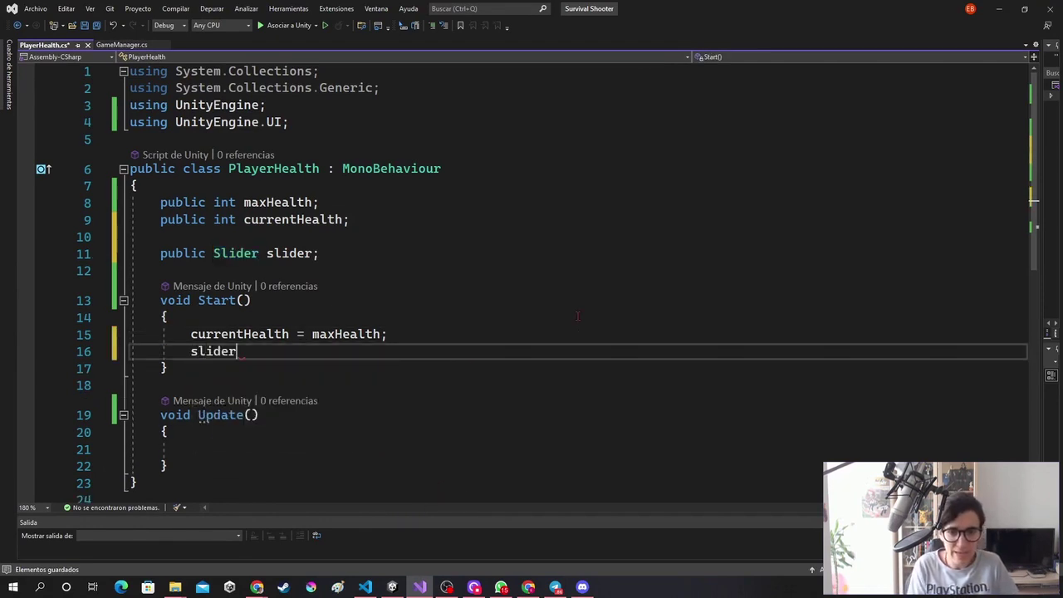
{"action": "type", "text": ".ma"}
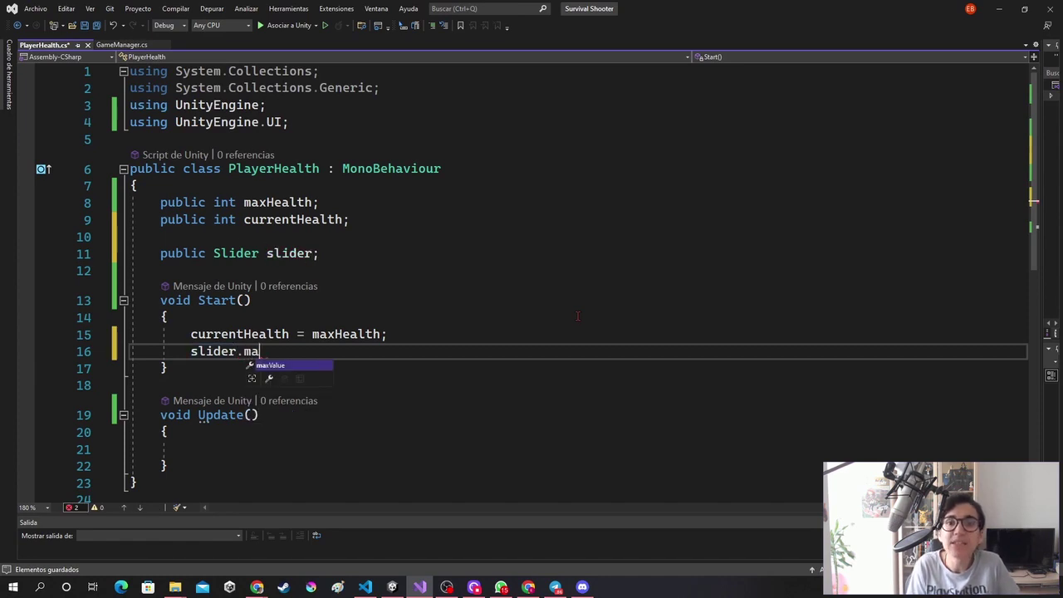
{"action": "key", "text": "Tab"}
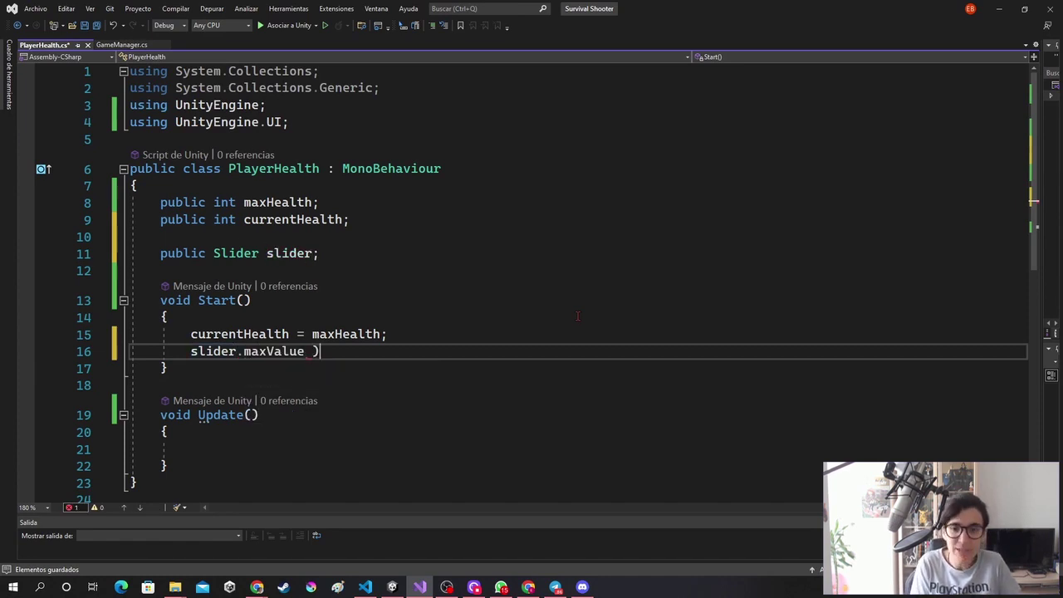
{"action": "type", "text": "max"}
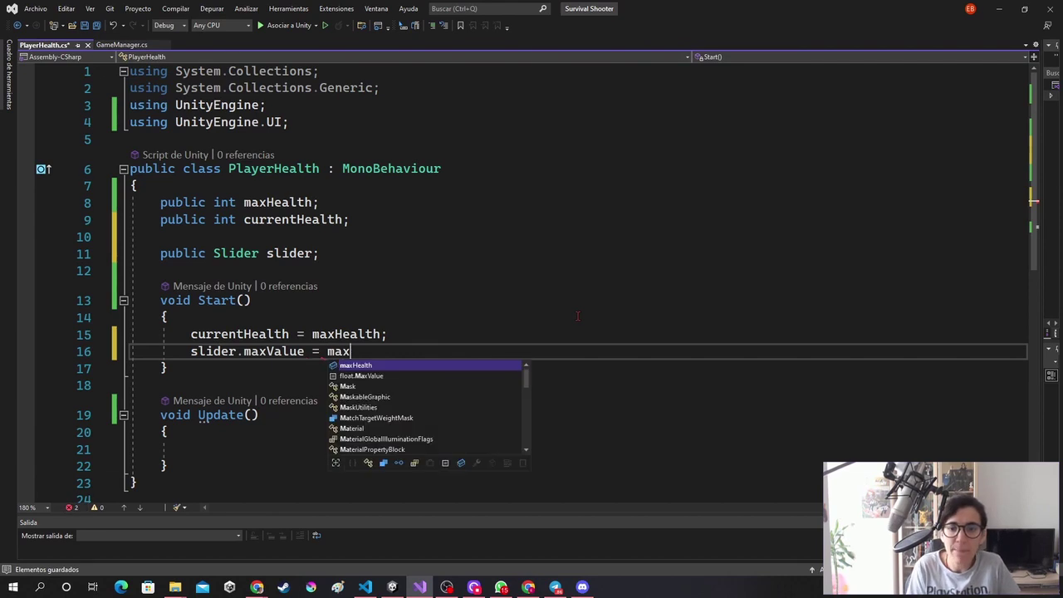
{"action": "key", "text": "Tab"}
{"action": "type", "text": ";"}
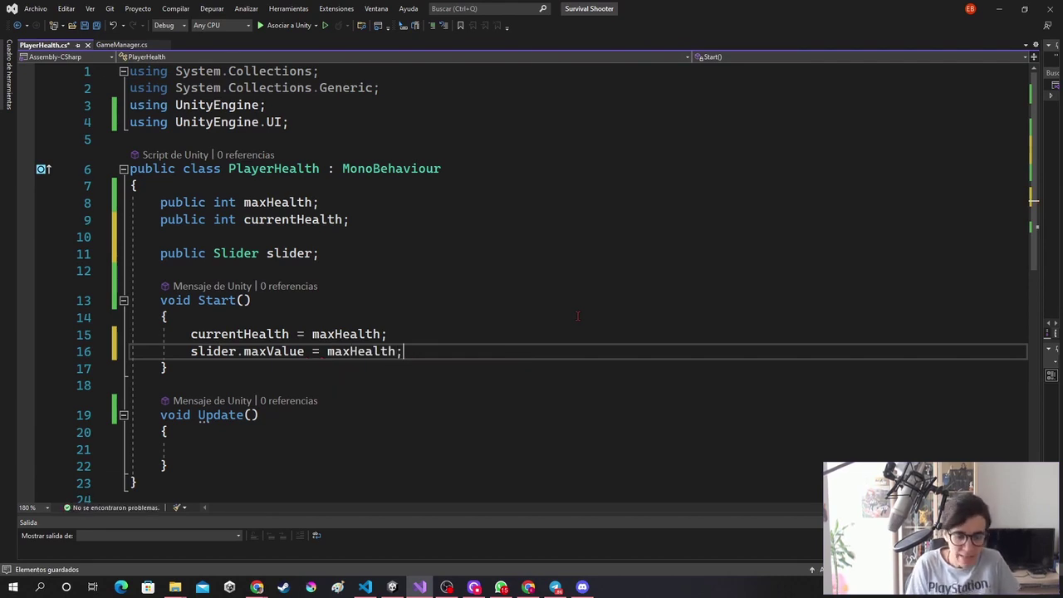
Add 'slider.value = maxHealth;' on the next line
{"action": "key", "text": "Return"}
{"action": "type", "text": "slider."}
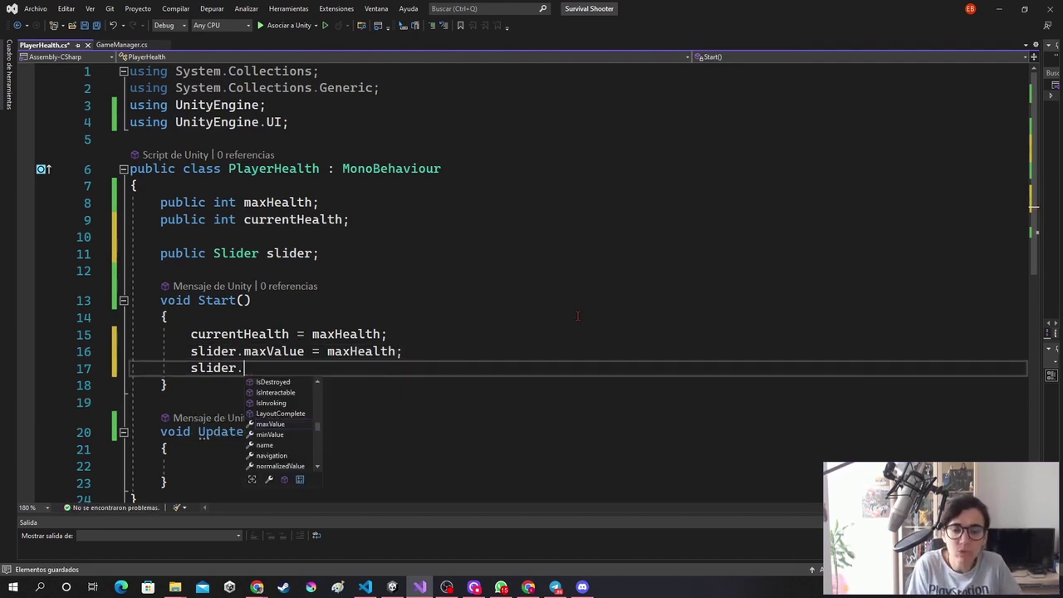
{"action": "type", "text": "v"}
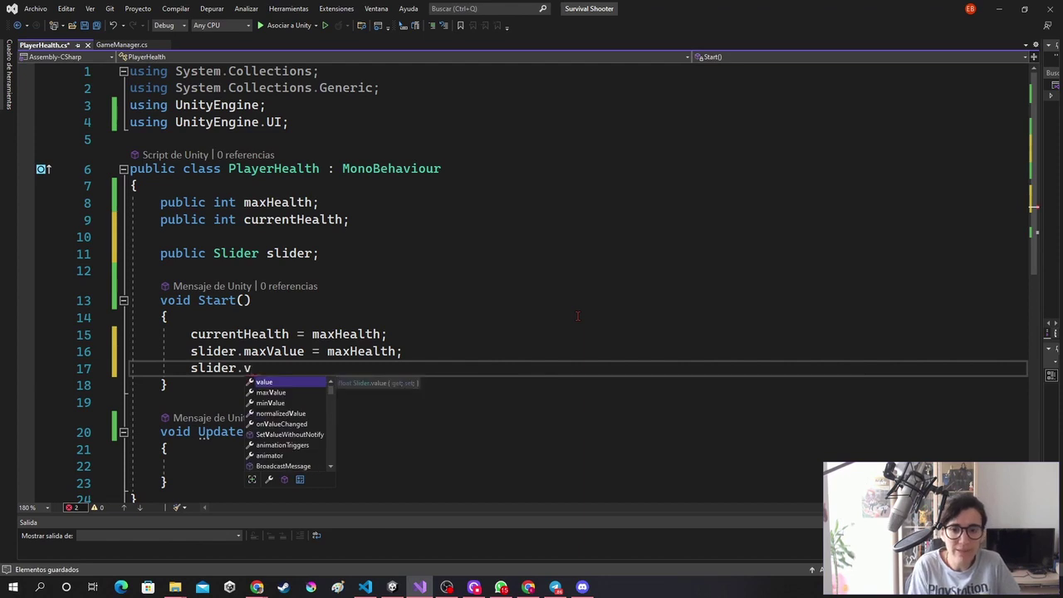
{"action": "key", "text": "Tab"}
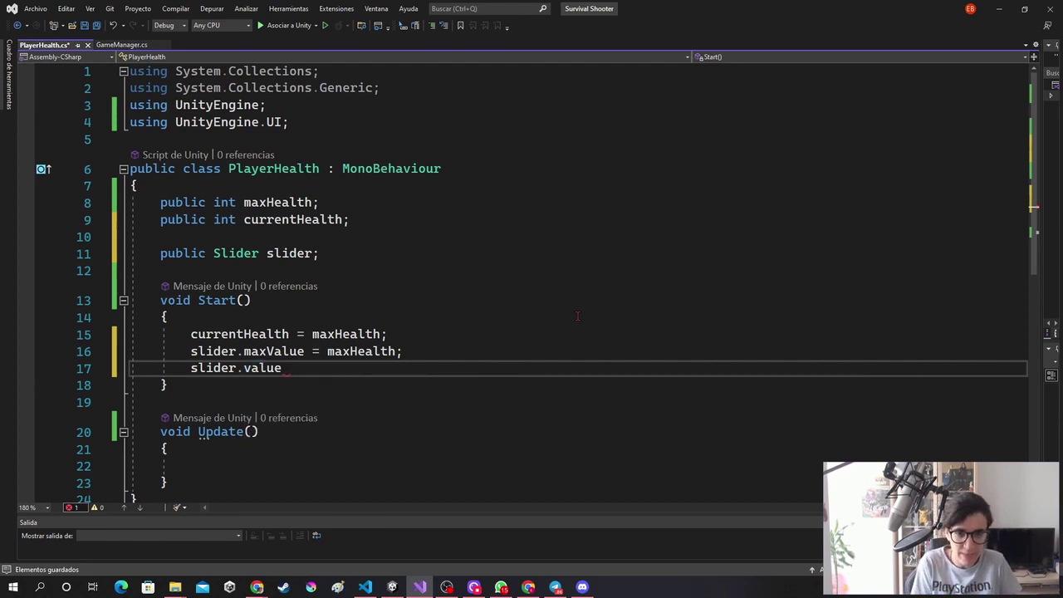
{"action": "type", "text": " = ma"}
{"action": "key", "text": "Tab"}
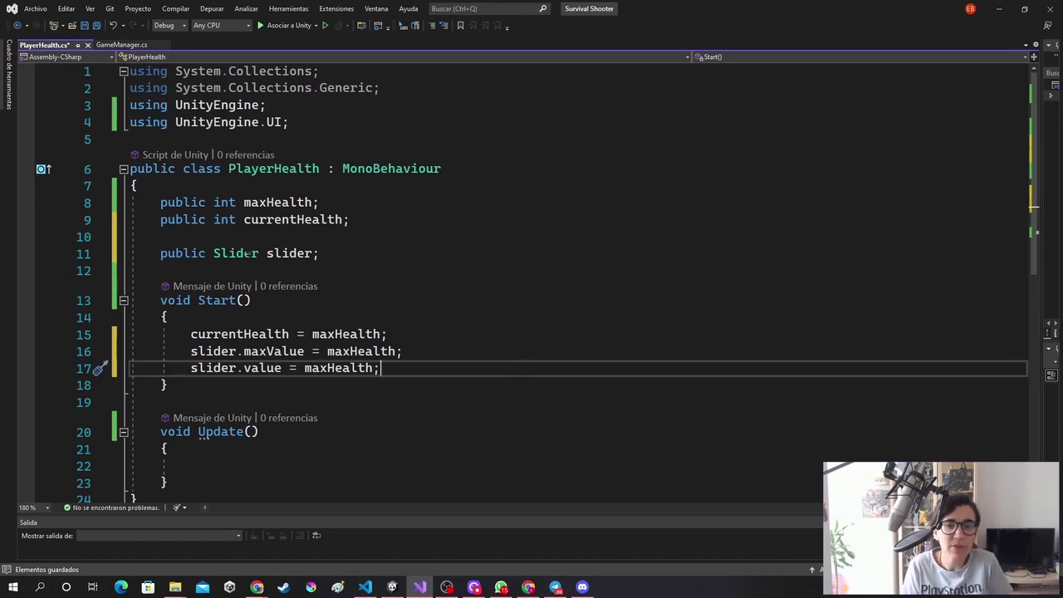
{"action": "left_click", "coordinate": [247, 253]}
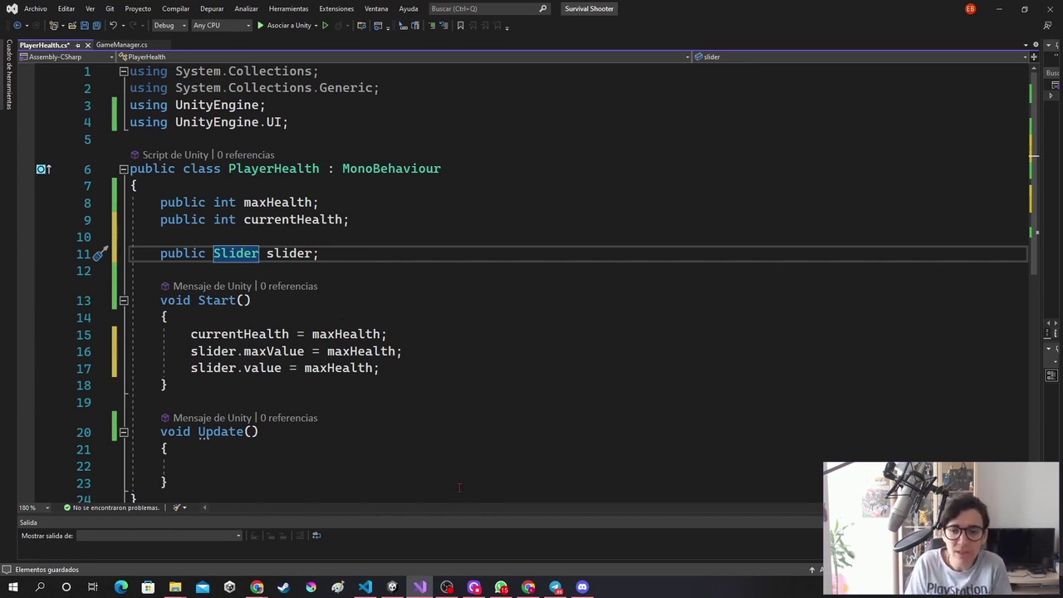
Review the Start method in PlayerHealth.cs, then return to Unity's heart slider (Max Value 52)
{"action": "left_click", "coordinate": [392, 587]}
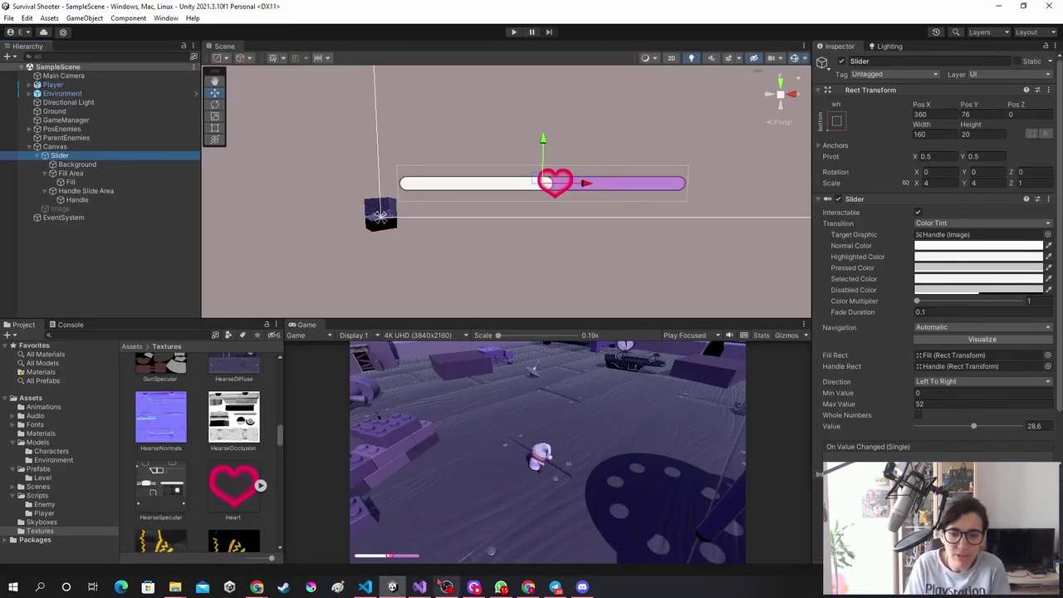
{"action": "left_click", "coordinate": [420, 587]}
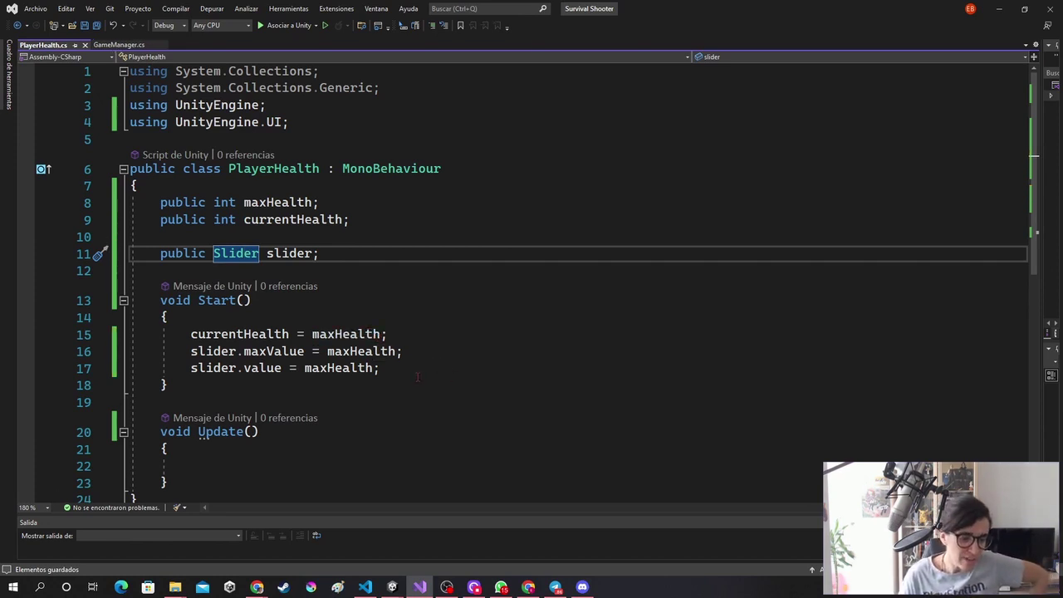
{"action": "key", "text": "alt+Tab"}
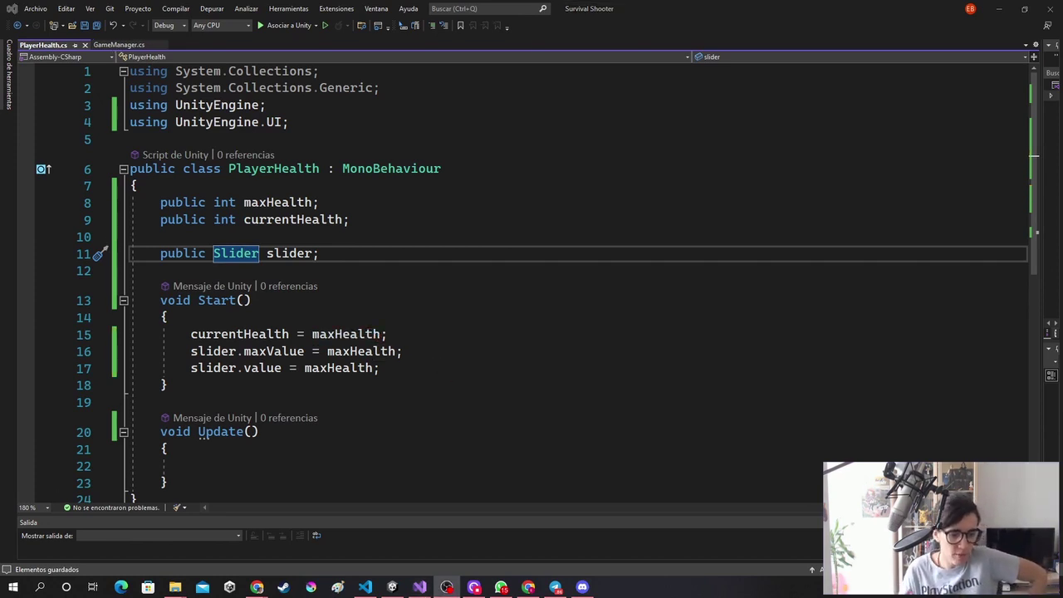
{"action": "left_click", "coordinate": [636, 321]}
{"action": "left_click", "coordinate": [392, 587]}
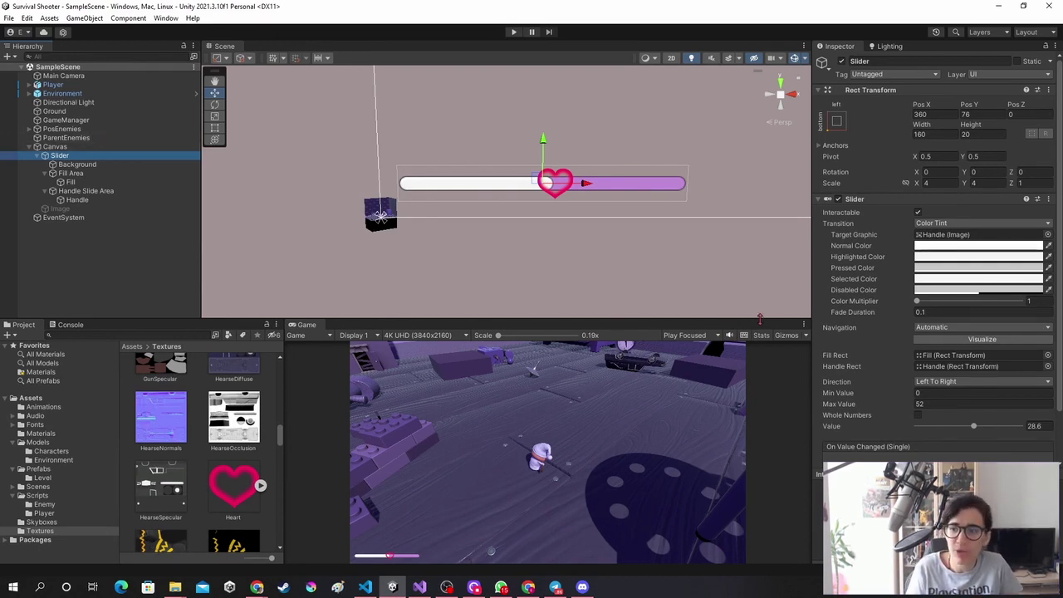
Drag the Slider's Value to test the heart handle, ending at the maximum of 52
{"action": "mouse_move", "coordinate": [974, 431]}
{"action": "left_mouse_down"}
{"action": "mouse_move", "coordinate": [1001, 433]}
{"action": "mouse_move", "coordinate": [503, 442]}
{"action": "left_mouse_up"}
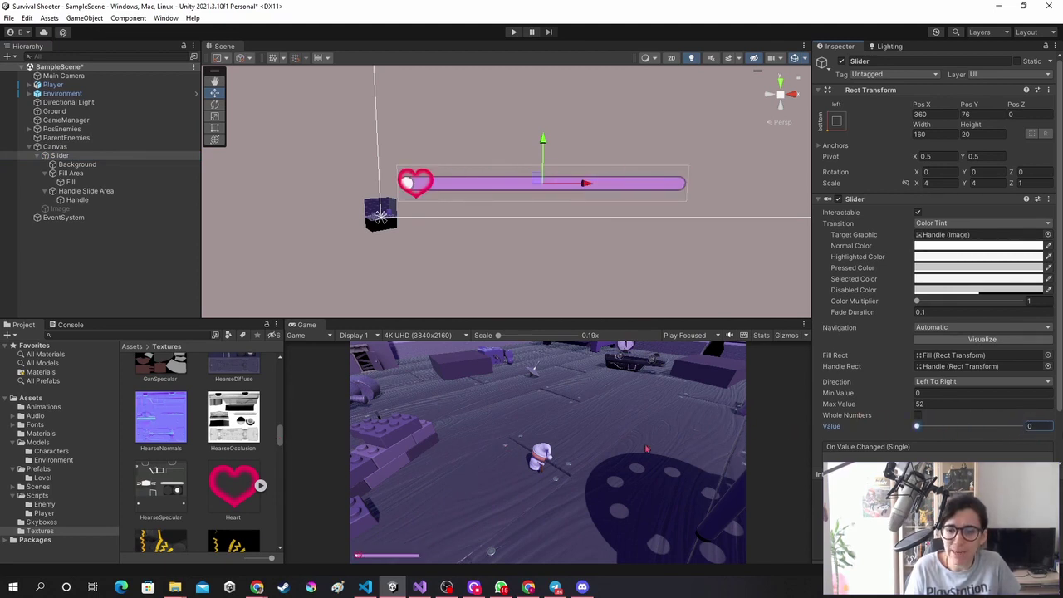
{"action": "left_click_drag", "start_coordinate": [646, 448], "coordinate": [1026, 444]}
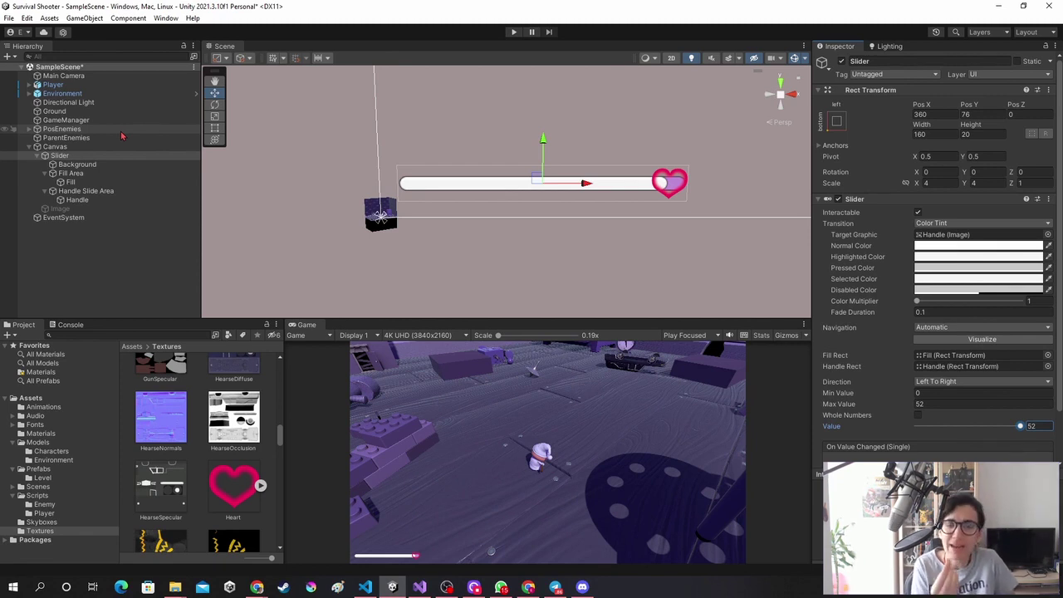
{"action": "left_click", "coordinate": [44, 157]}
Add a UI Image under Canvas and Alt+Shift anchor it stretch-stretch to fill the screen
{"action": "right_click", "coordinate": [58, 147]}
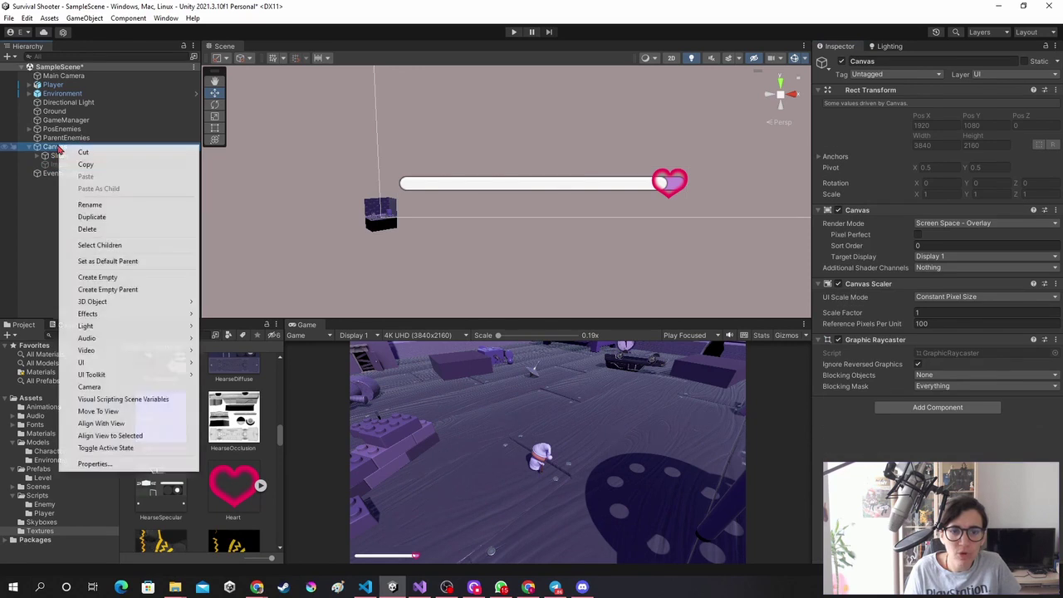
{"action": "mouse_move", "coordinate": [113, 363]}
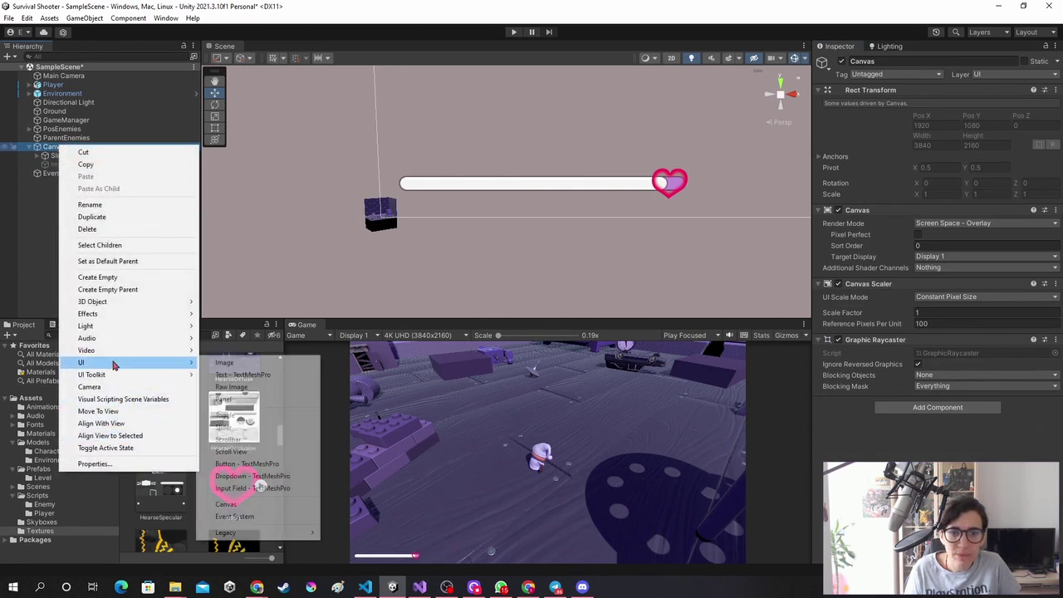
{"action": "left_click", "coordinate": [281, 363]}
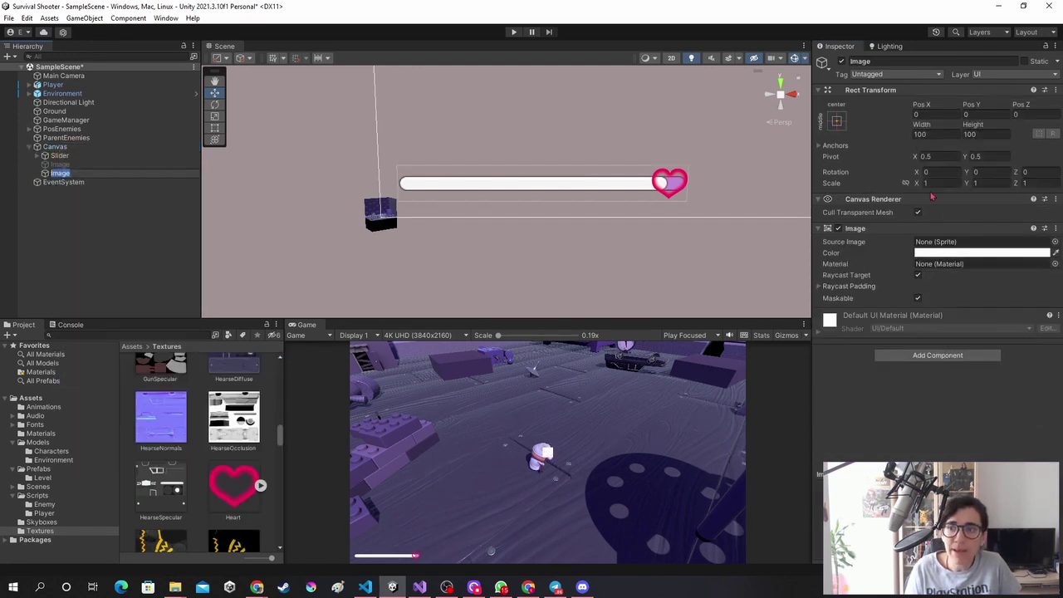
{"action": "left_click", "coordinate": [838, 122]}
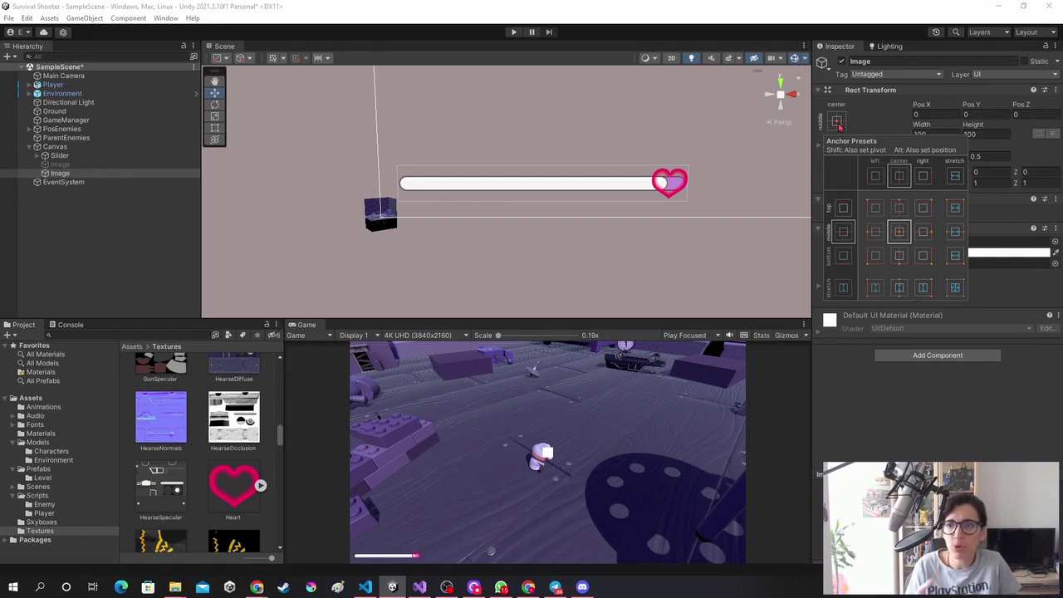
{"action": "key", "text": "shift+alt"}
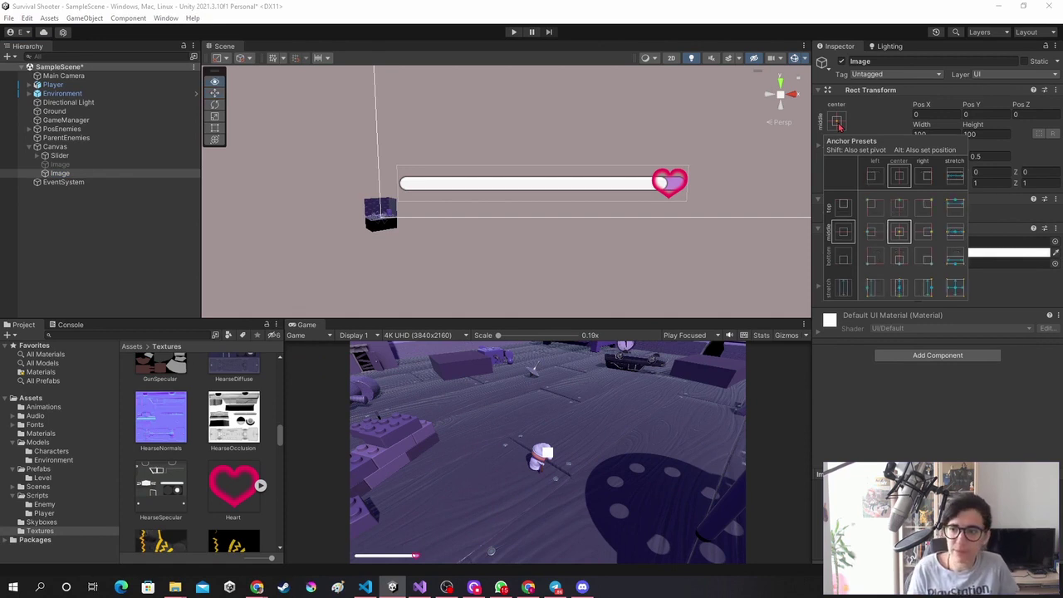
{"action": "key", "text": "alt"}
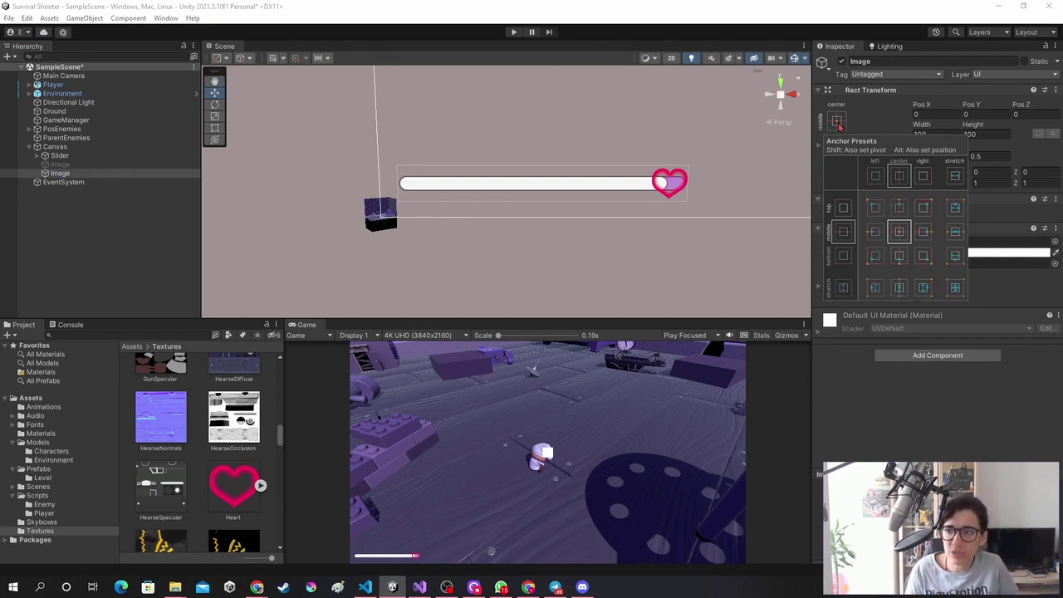
{"action": "key", "text": "shift"}
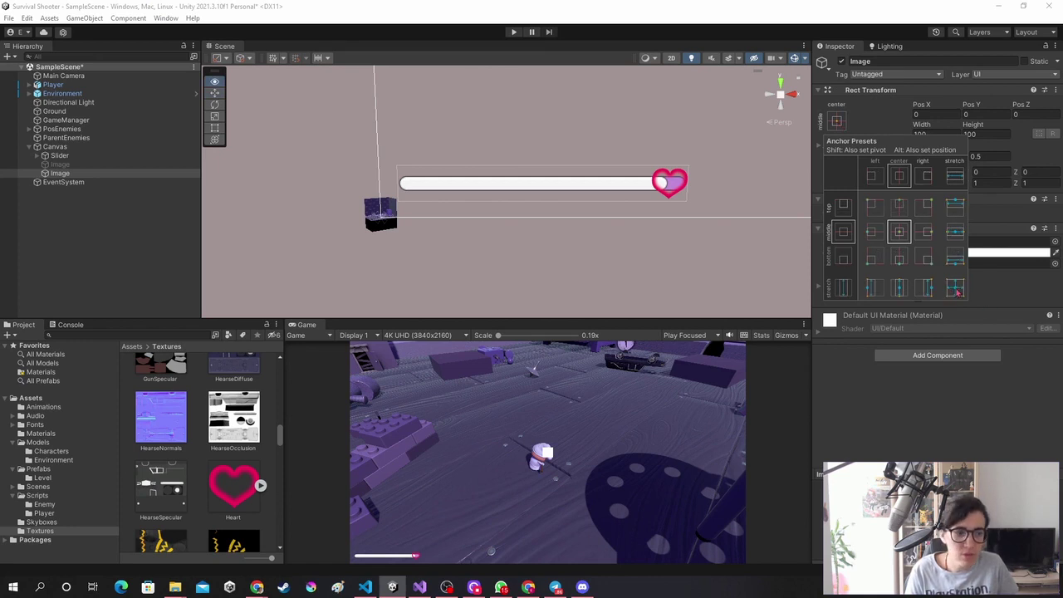
{"action": "left_click", "coordinate": [957, 288], "text": "alt+shift"}
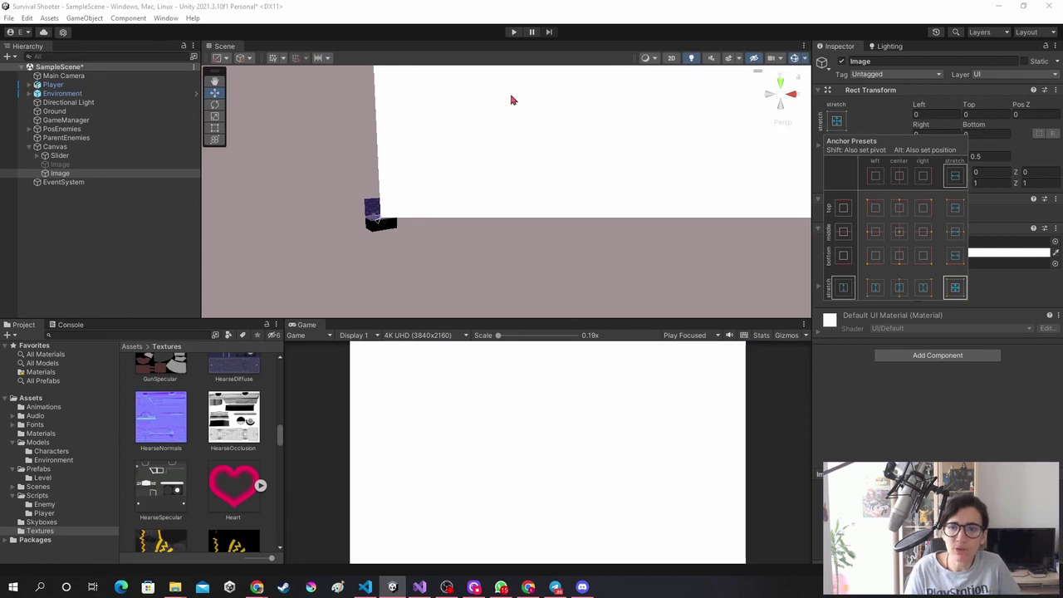
Frame the new Image and colour it pure red (255, 0, 0)
{"action": "key", "text": "f"}
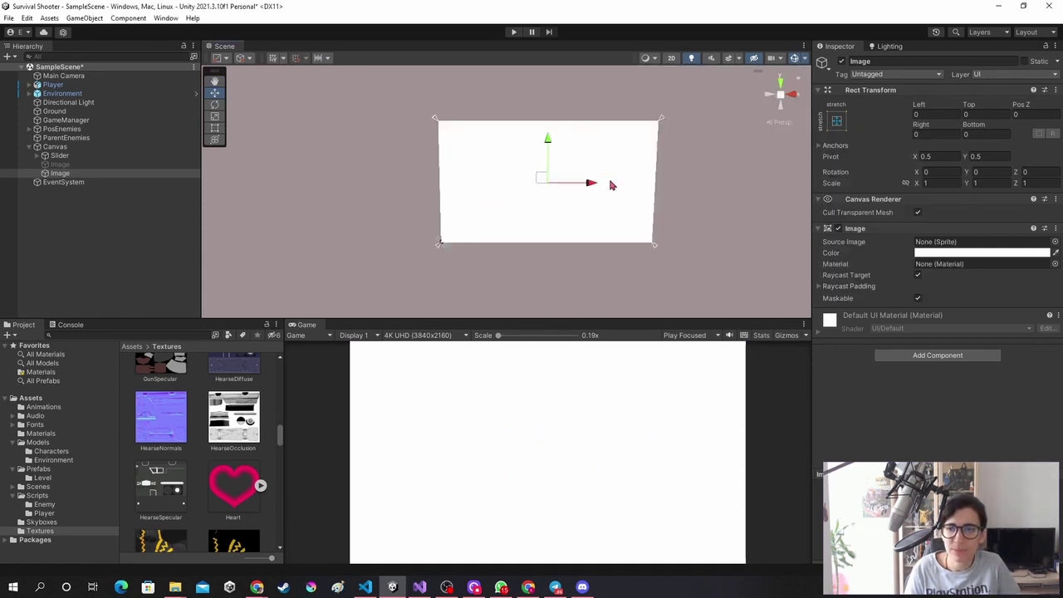
{"action": "scroll", "coordinate": [613, 206], "scroll_direction": "up", "scroll_amount": 2}
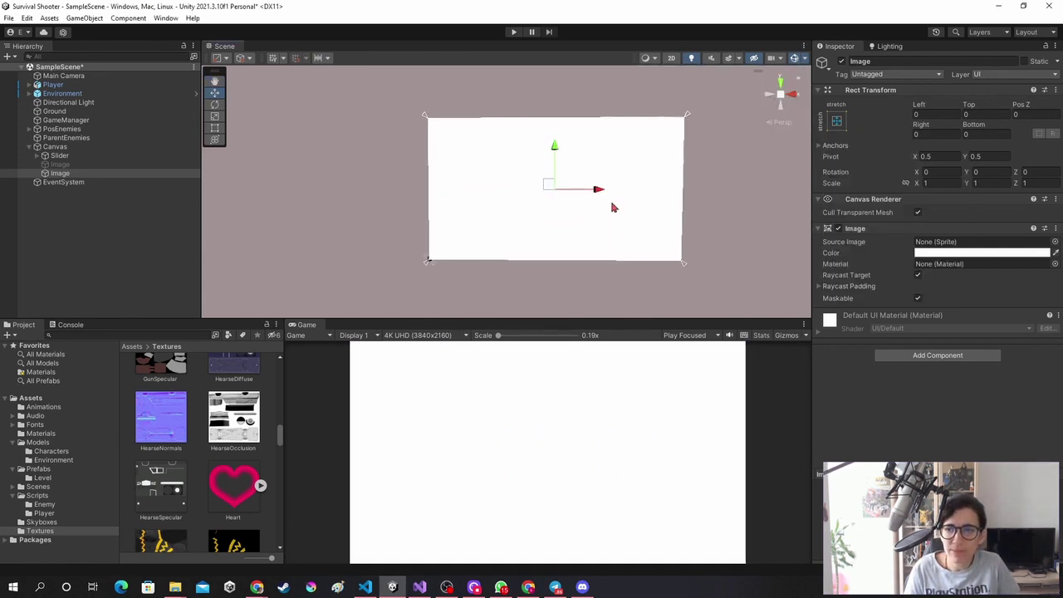
{"action": "left_click", "coordinate": [930, 253]}
{"action": "left_click_drag", "start_coordinate": [968, 320], "coordinate": [1039, 302]}
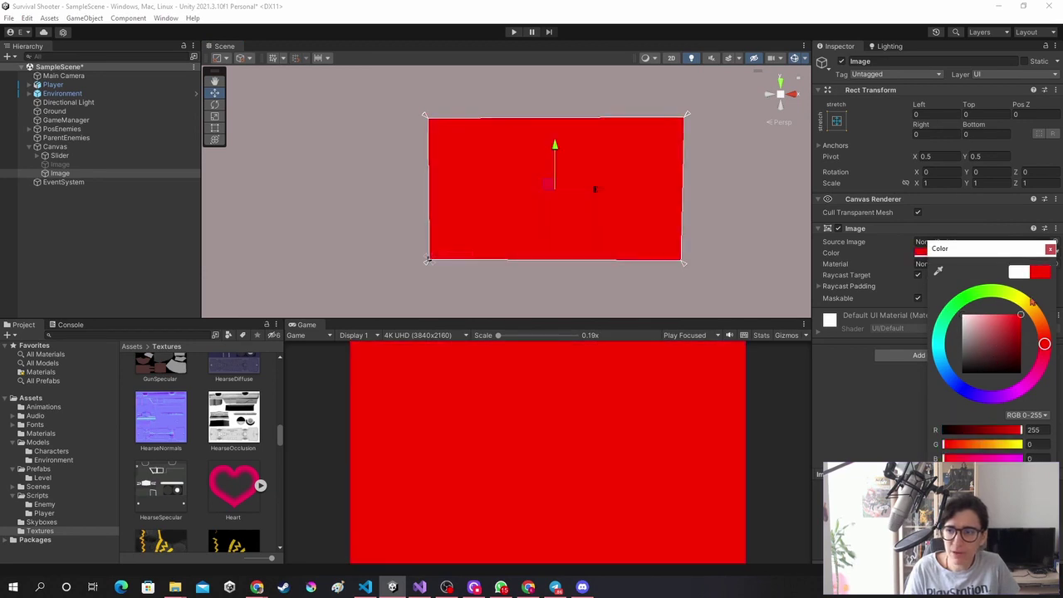
{"action": "left_click", "coordinate": [1051, 250]}
Lower the red Image's alpha so the scene shows through the tint
{"action": "left_click", "coordinate": [988, 252]}
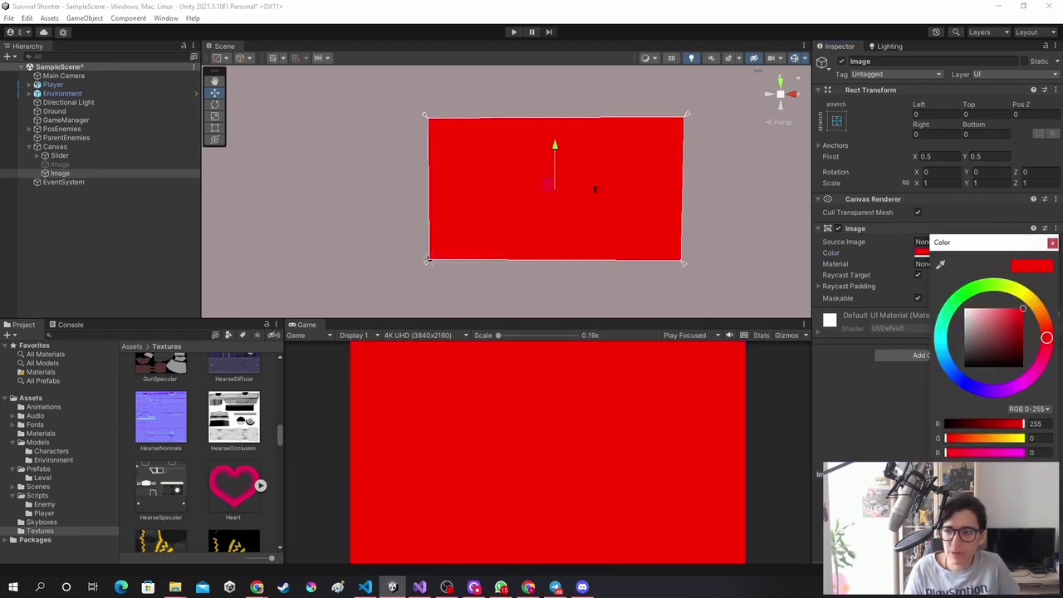
{"action": "left_click_drag", "start_coordinate": [1023, 467], "coordinate": [988, 466]}
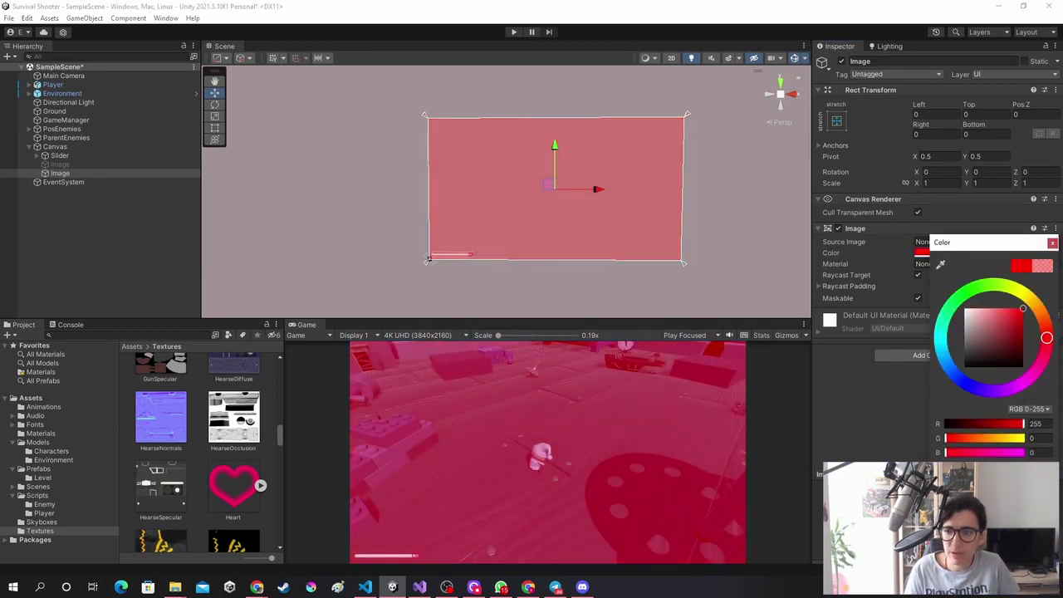
{"action": "left_click", "coordinate": [1052, 243]}
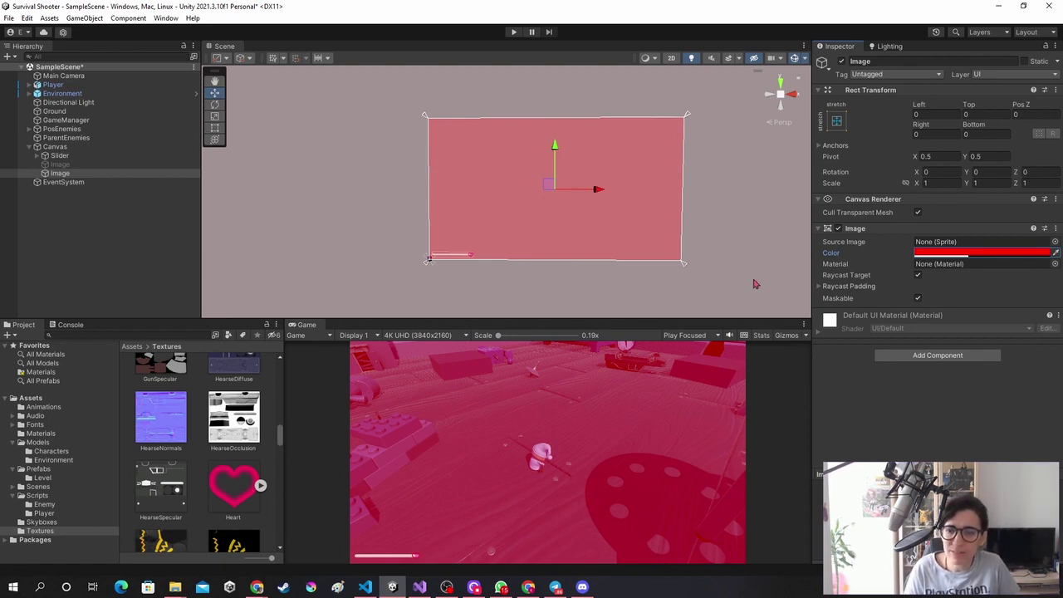
{"action": "left_click", "coordinate": [980, 253]}
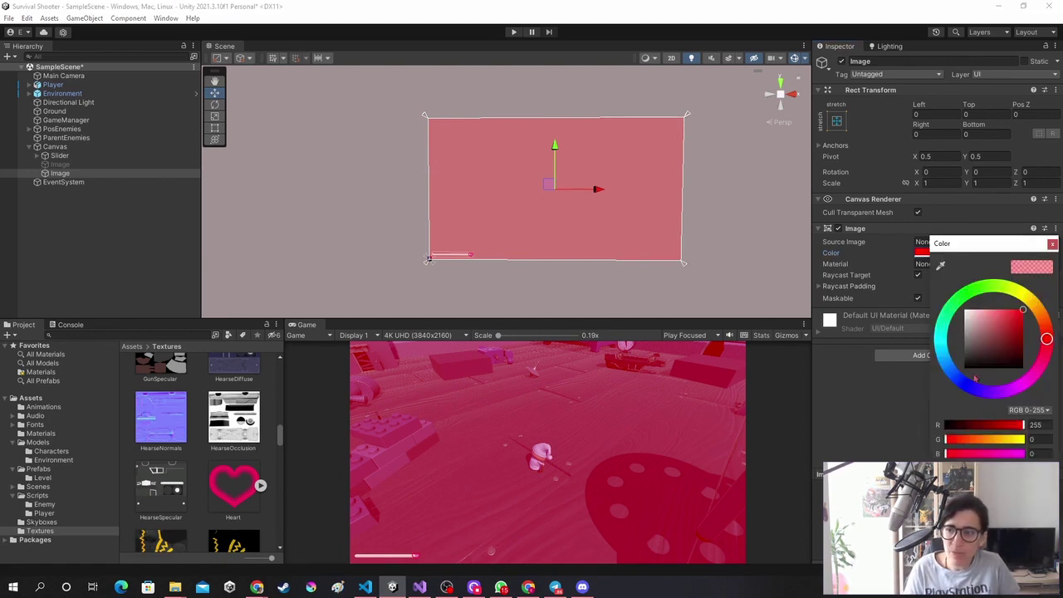
{"action": "mouse_move", "coordinate": [1024, 467]}
{"action": "left_mouse_down"}
{"action": "mouse_move", "coordinate": [945, 467]}
{"action": "mouse_move", "coordinate": [1023, 467]}
{"action": "left_mouse_up"}
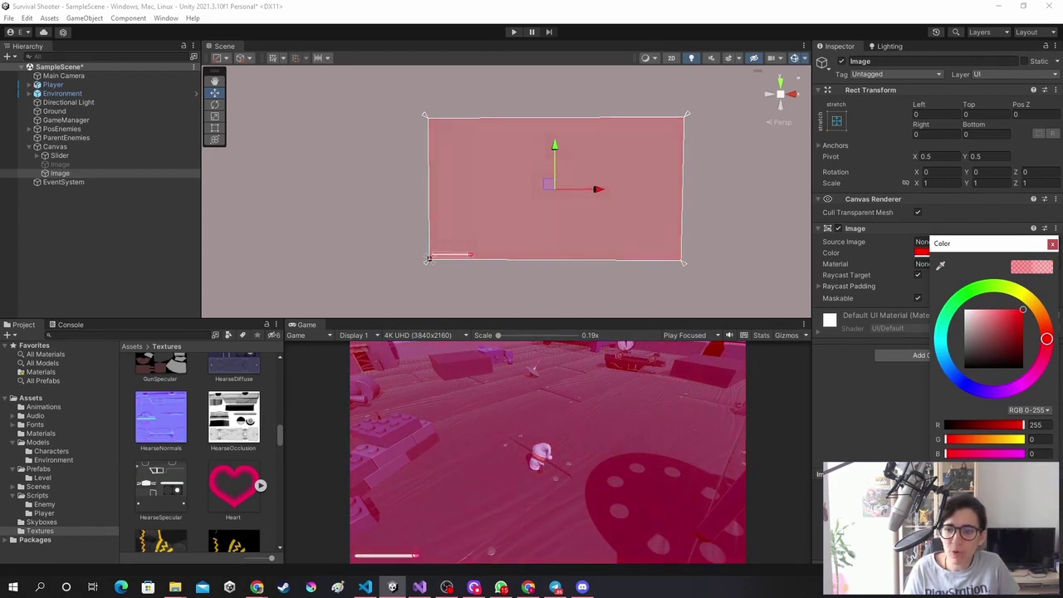
{"action": "mouse_move", "coordinate": [1023, 467]}
{"action": "left_mouse_down"}
{"action": "mouse_move", "coordinate": [945, 467]}
{"action": "mouse_move", "coordinate": [990, 454]}
{"action": "left_mouse_up"}
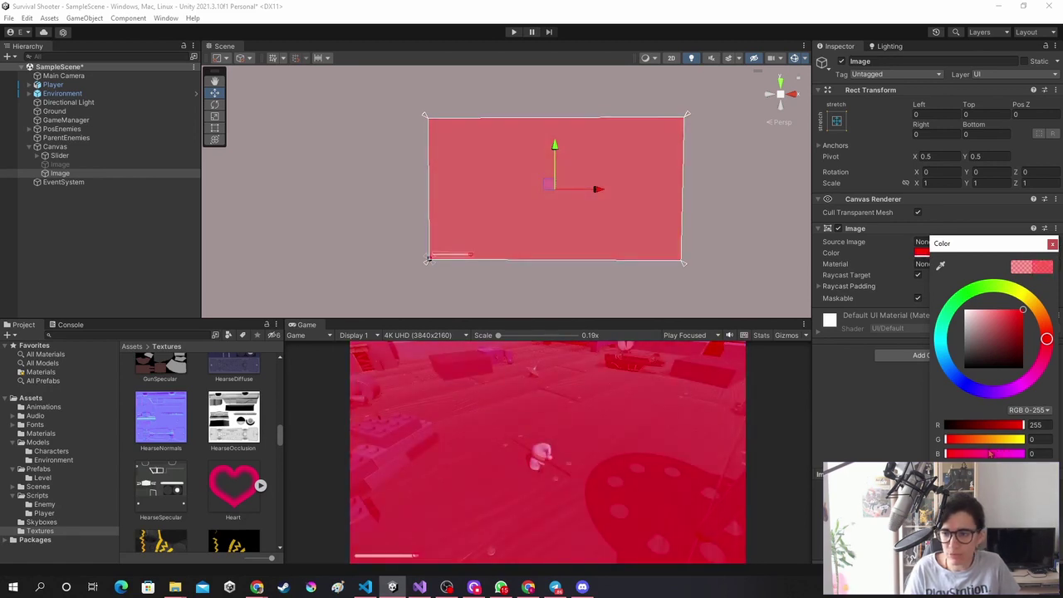
{"action": "mouse_move", "coordinate": [989, 453]}
{"action": "left_mouse_down"}
{"action": "mouse_move", "coordinate": [945, 467]}
{"action": "mouse_move", "coordinate": [990, 453]}
{"action": "left_mouse_up"}
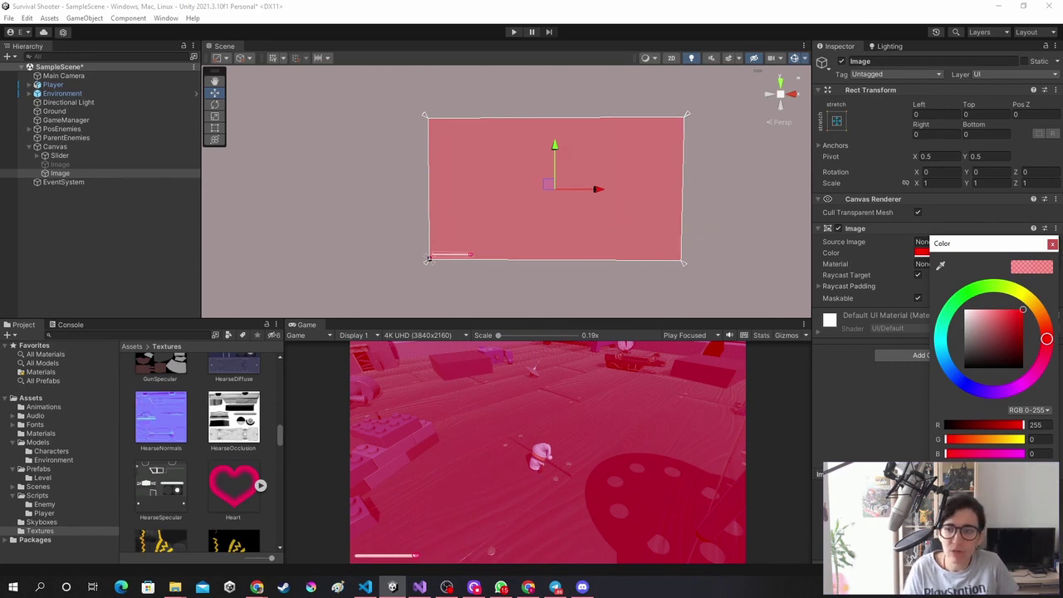
Drop the red overlay's alpha to 0 so the Game view shows no tint
{"action": "left_click_drag", "start_coordinate": [980, 467], "coordinate": [810, 488]}
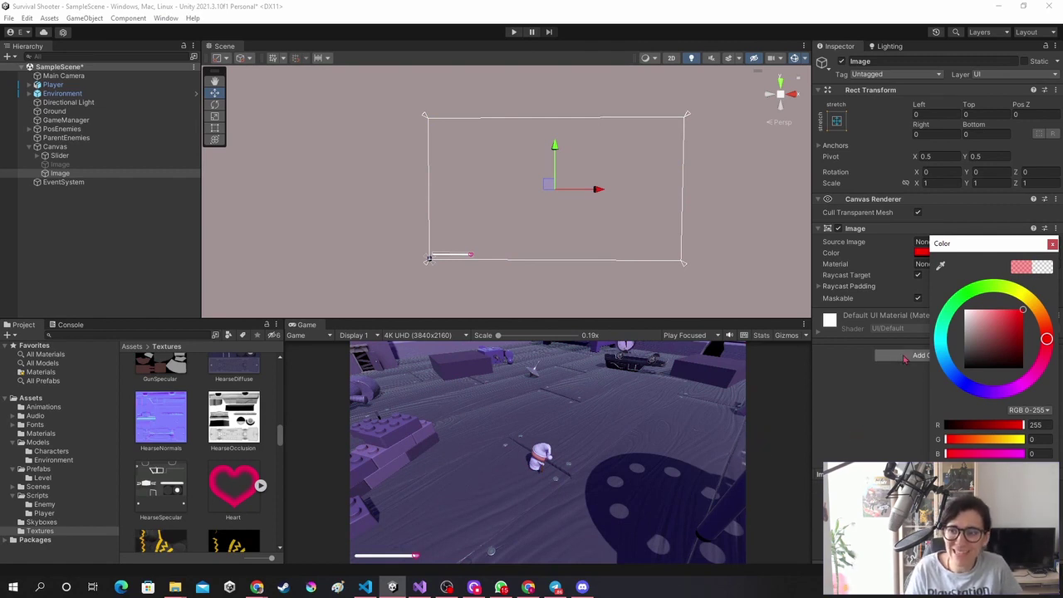
{"action": "left_click", "coordinate": [1052, 244]}
{"action": "left_click", "coordinate": [921, 60]}
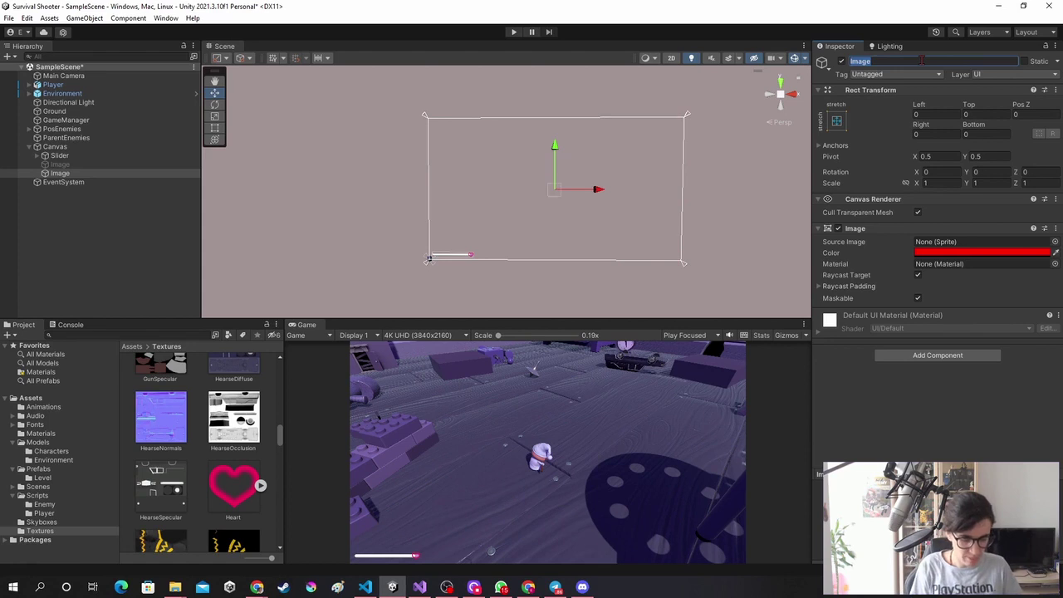
Rename the full-screen red Image to DamageImage and bring Visual Studio with PlayerHealth.cs forward
{"action": "type", "text": "Damage"}
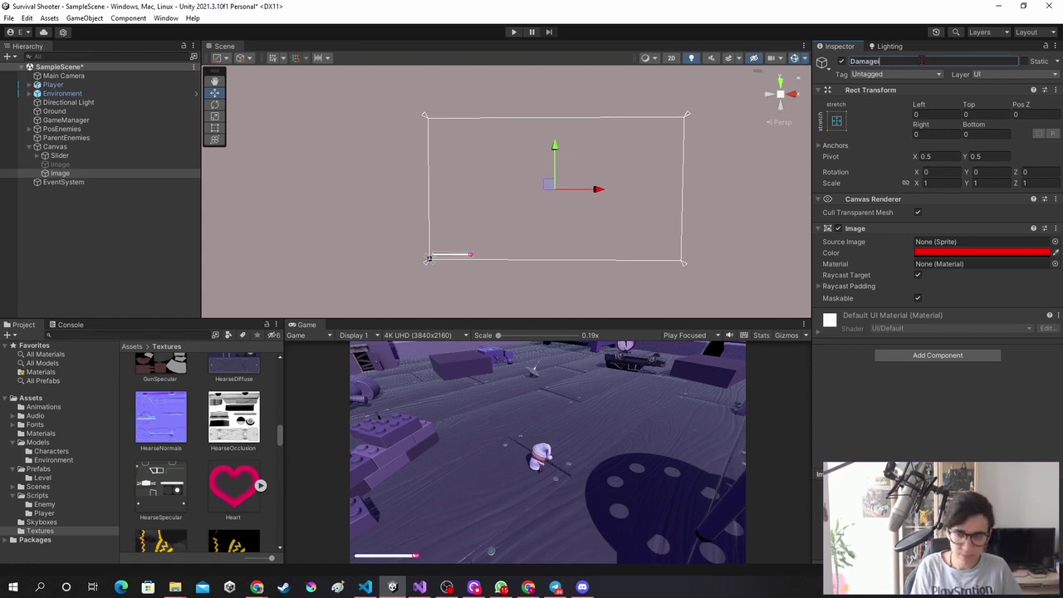
{"action": "type", "text": "Ima"}
{"action": "key", "text": "BackSpace"}
{"action": "key", "text": "BackSpace"}
{"action": "key", "text": "BackSpace"}
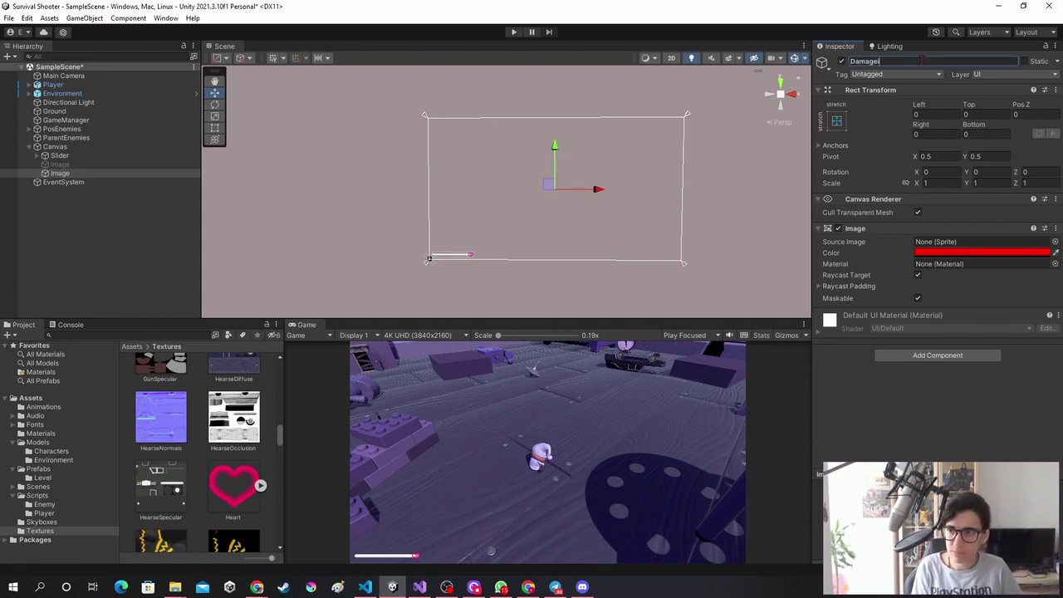
{"action": "key", "text": "BackSpace"}
{"action": "type", "text": "Image"}
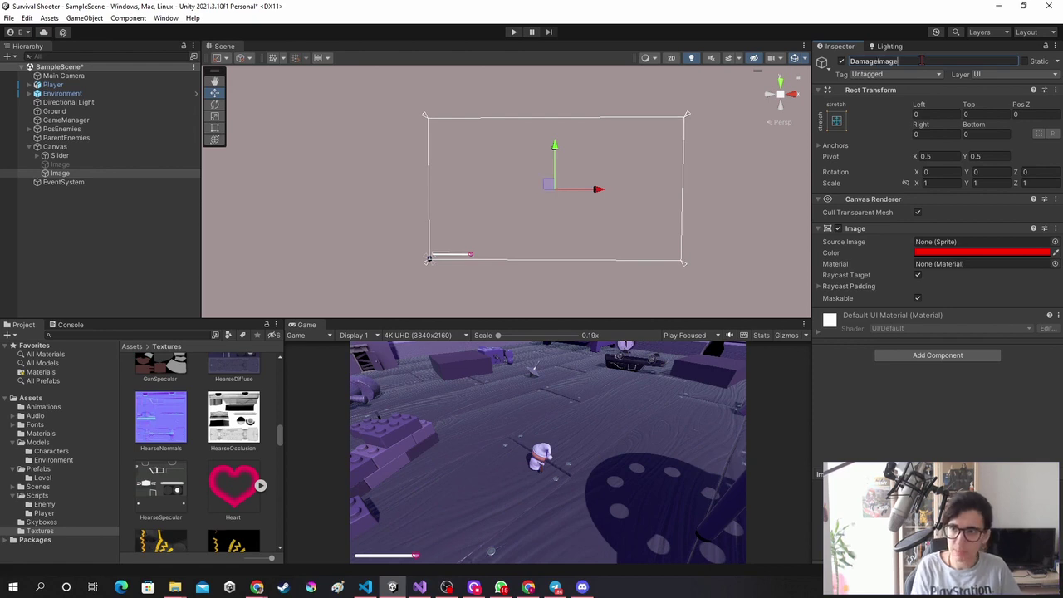
{"action": "key", "text": "Return"}
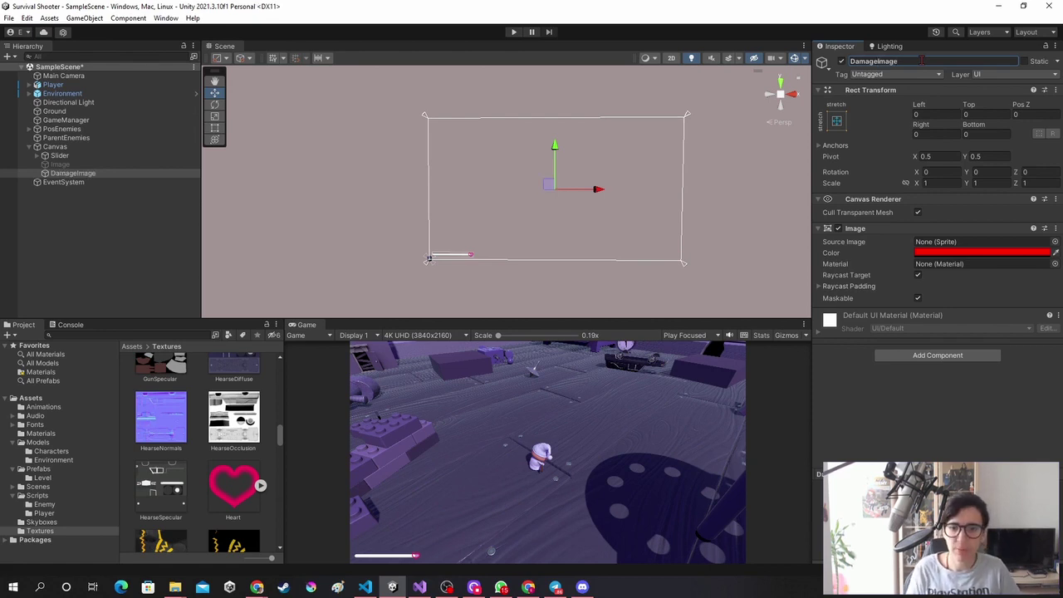
{"action": "left_click", "coordinate": [420, 587]}
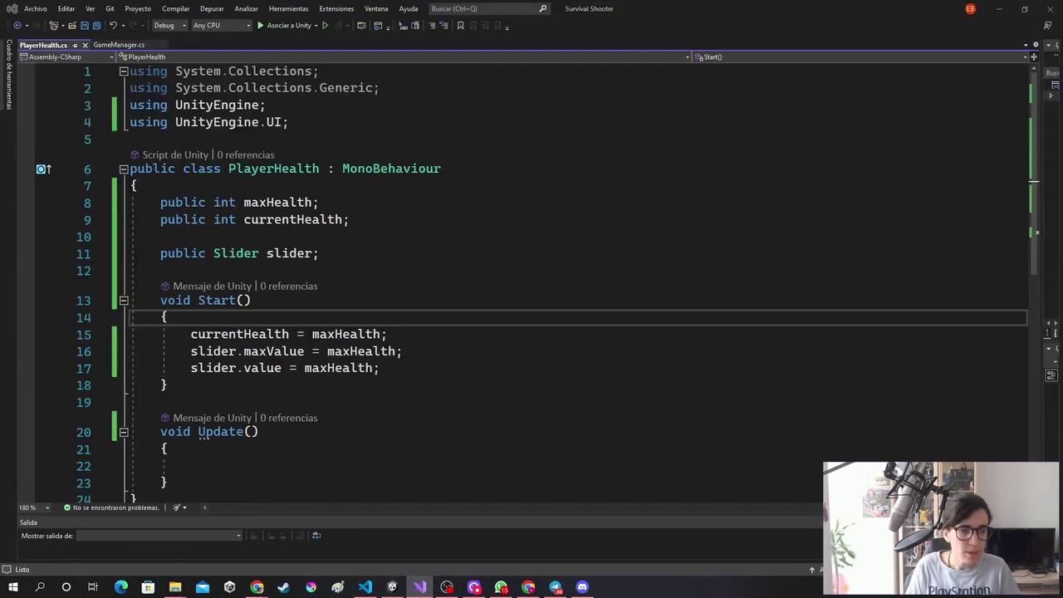
Start a 'public Image damageImage' declaration on a new line below 'public Slider slider;' and save
{"action": "left_click", "coordinate": [378, 258]}
{"action": "key", "text": "Return"}
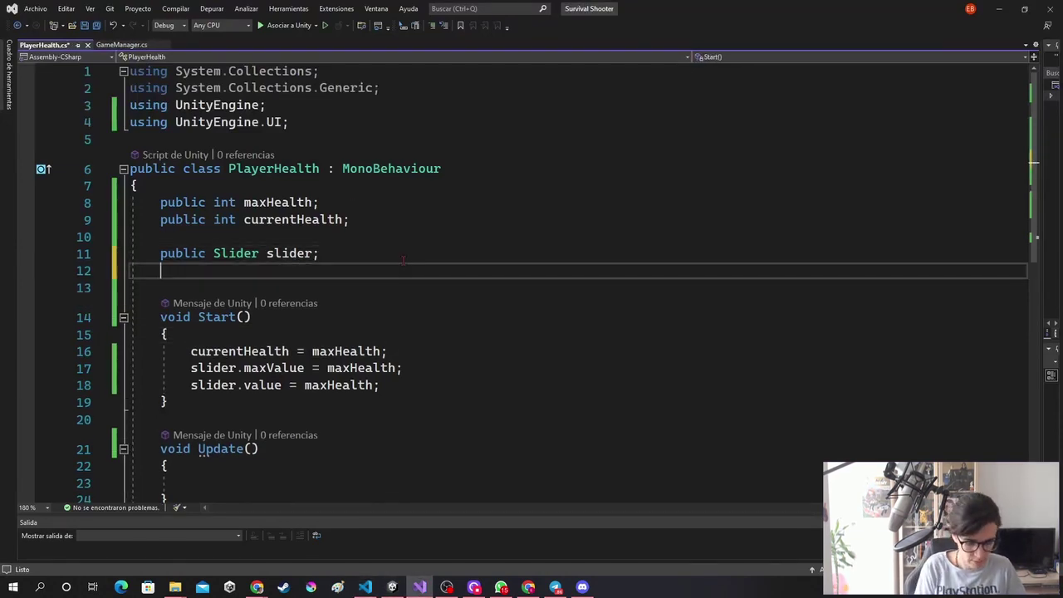
{"action": "type", "text": "publi"}
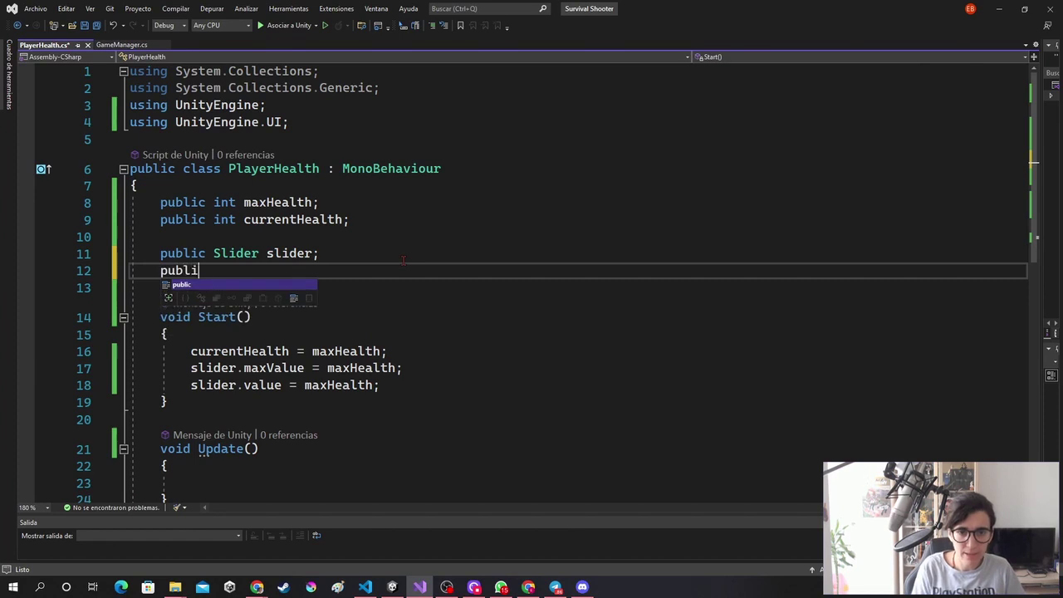
{"action": "type", "text": "c Image"}
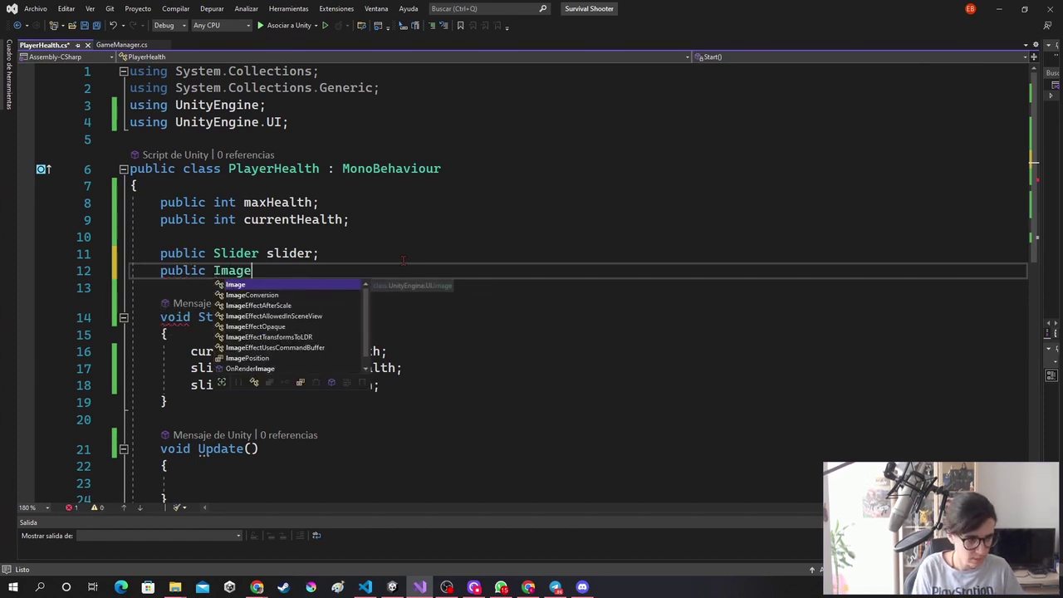
{"action": "type", "text": " dama"}
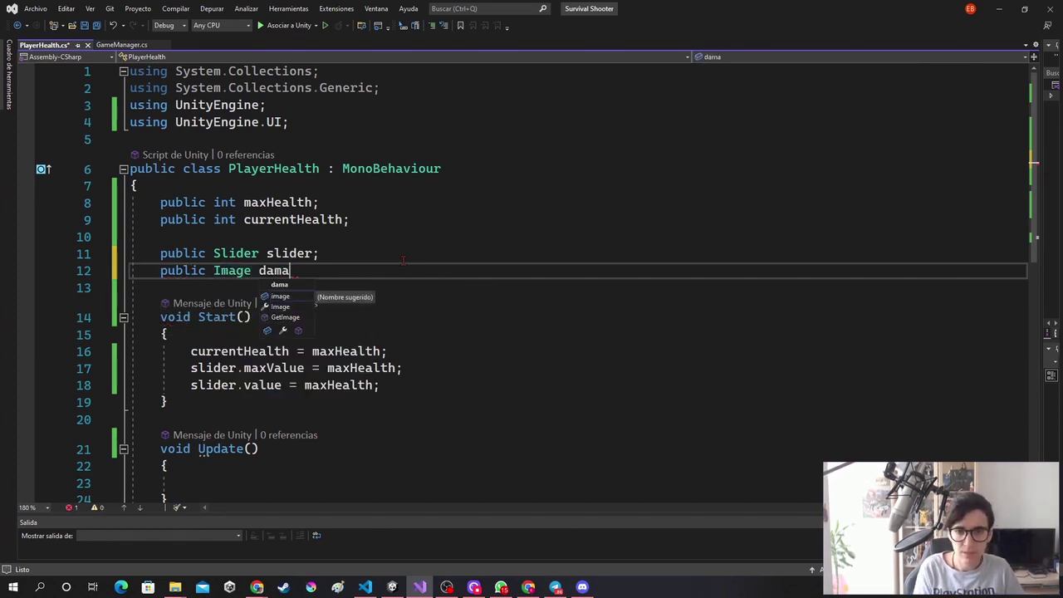
{"action": "type", "text": "geImage"}
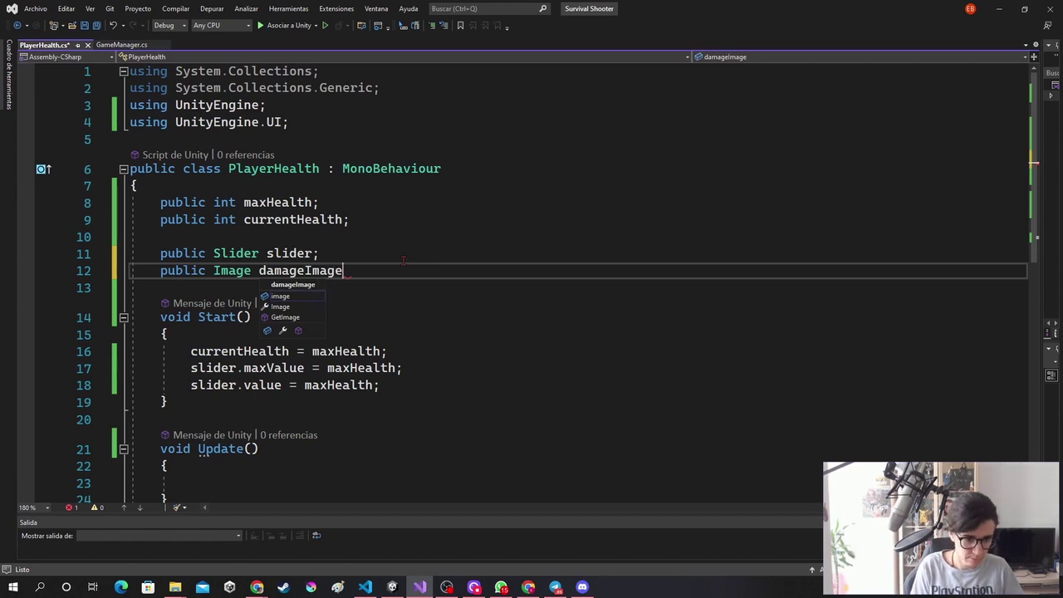
{"action": "type", "text": "<>"}
{"action": "key", "text": "Right"}
{"action": "key", "text": "ctrl+s"}
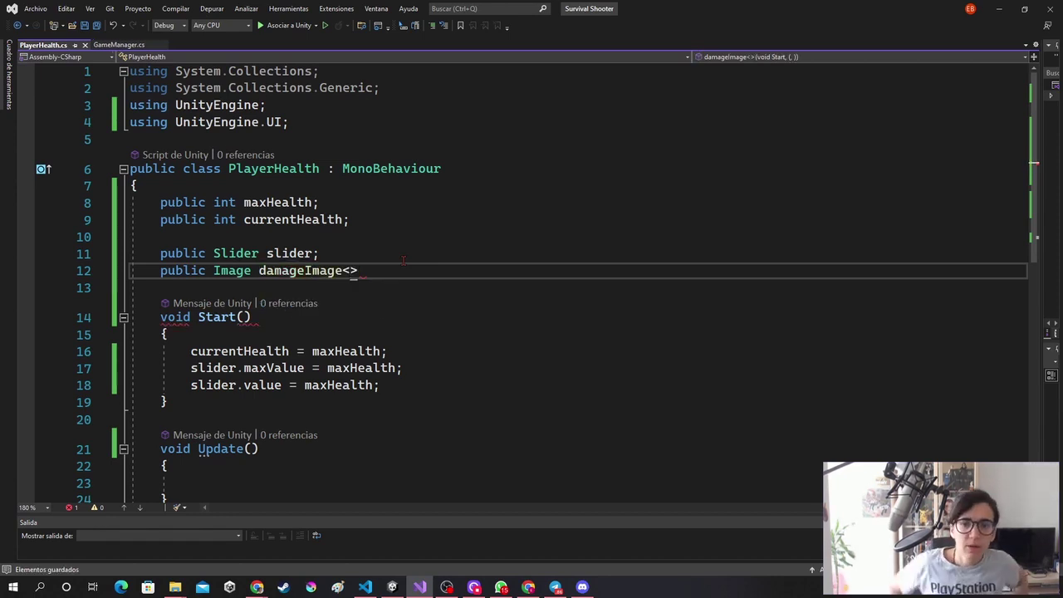
{"action": "key", "text": "BackSpace"}
{"action": "key", "text": "BackSpace"}
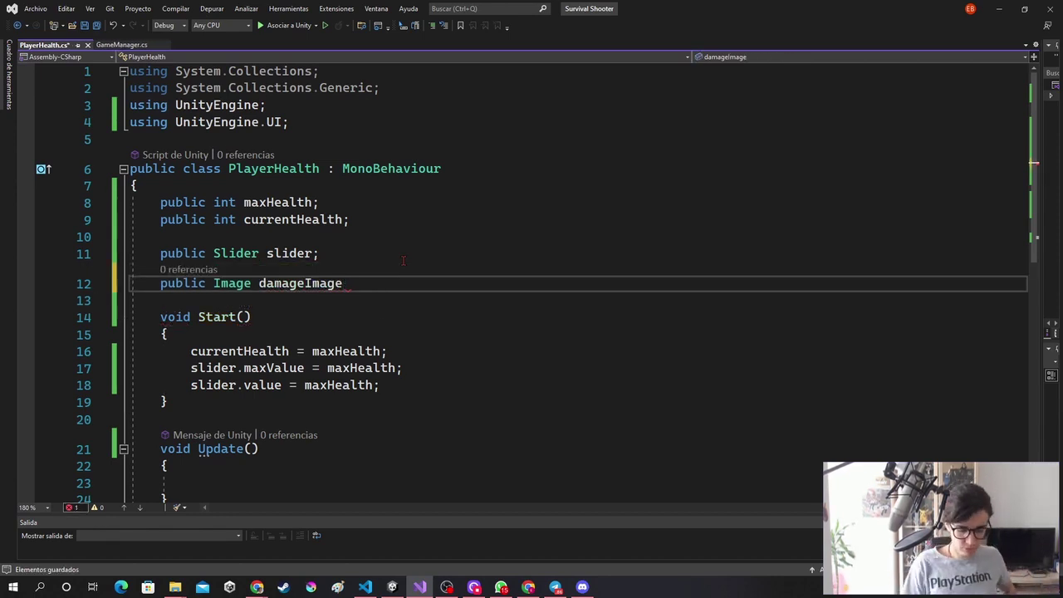
{"action": "type", "text": "<>"}
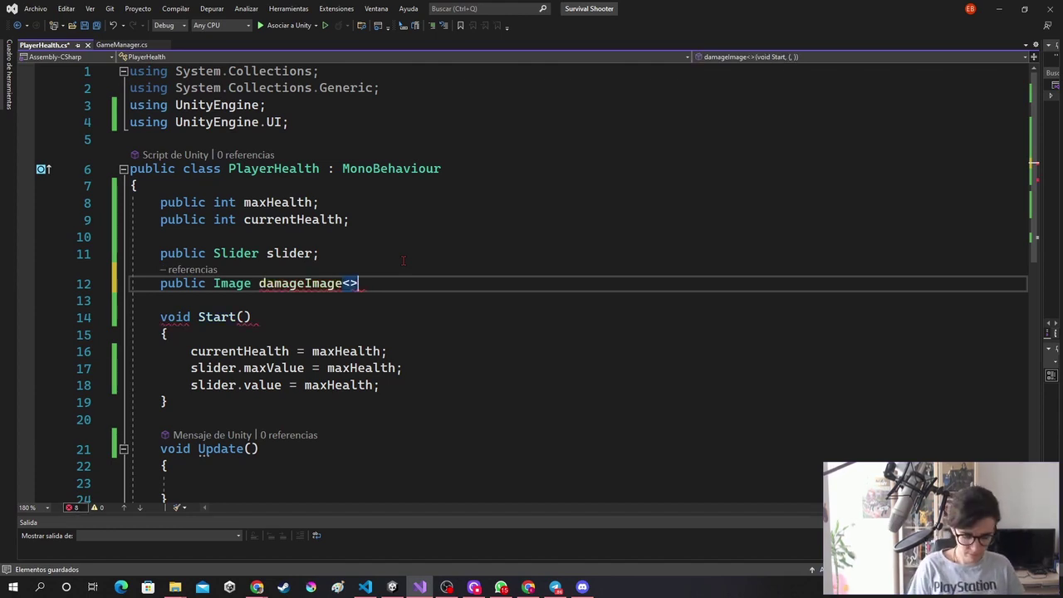
{"action": "key", "text": "BackSpace"}
{"action": "key", "text": "BackSpace"}
{"action": "type", "text": "<"}
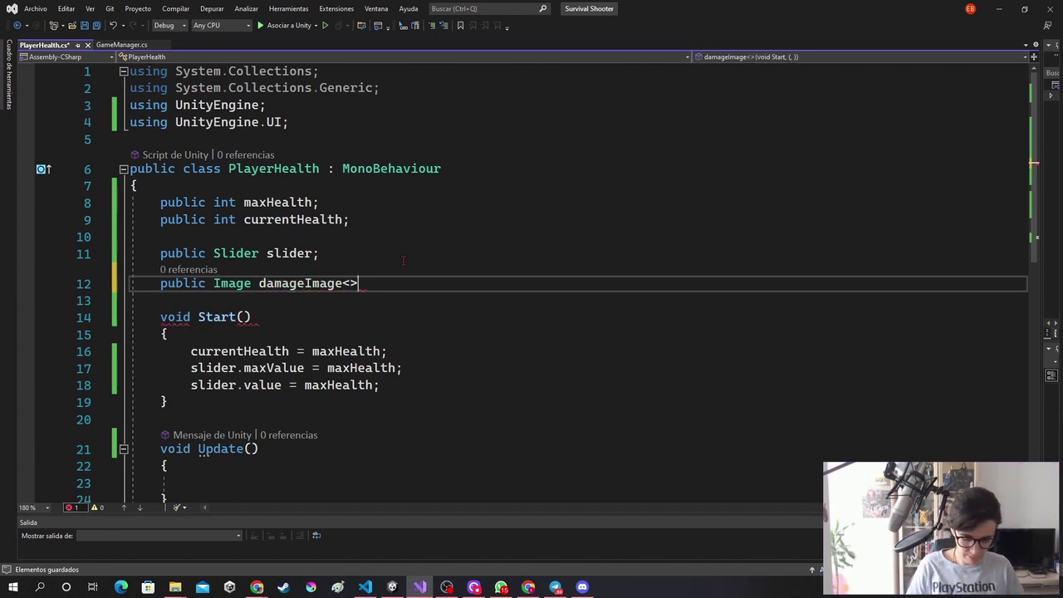
Remove the stray brackets and blank line, and end the damageImage declaration with a semicolon
{"action": "key", "text": "Down"}
{"action": "key", "text": "BackSpace"}
{"action": "key", "text": "BackSpace"}
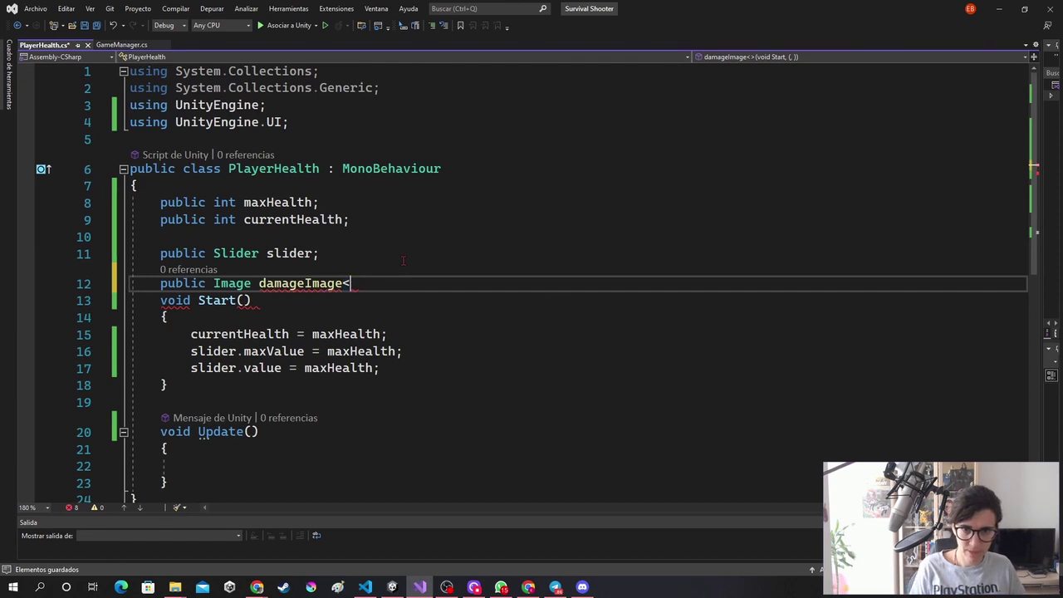
{"action": "key", "text": "BackSpace"}
{"action": "key", "text": "Up"}
{"action": "key", "text": "Up"}
{"action": "key", "text": "Down"}
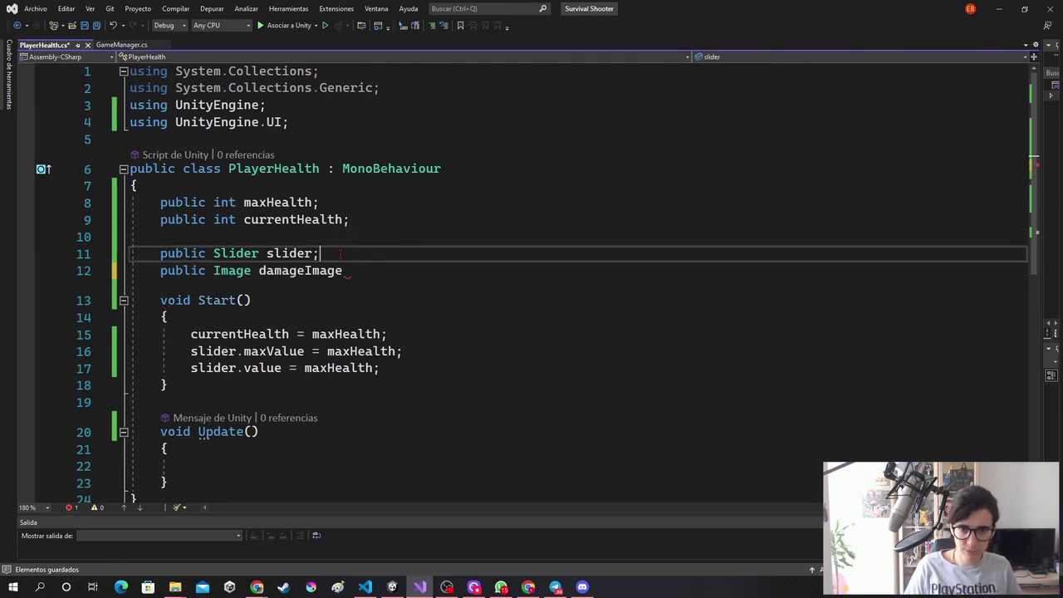
{"action": "left_click", "coordinate": [378, 274]}
{"action": "type", "text": ";"}
{"action": "key", "text": "Return"}
{"action": "type", "text": "<>"}
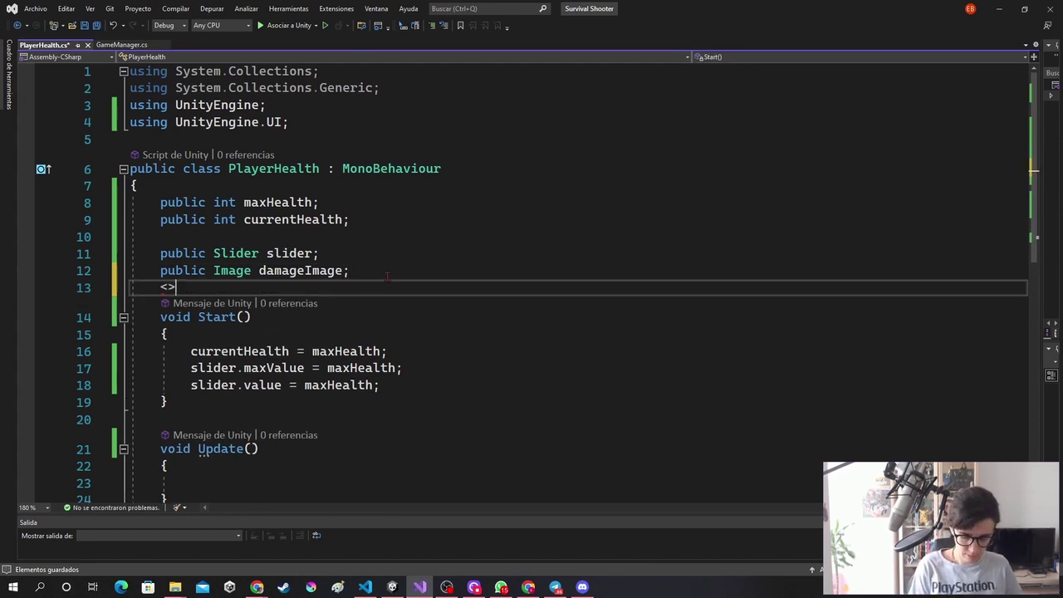
{"action": "key", "text": "BackSpace"}
{"action": "type", "text": "/"}
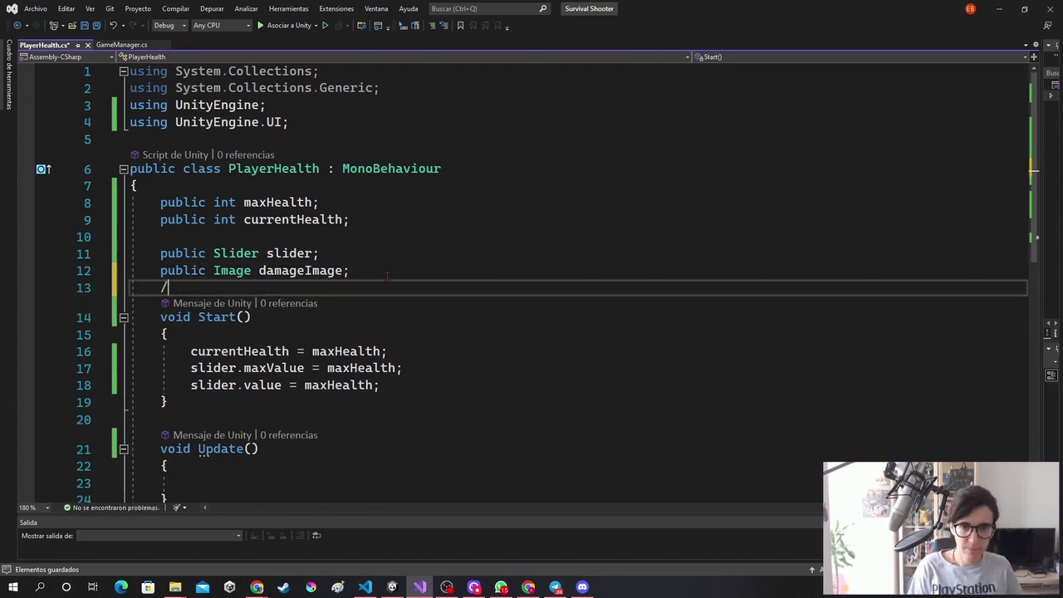
{"action": "key", "text": "BackSpace"}
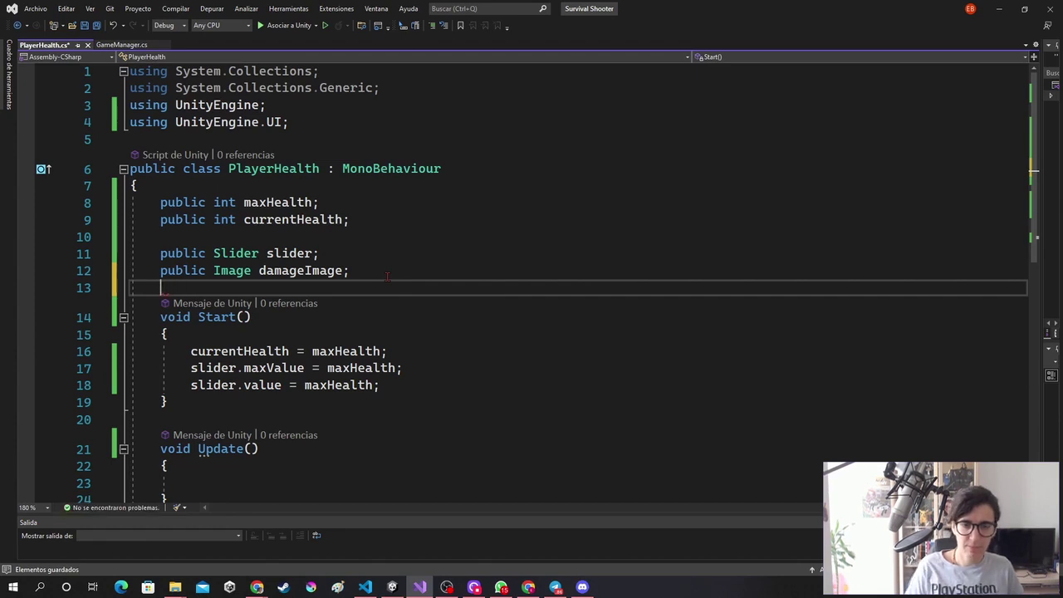
{"action": "left_click", "coordinate": [388, 276]}
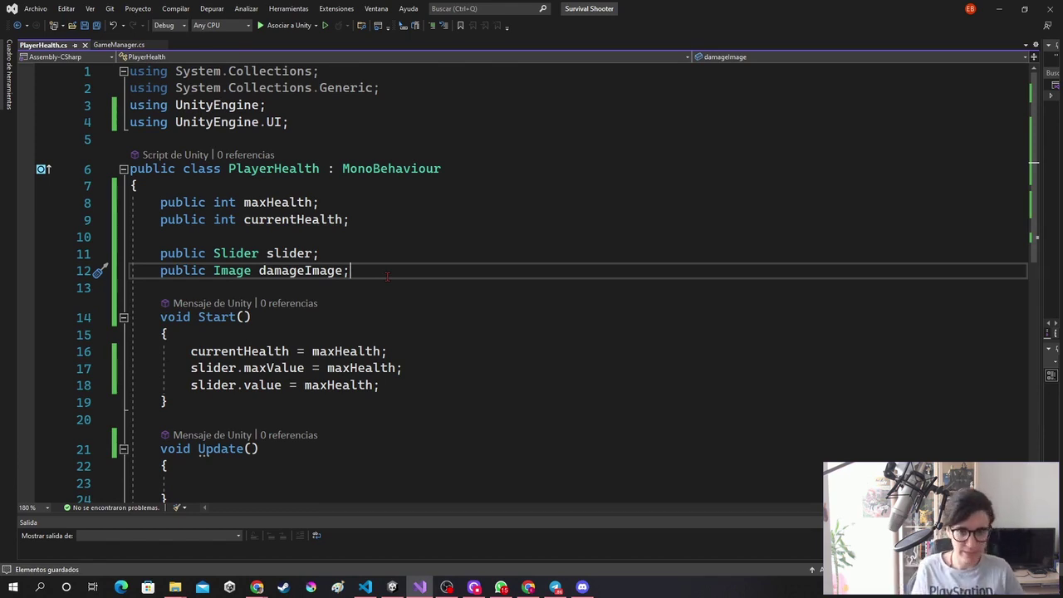
After a blank line below damageImage, type 'public float flashSpeed', clearing stray brackets and punctuation
{"action": "key", "text": "Return"}
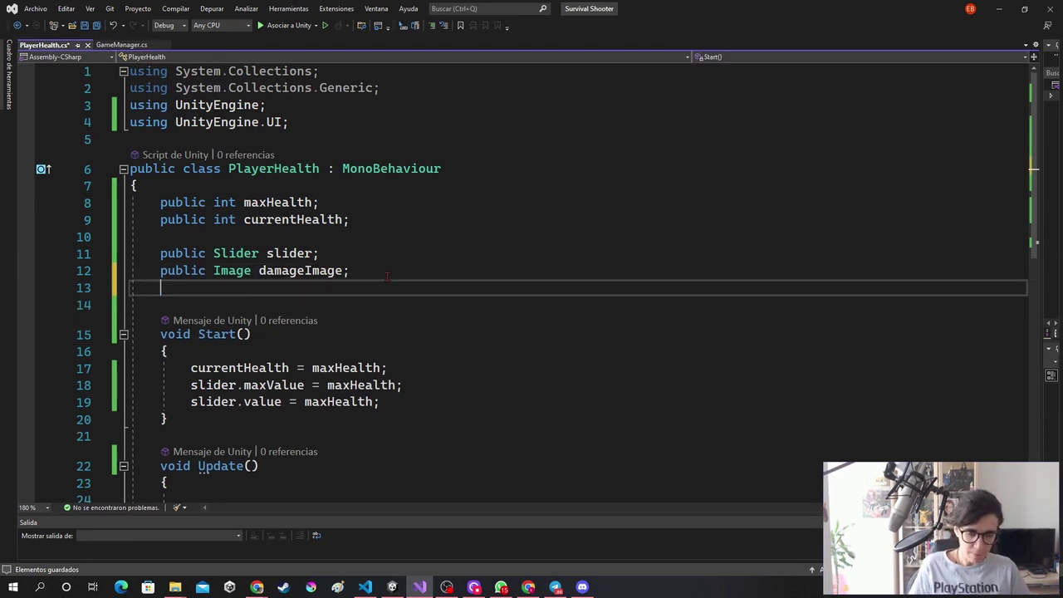
{"action": "key", "text": "Return"}
{"action": "type", "text": "public "}
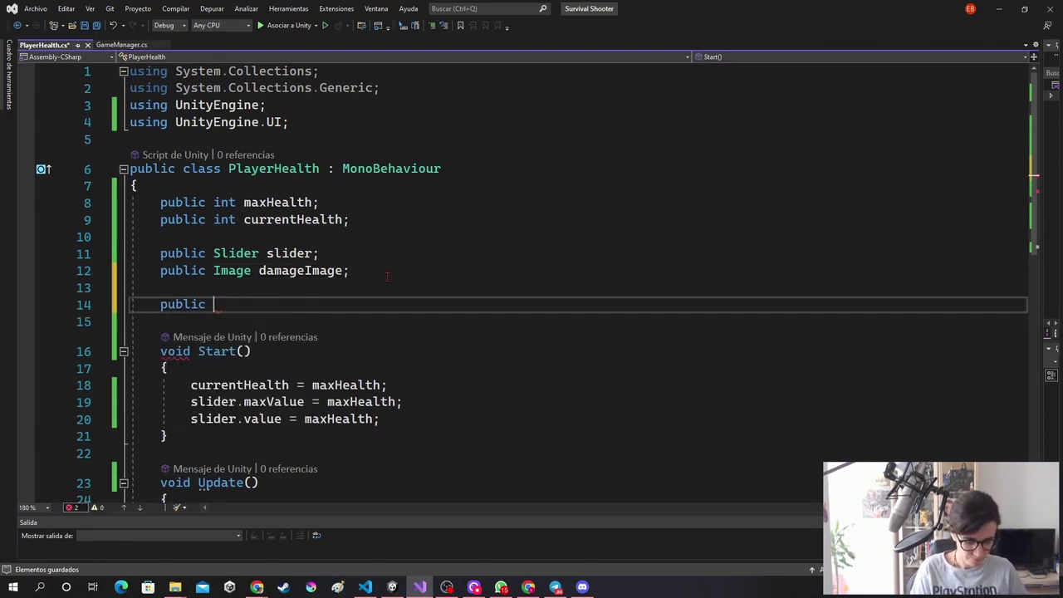
{"action": "type", "text": "float "}
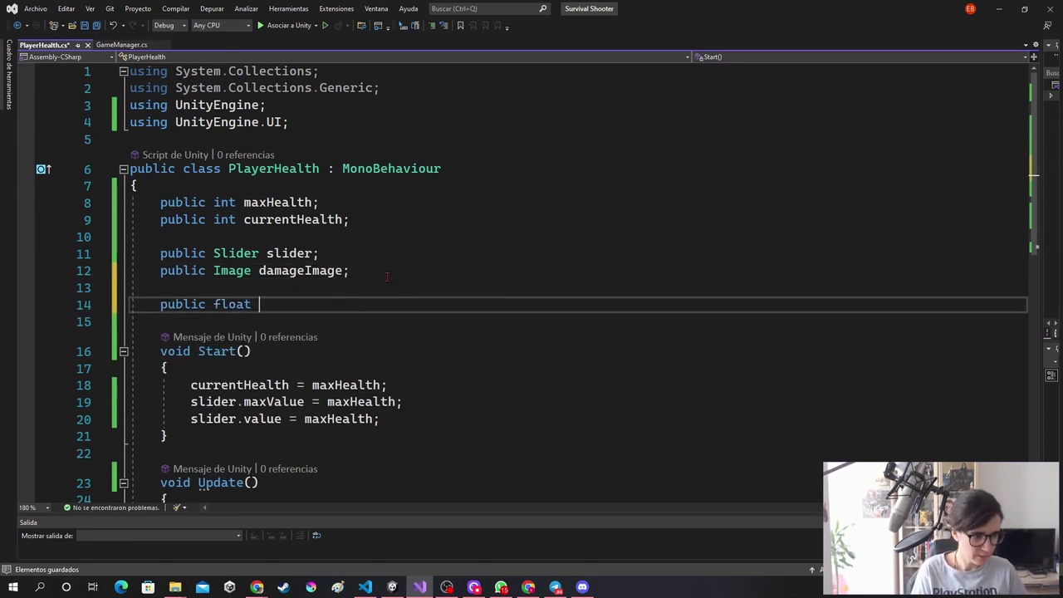
{"action": "type", "text": "flashS"}
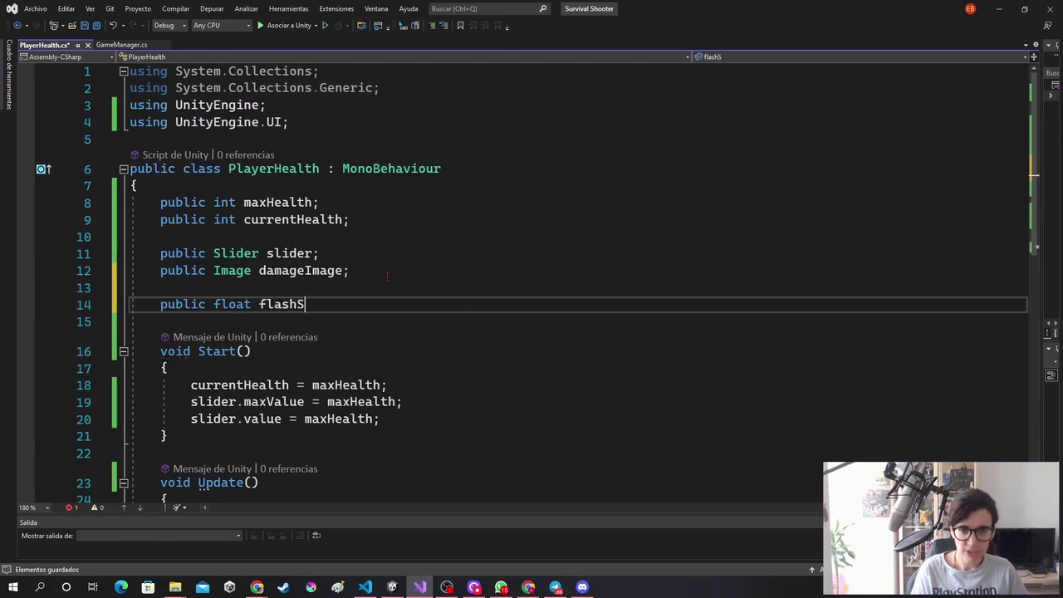
{"action": "type", "text": "peed"}
{"action": "key", "text": "BackSpace"}
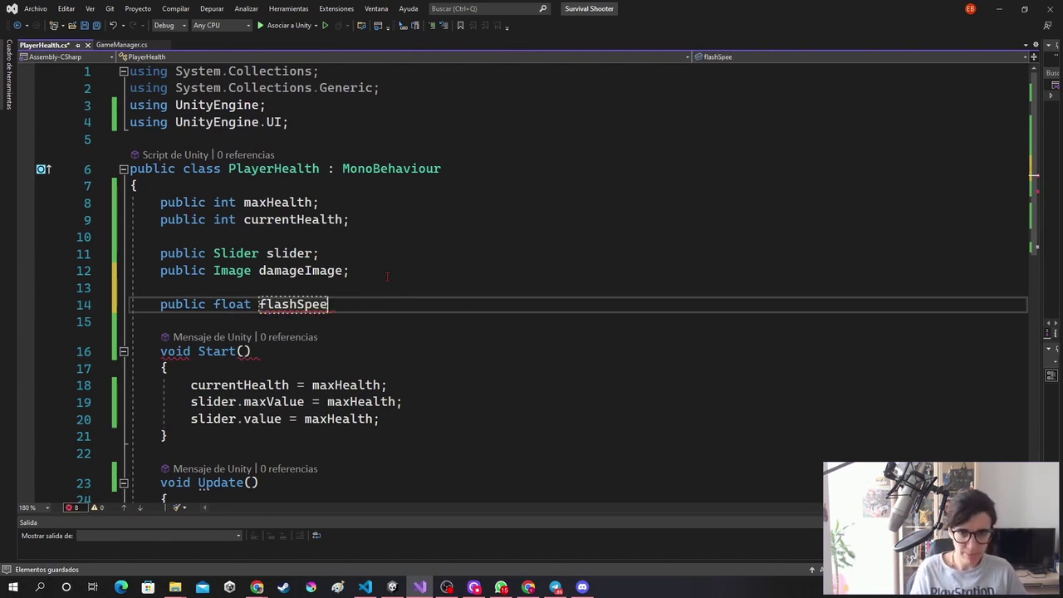
{"action": "type", "text": "d"}
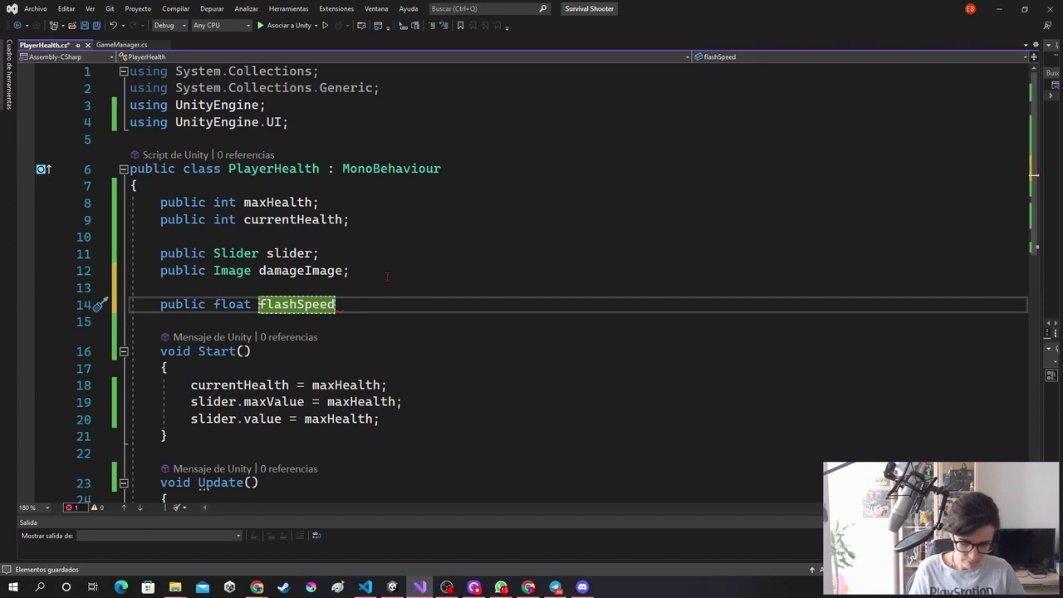
{"action": "type", "text": "<>"}
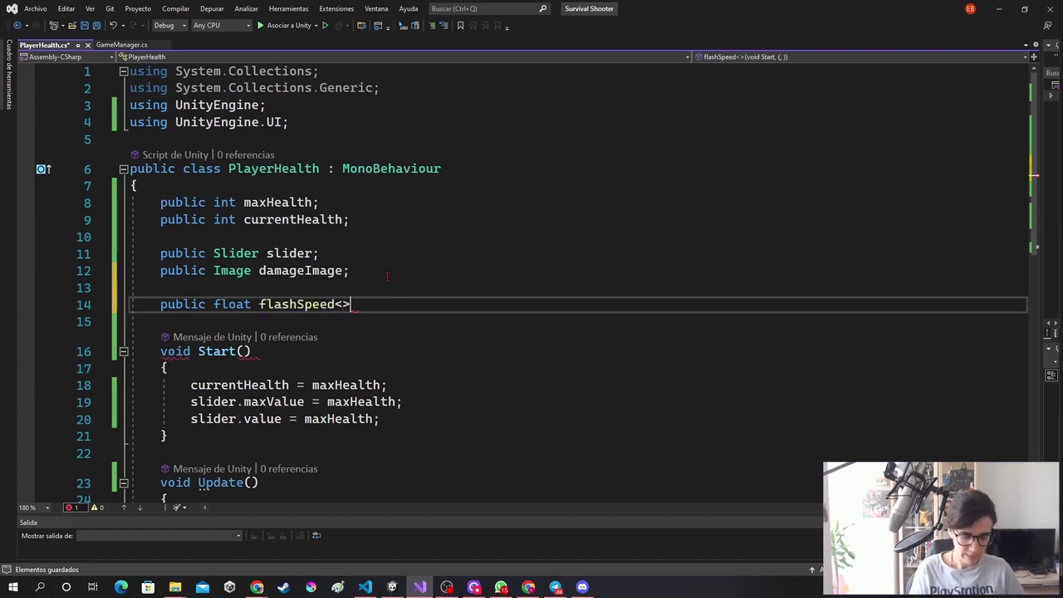
{"action": "key", "text": "BackSpace"}
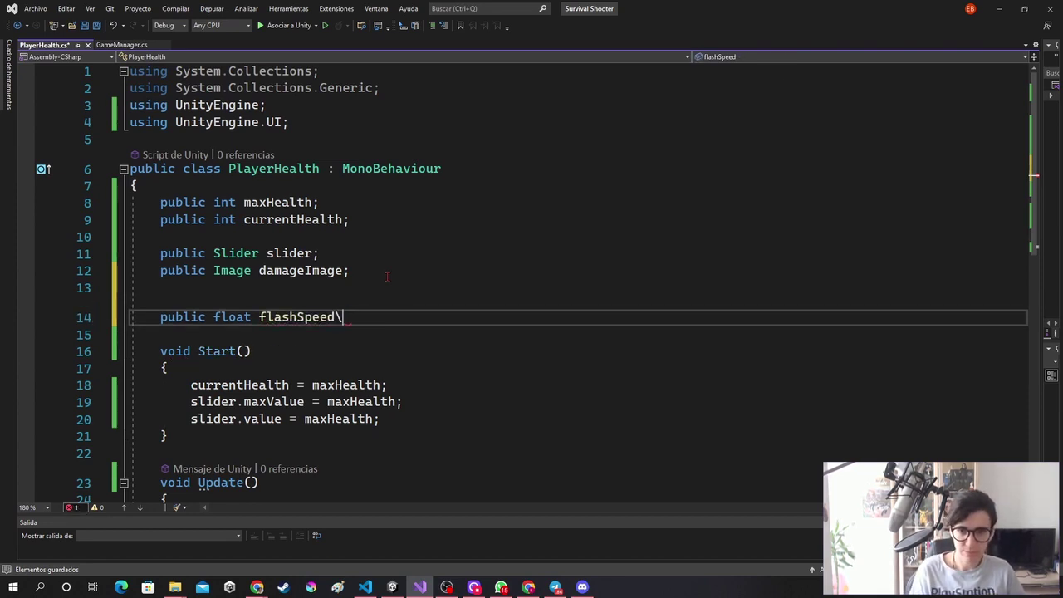
{"action": "type", "text": ">"}
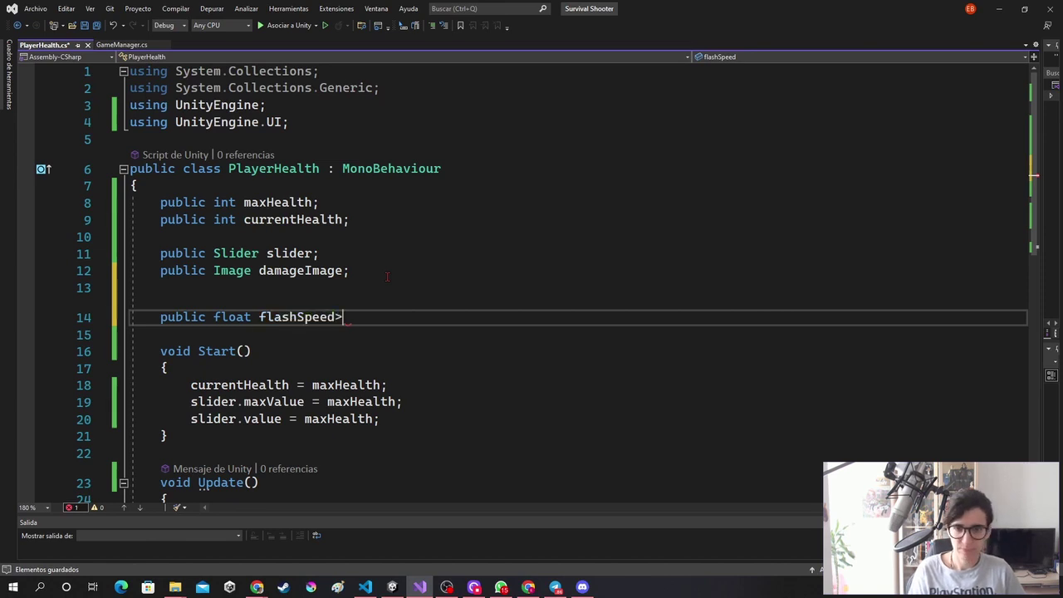
{"action": "key", "text": "BackSpace"}
{"action": "type", "text": ","}
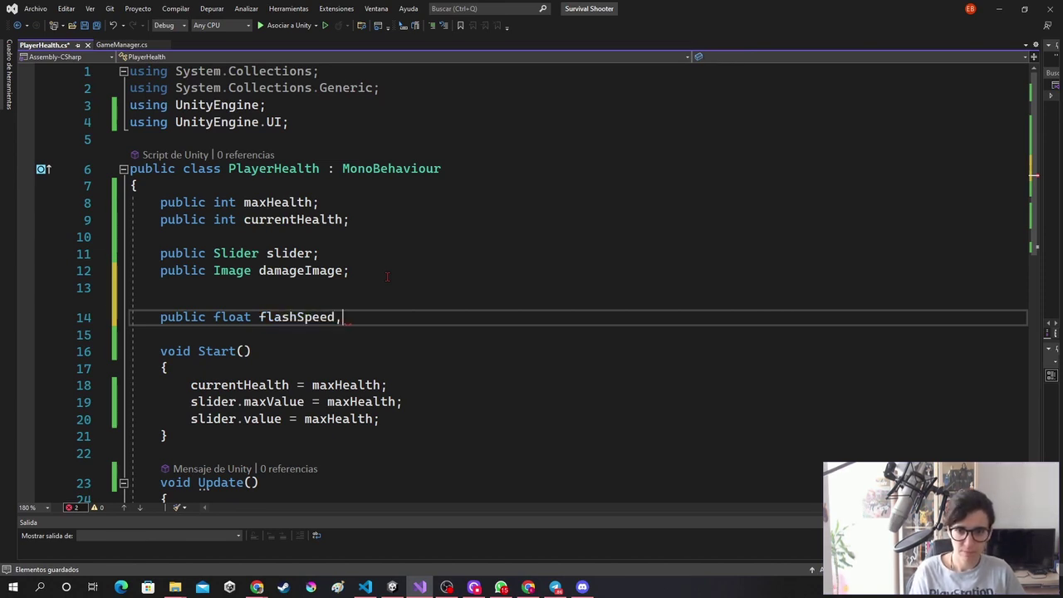
{"action": "type", "text": ",,,"}
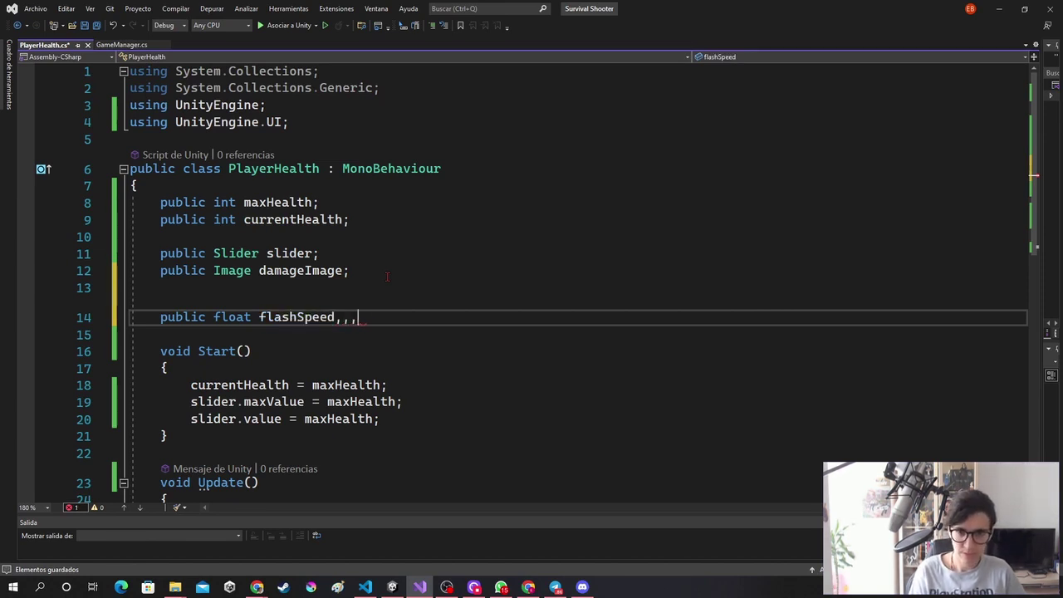
{"action": "type", "text": ".....<"}
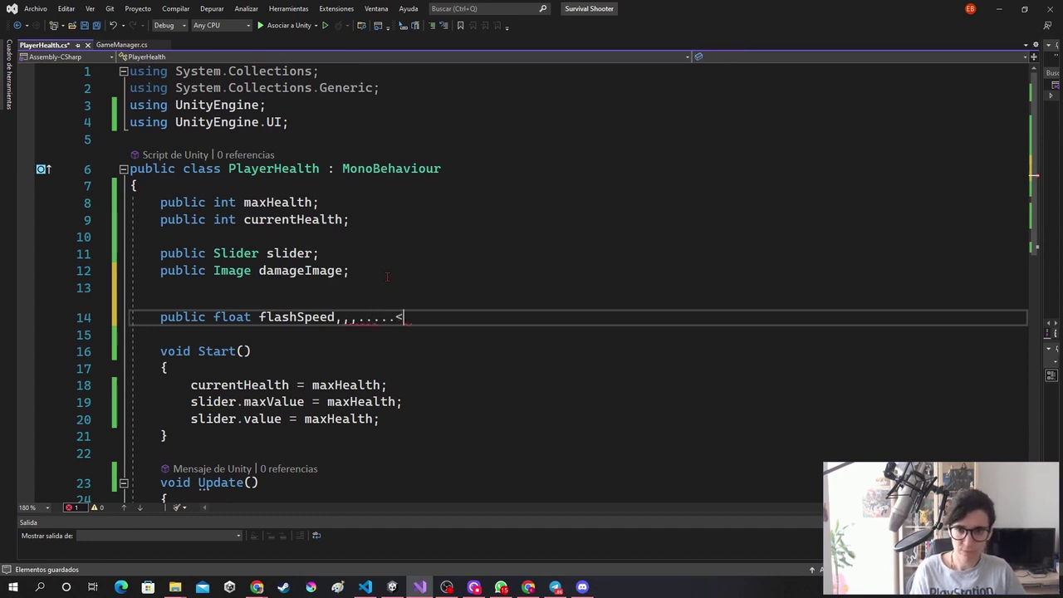
{"action": "key", "text": "BackSpace"}
{"action": "key", "text": "BackSpace"}
{"action": "key", "text": "BackSpace"}
{"action": "key", "text": "BackSpace"}
{"action": "key", "text": "BackSpace"}
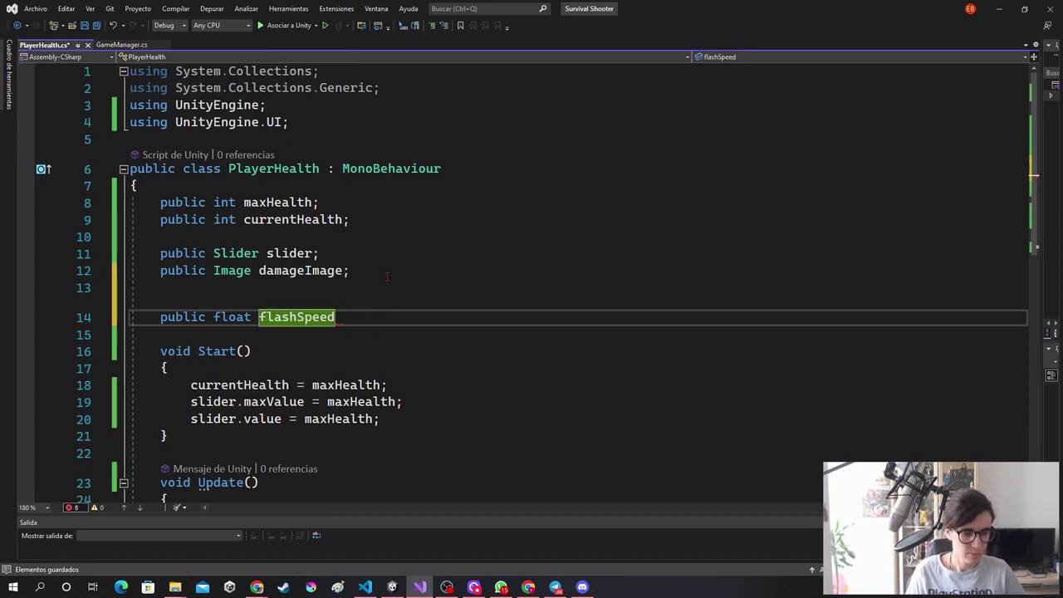